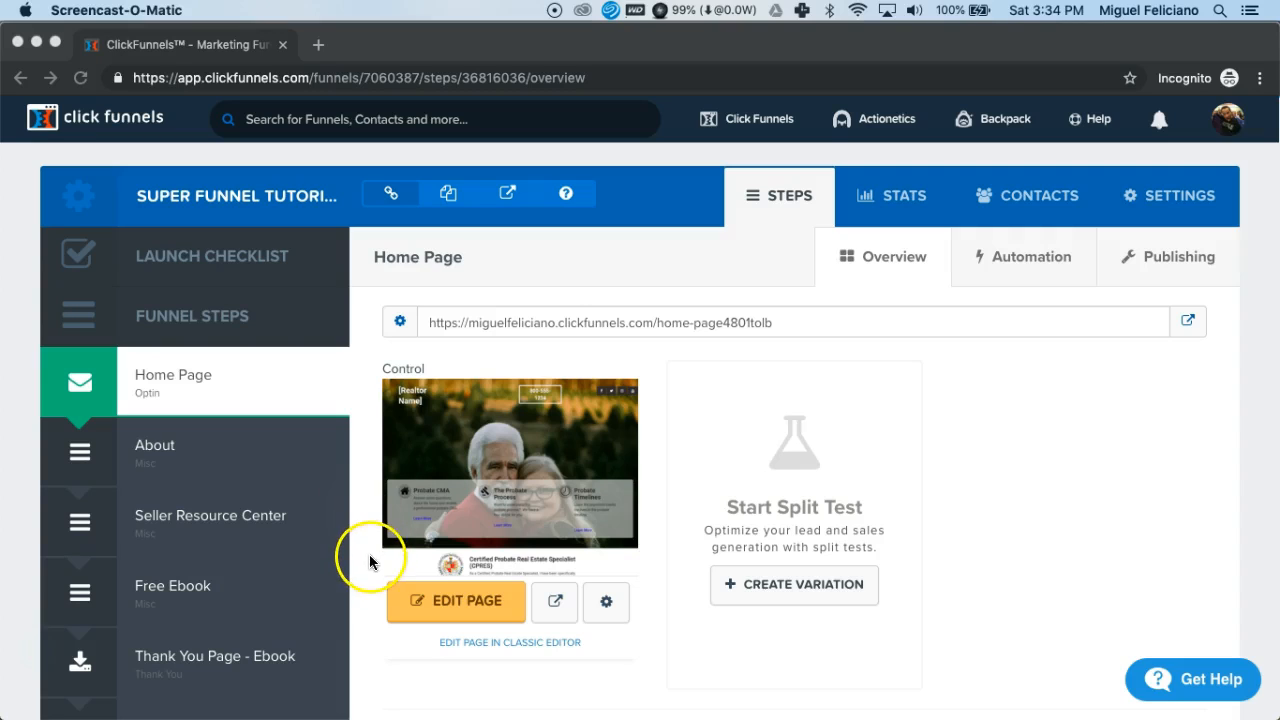
- Open the funnel's Home Page step in the page editor
left_click(240, 386)
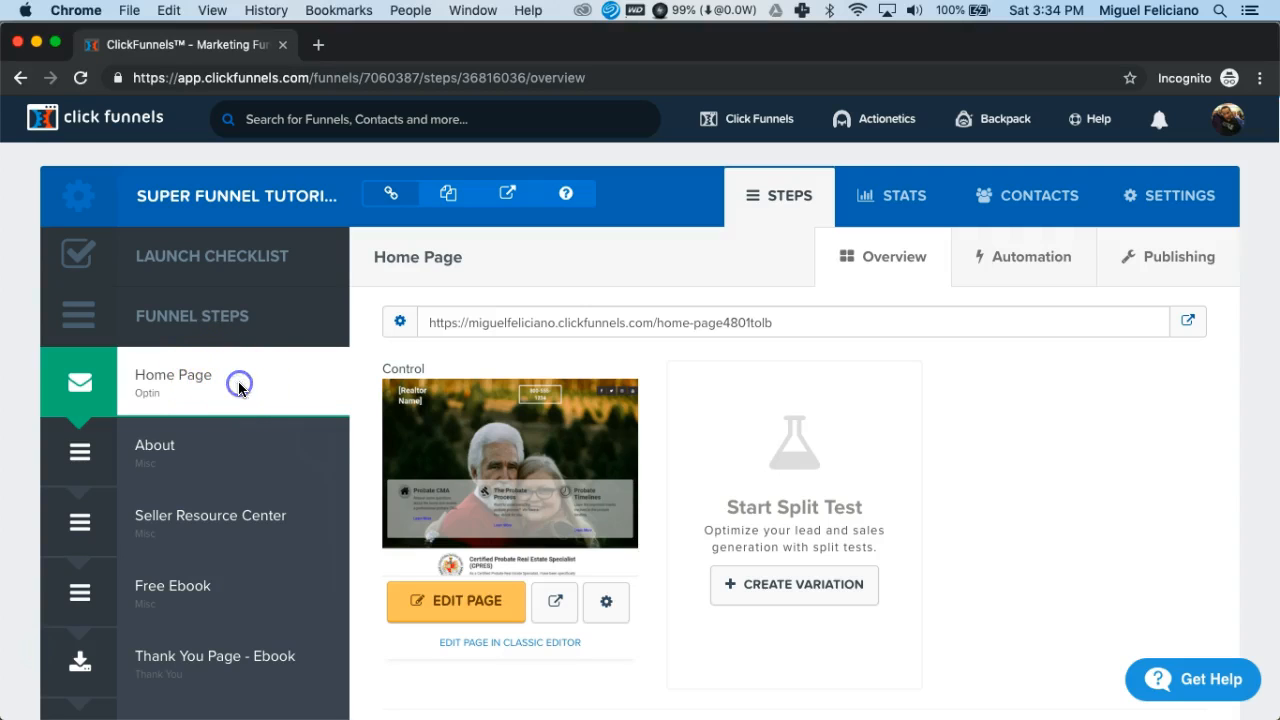
left_click(240, 388)
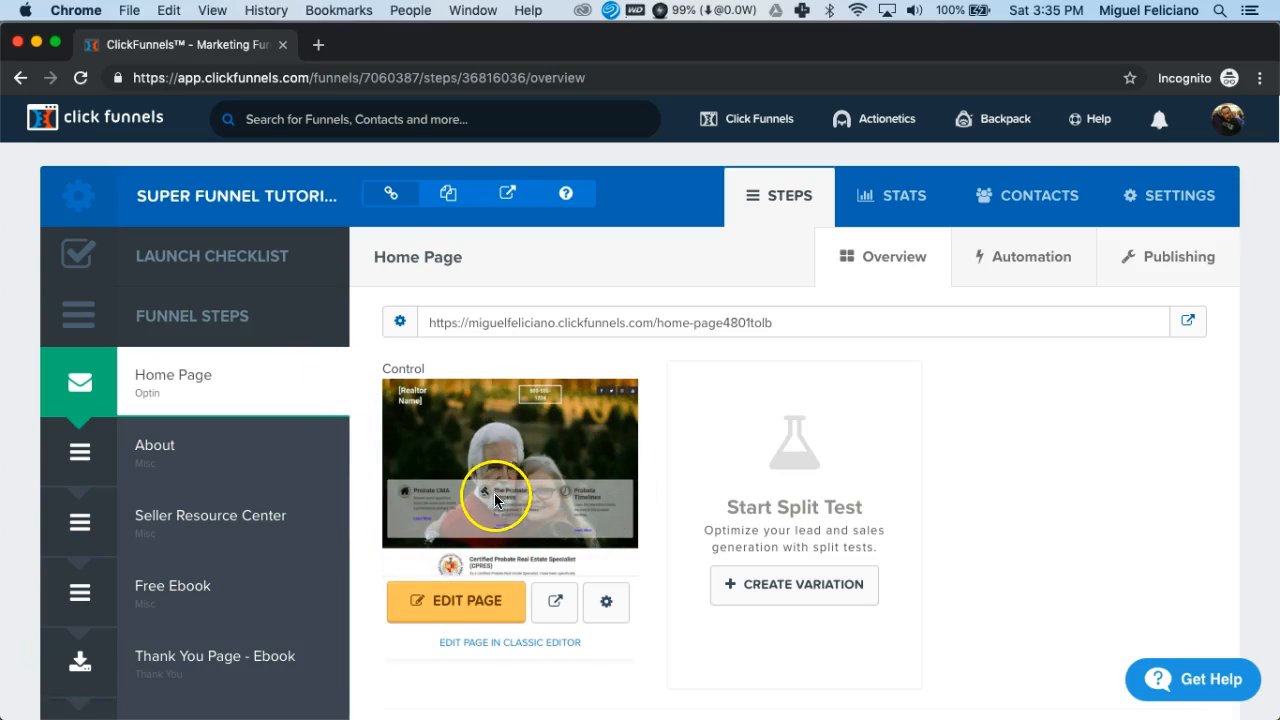
left_click(456, 608)
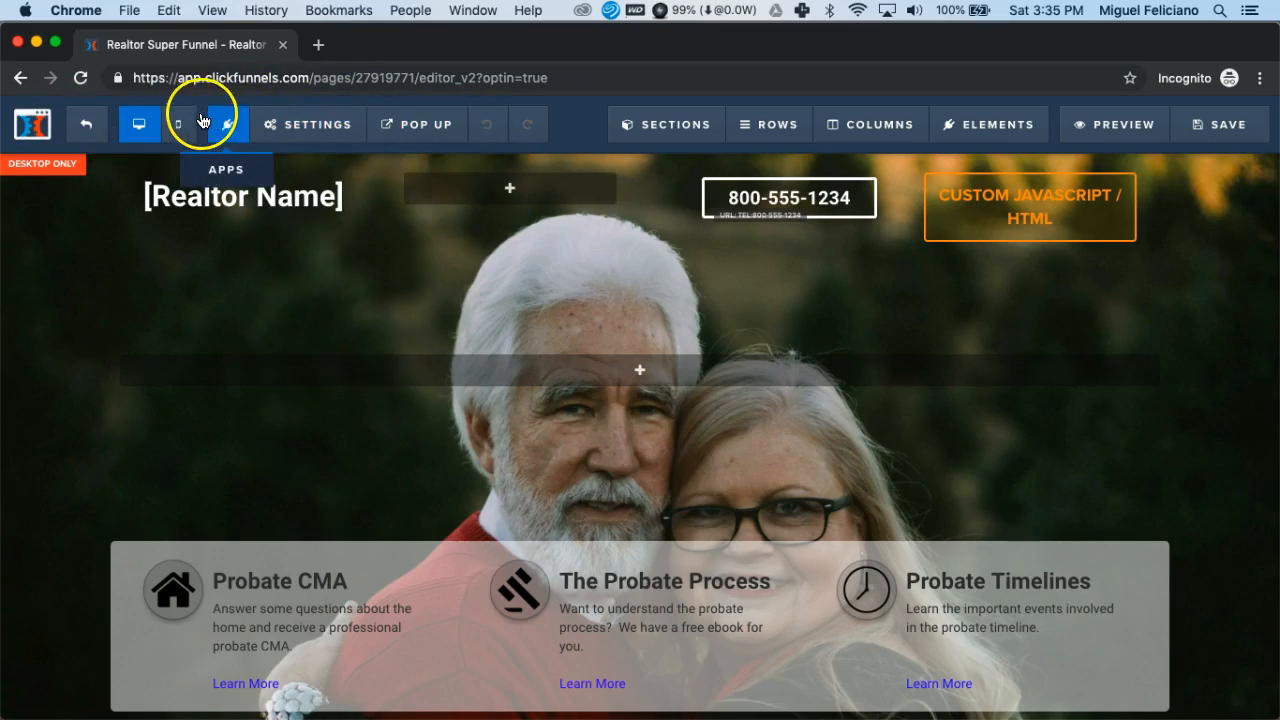
- Examine the home page's header, certification and Probate CMA Report sections, including their section controls
mouse_move(324, 128)
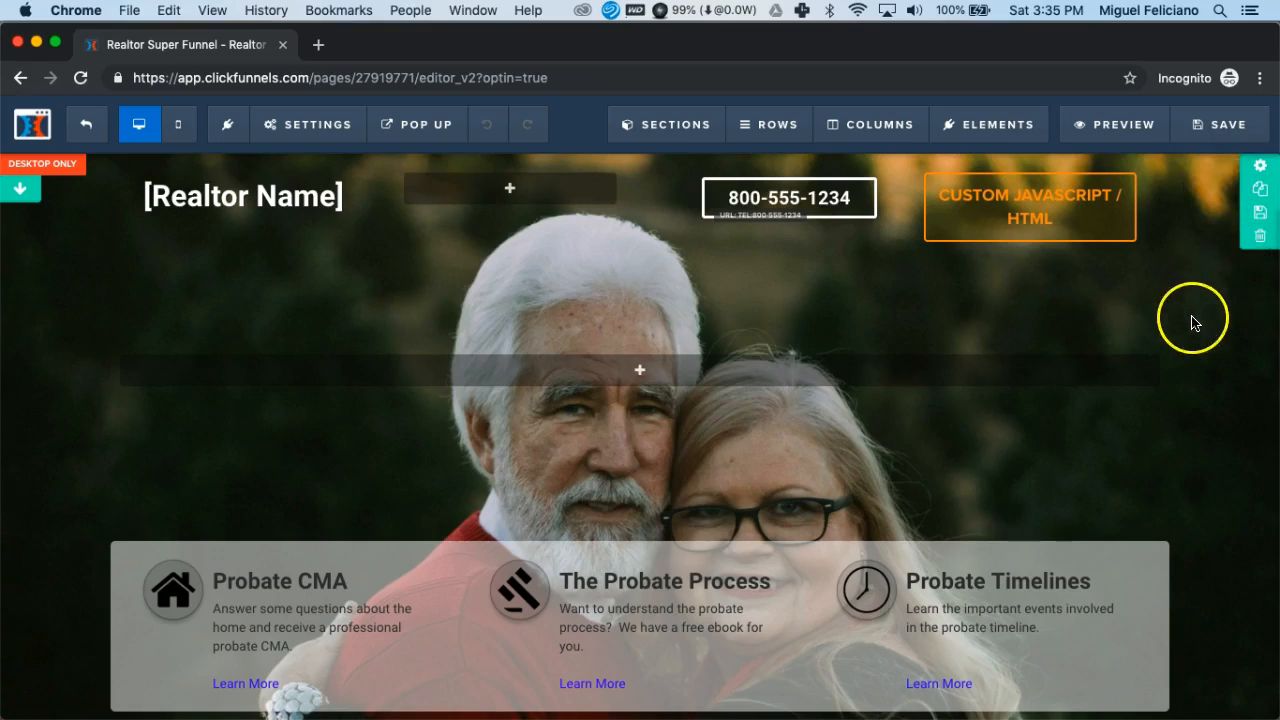
left_click(1260, 190)
scroll(1227, 362, "down", 5)
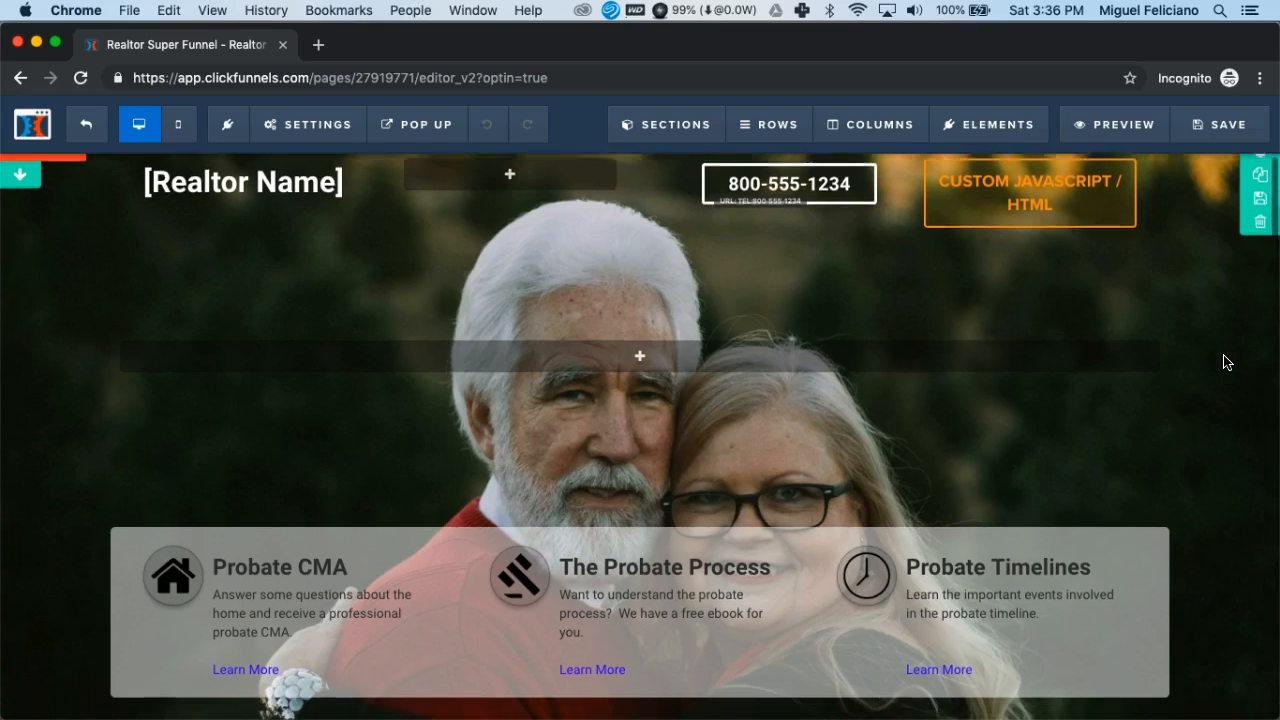
scroll(1227, 362, "down", 2)
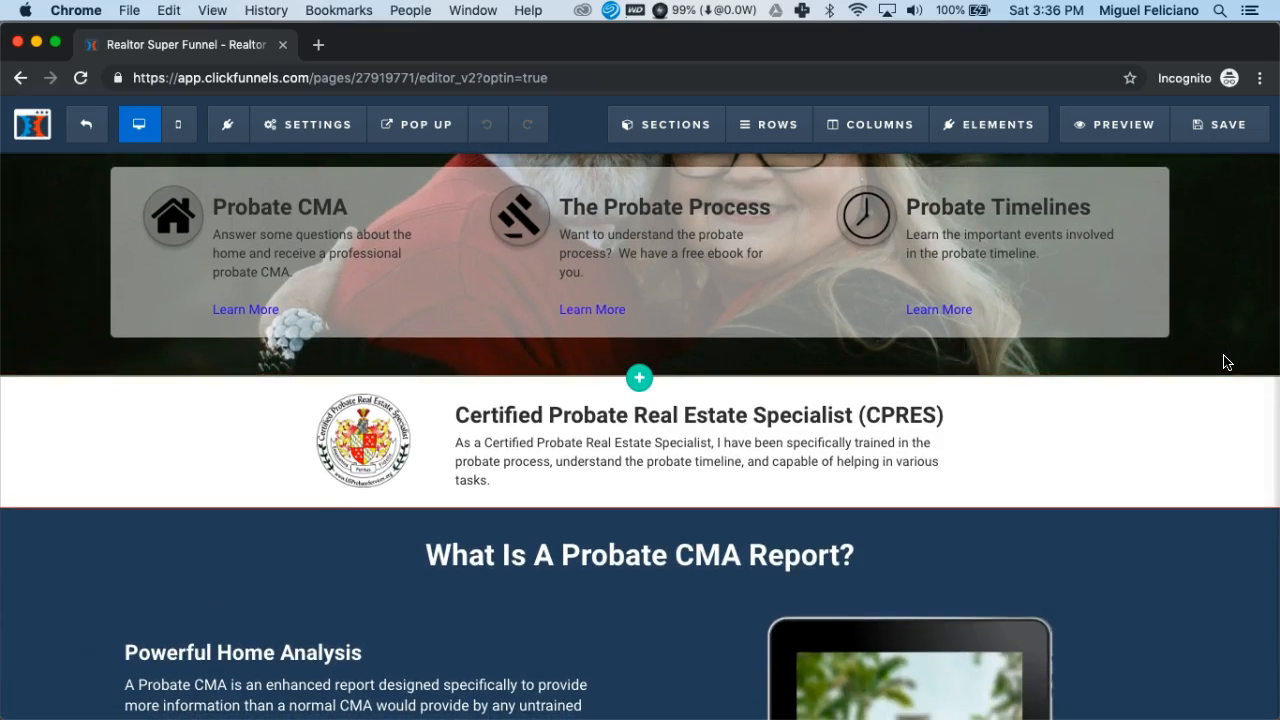
scroll(1227, 362, "down", 3)
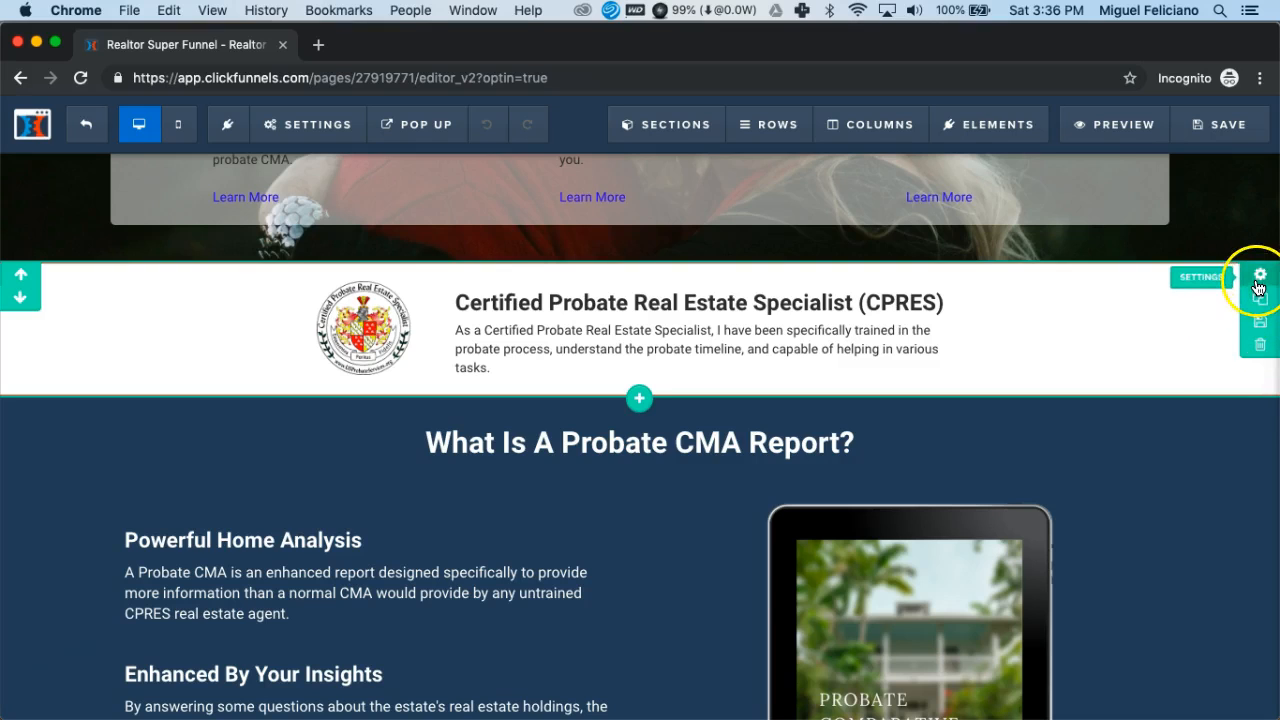
scroll(1177, 330, "down", 3)
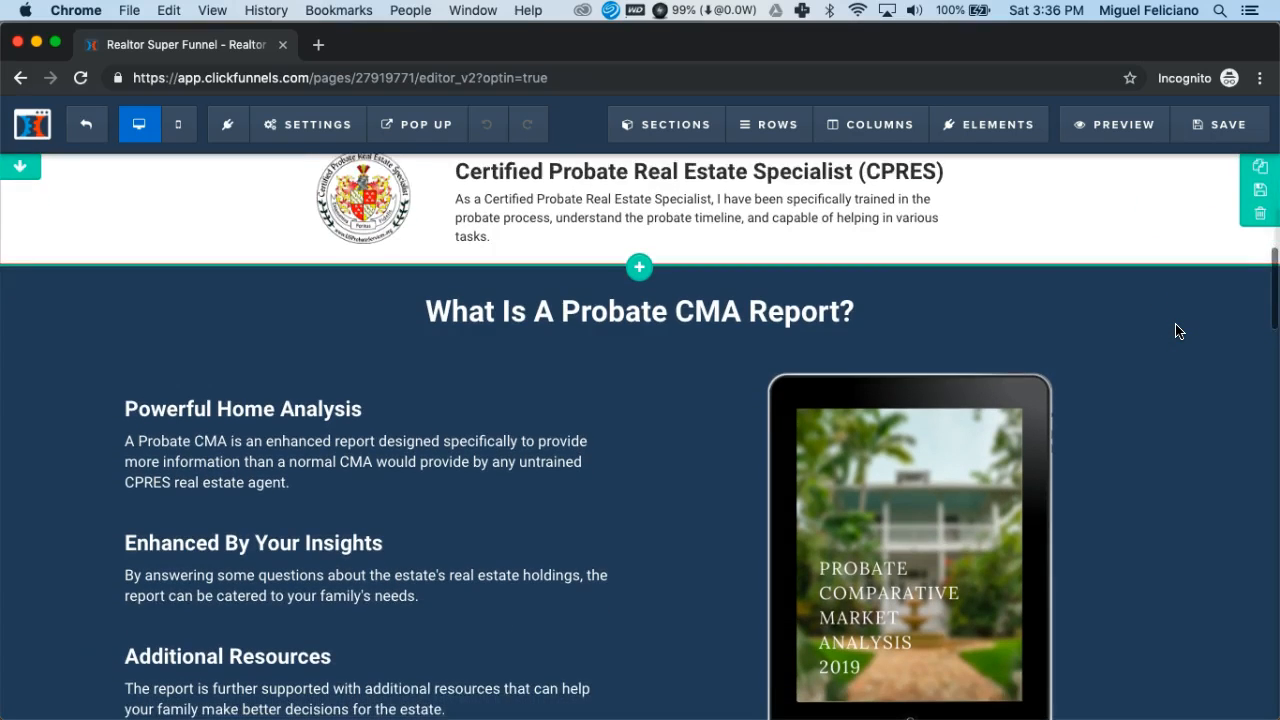
scroll(1177, 330, "down", 2)
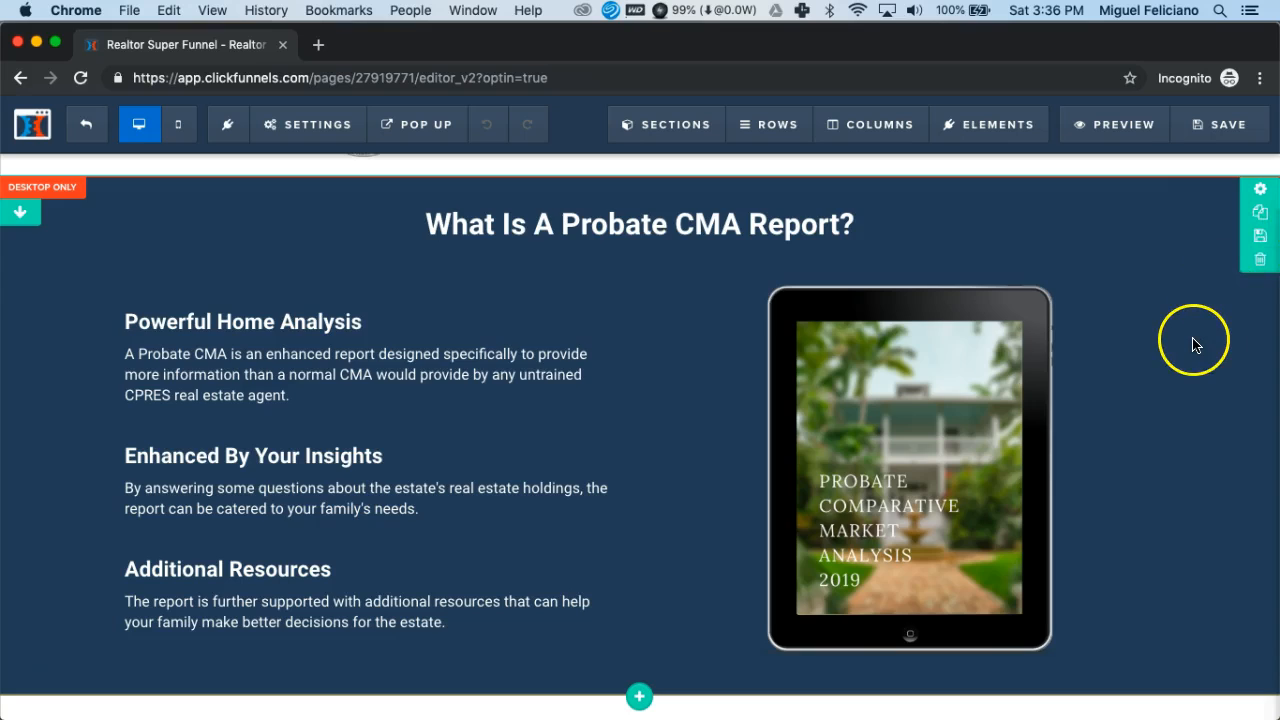
scroll(1193, 344, "down", 6)
left_click(1188, 289)
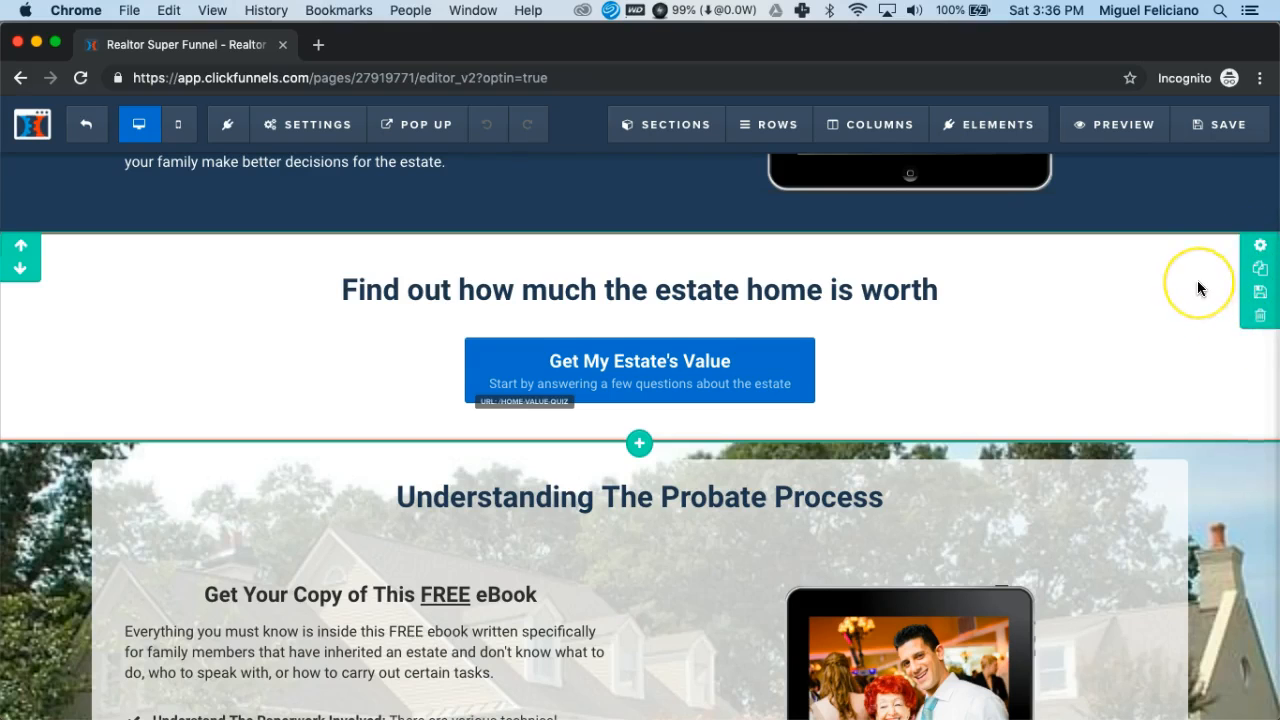
scroll(1198, 284, "up", 4)
scroll(1197, 286, "up", 3)
left_click(1174, 292)
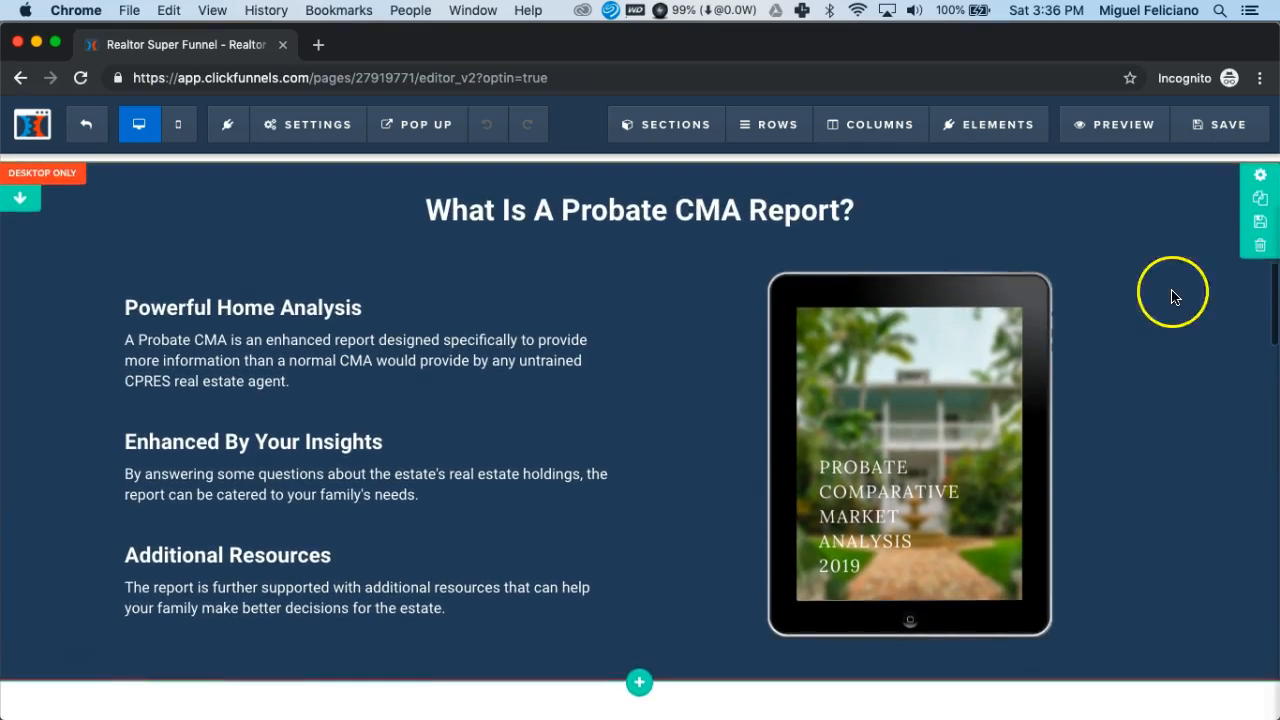
- Review the estate value, free eBook, seller resources, probate timeline and footer sections, and return to the page's beginning
scroll(1210, 388, "down", 5)
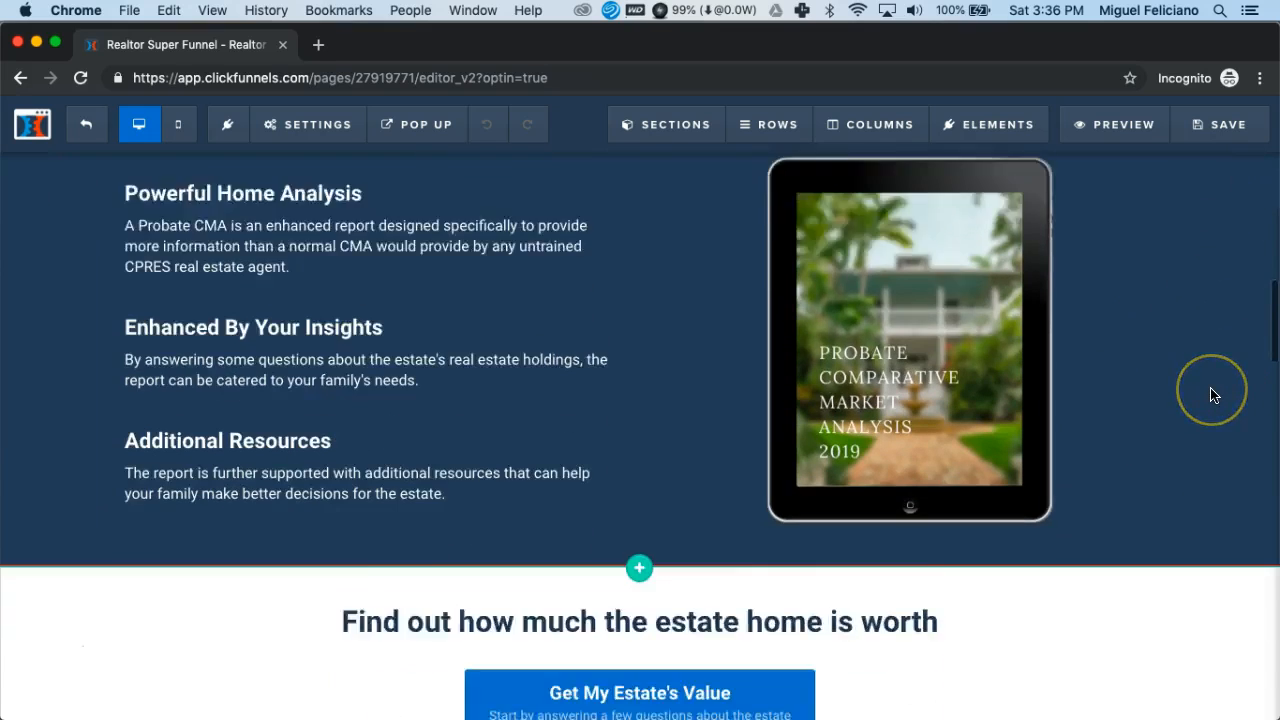
scroll(1211, 395, "down", 5)
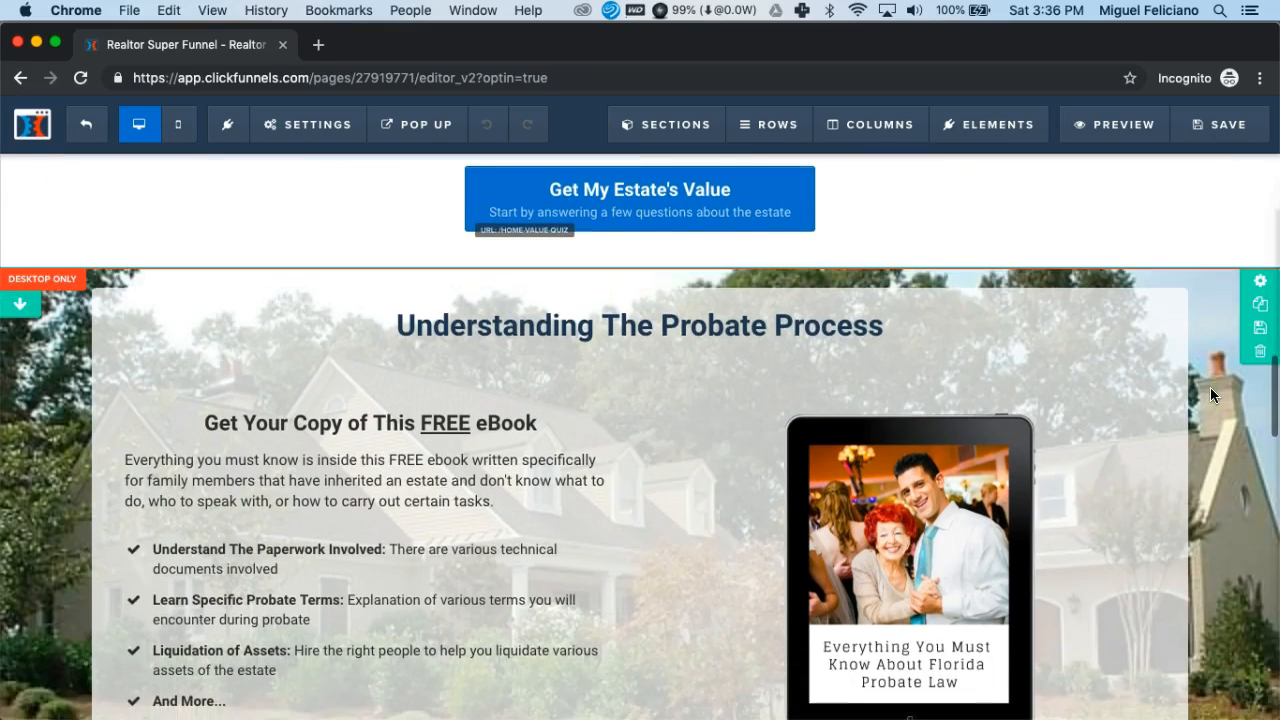
scroll(1210, 391, "down", 1)
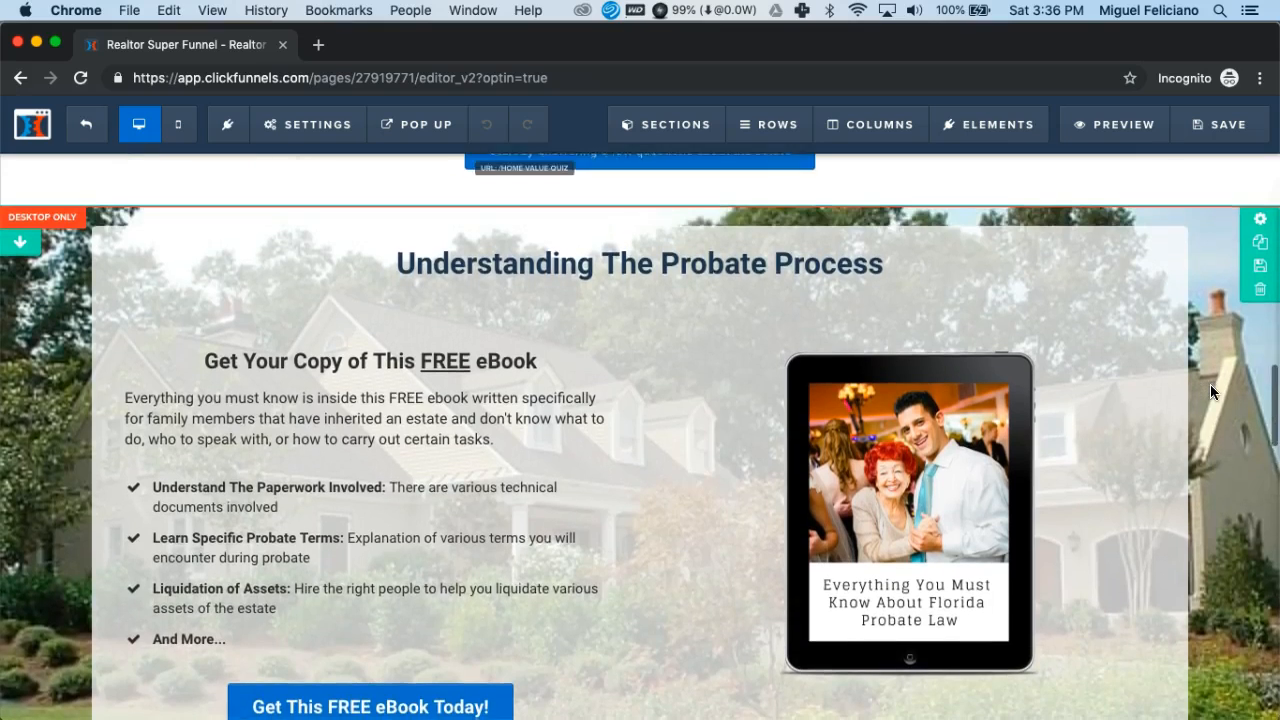
scroll(1211, 392, "down", 6)
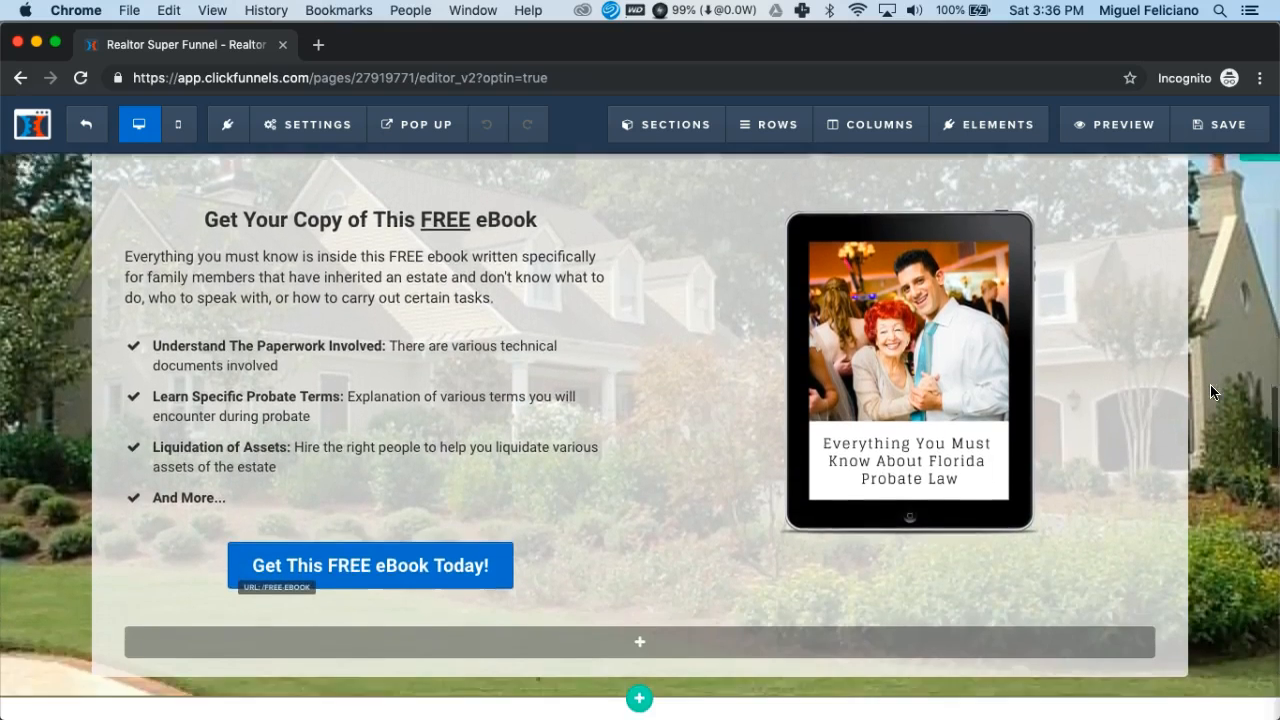
scroll(1210, 390, "down", 3)
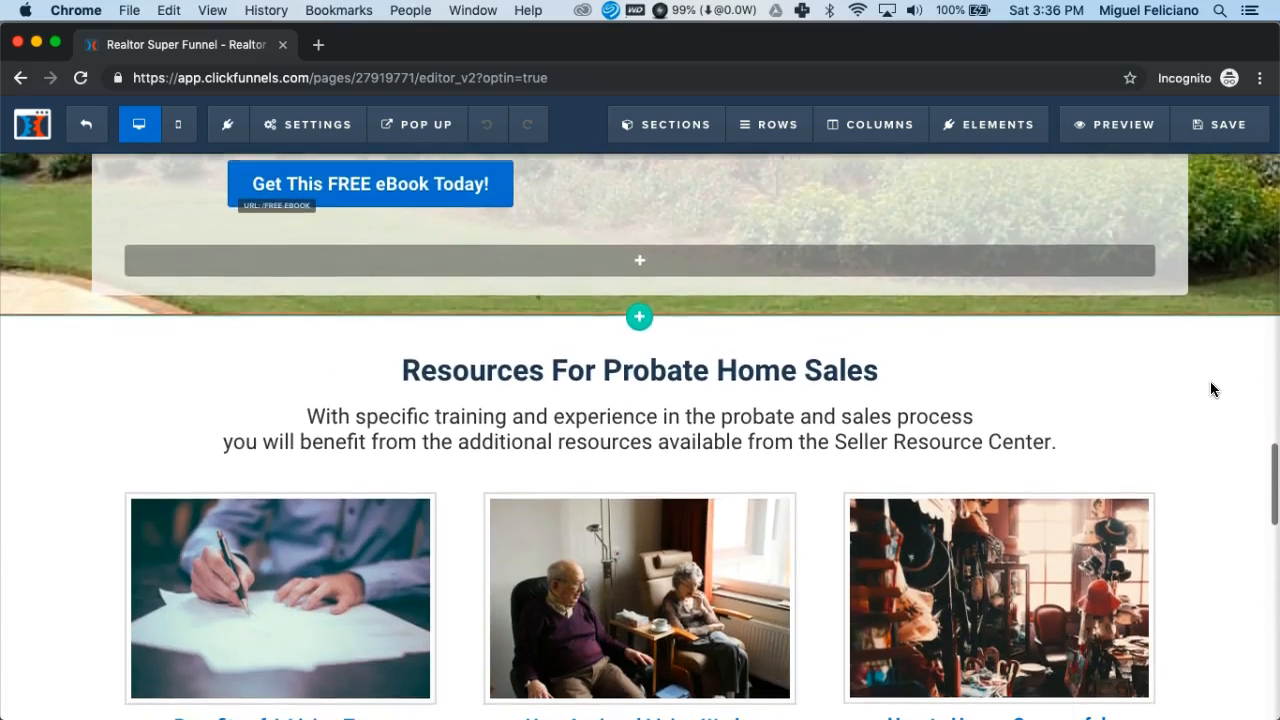
scroll(1210, 390, "down", 2)
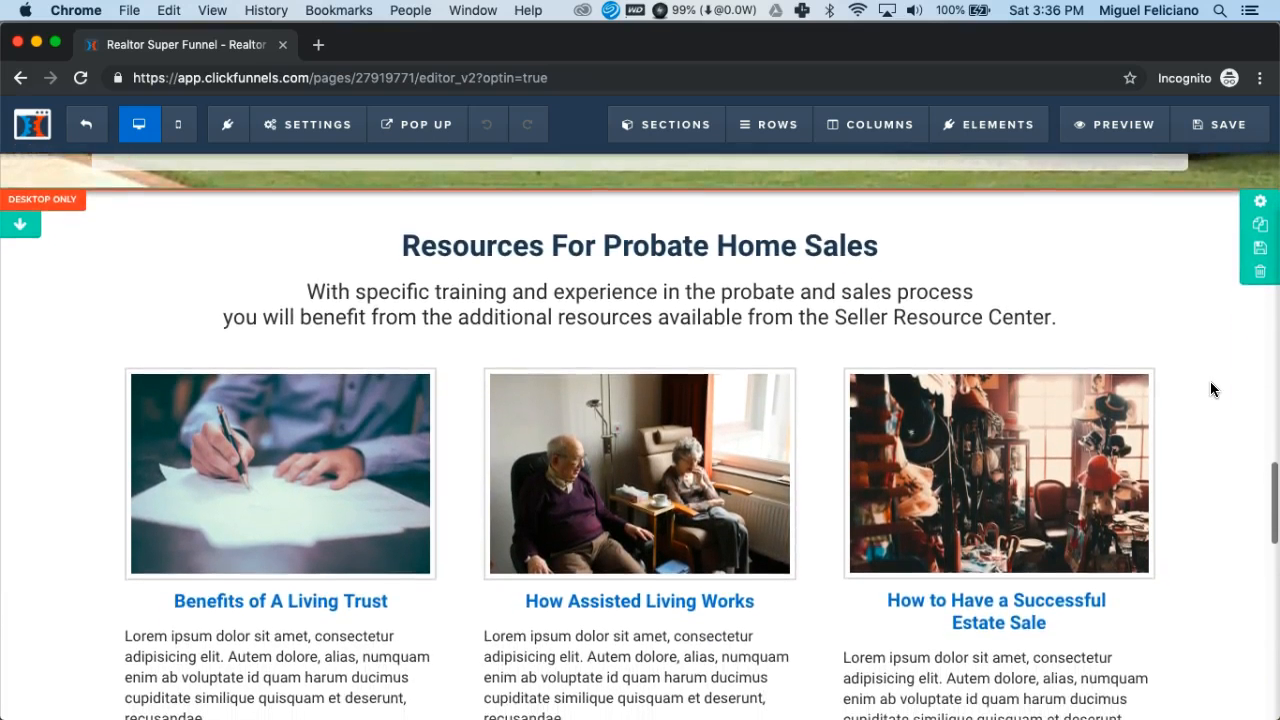
scroll(1210, 390, "down", 2)
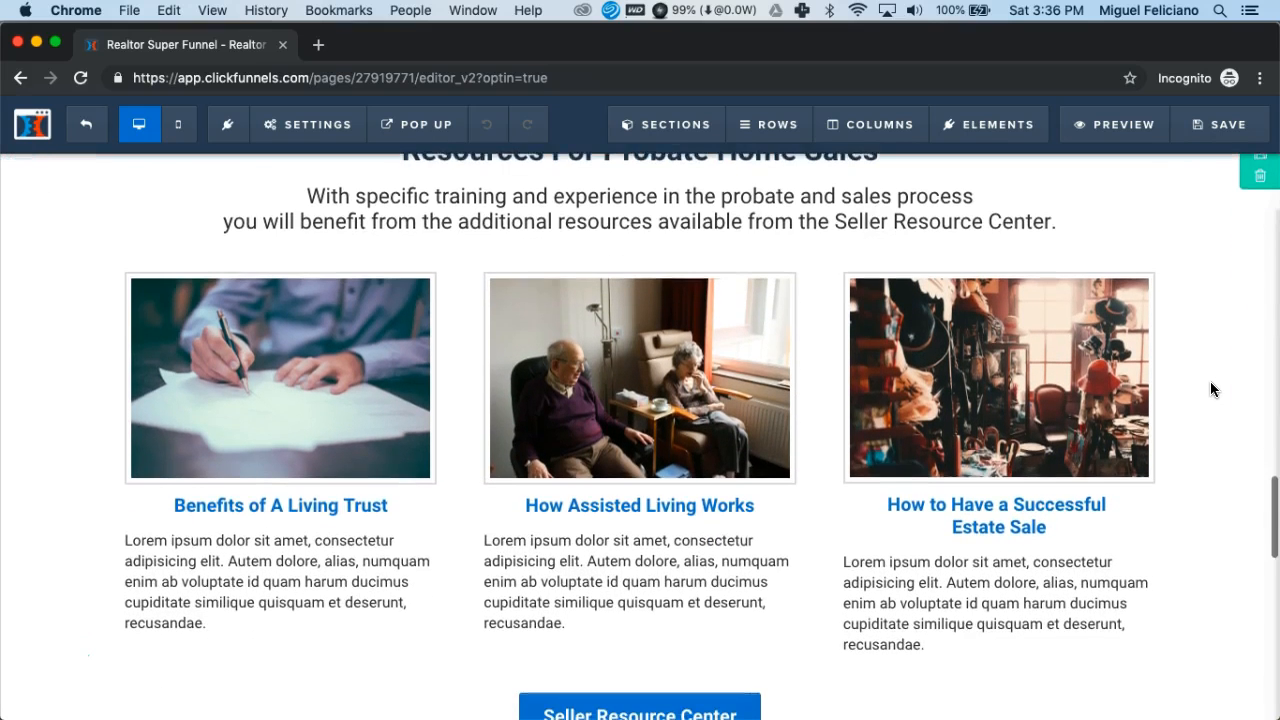
scroll(1210, 390, "up", 3)
scroll(1210, 390, "down", 5)
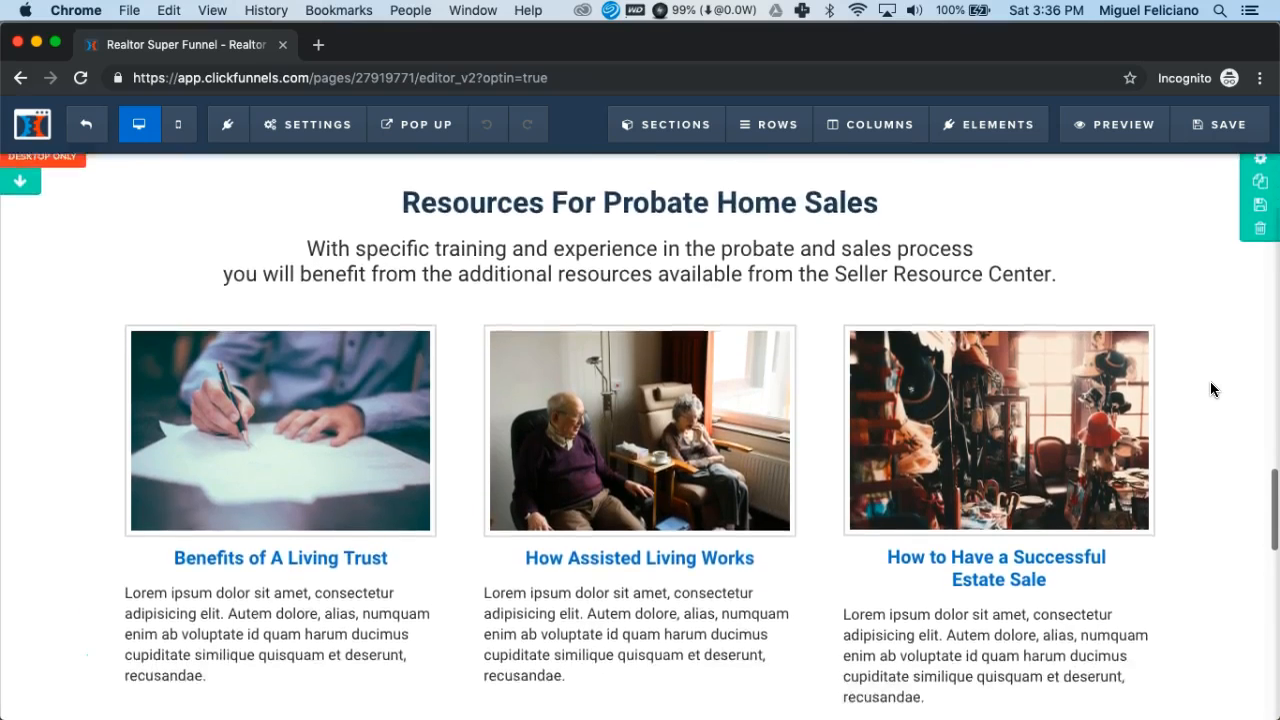
scroll(1210, 389, "down", 4)
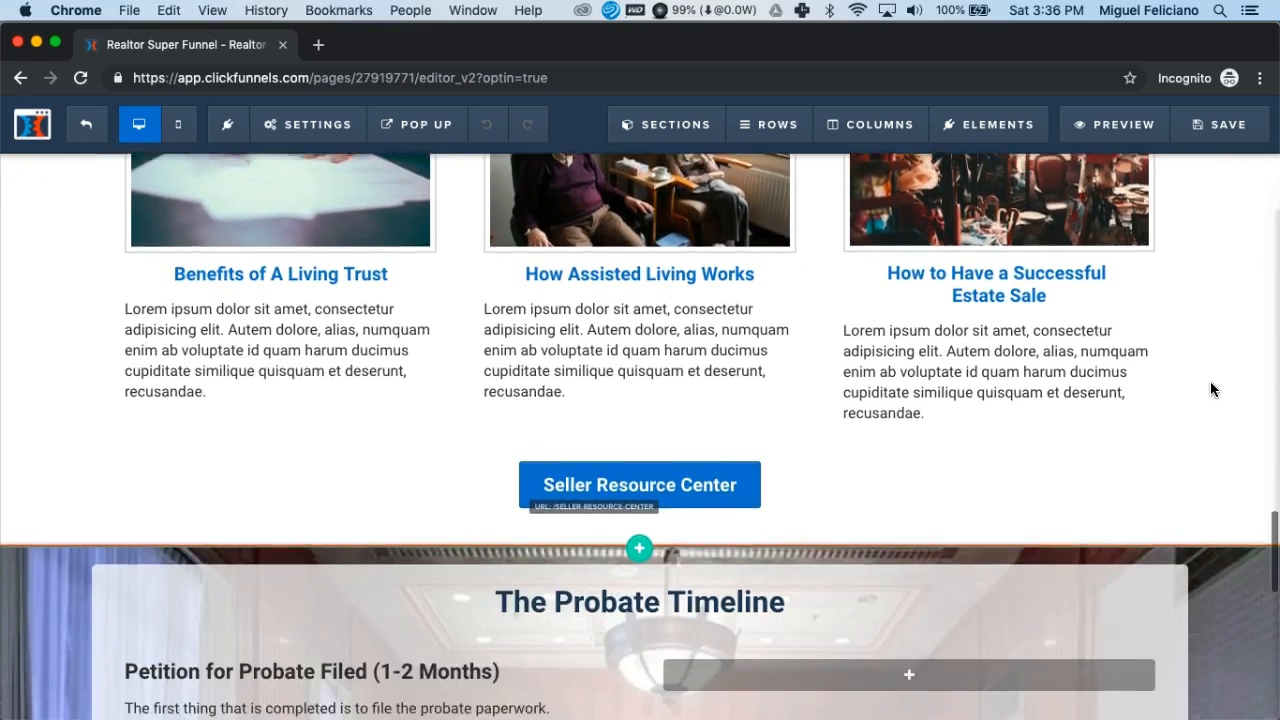
scroll(1210, 389, "down", 3)
scroll(1210, 389, "down", 4)
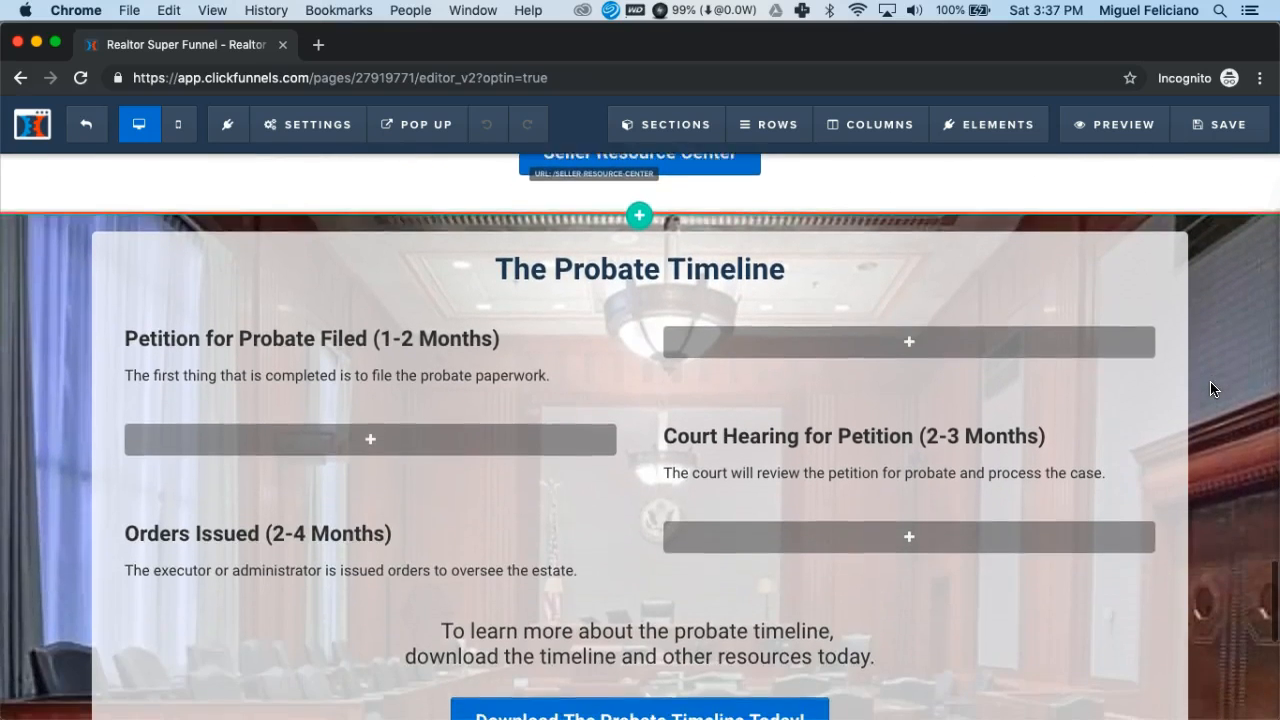
scroll(1210, 389, "down", 7)
scroll(1210, 381, "down", 2)
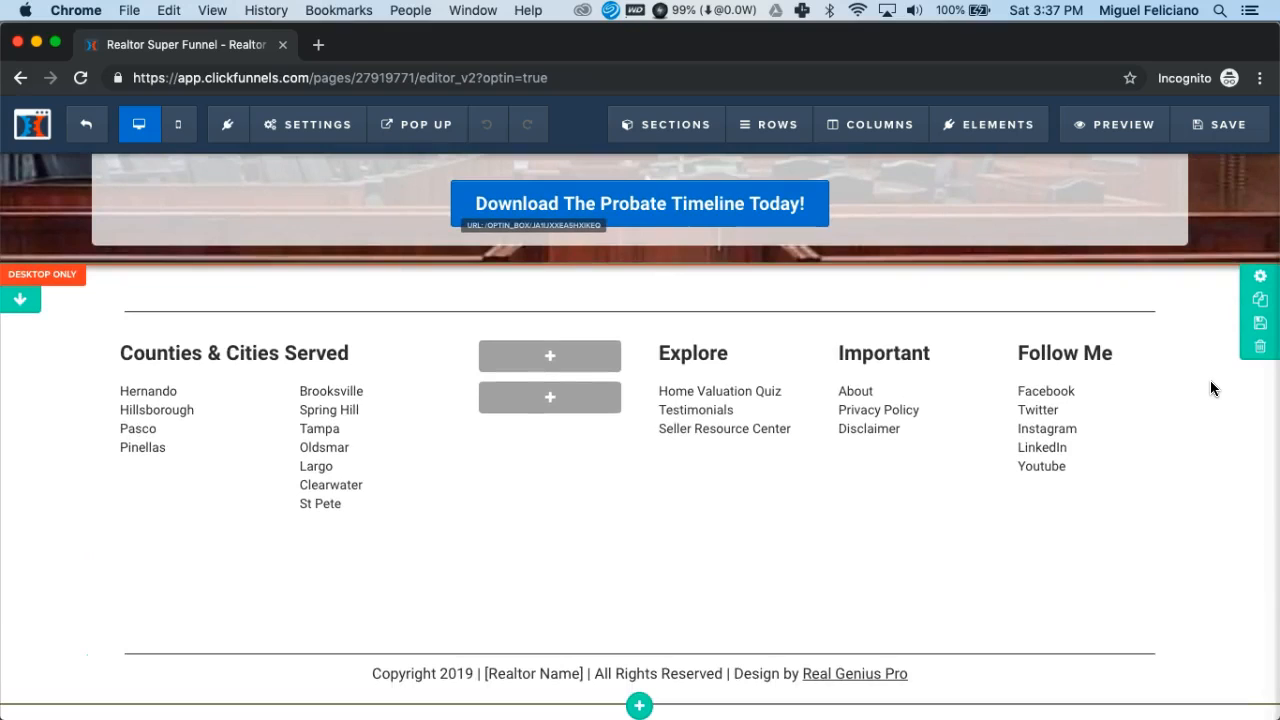
scroll(1210, 388, "up", 20)
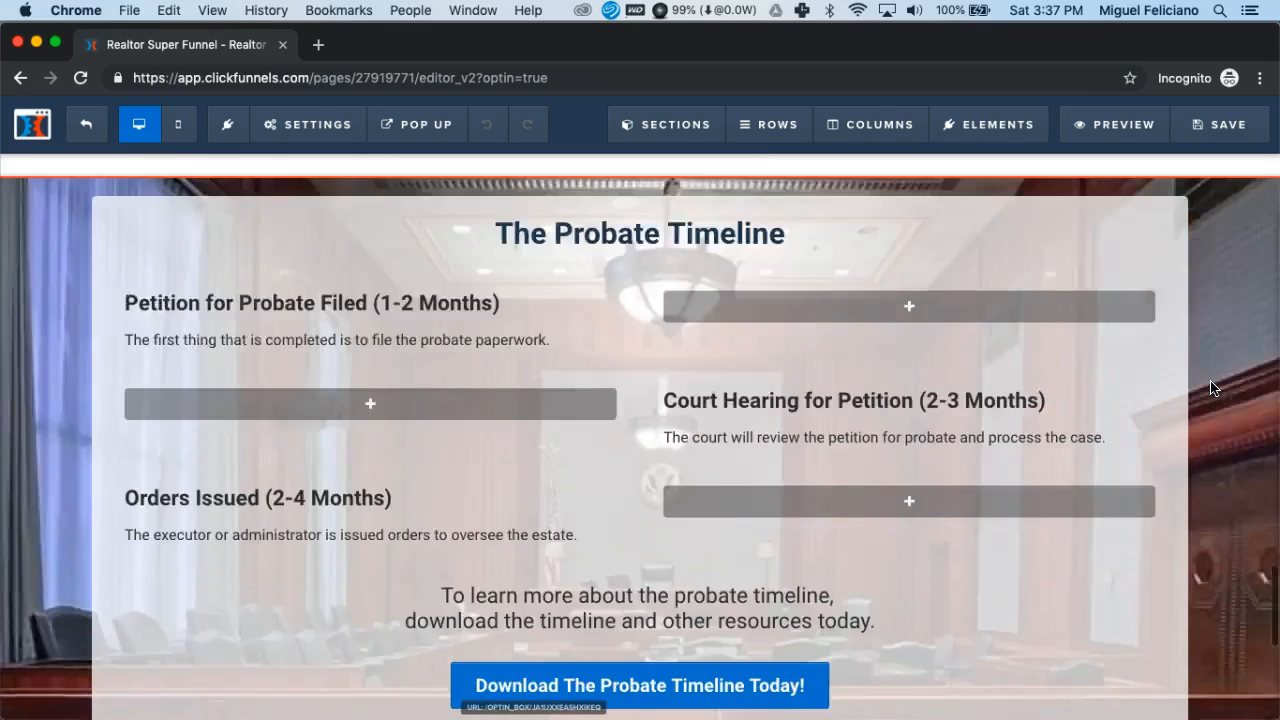
scroll(1210, 388, "up", 20)
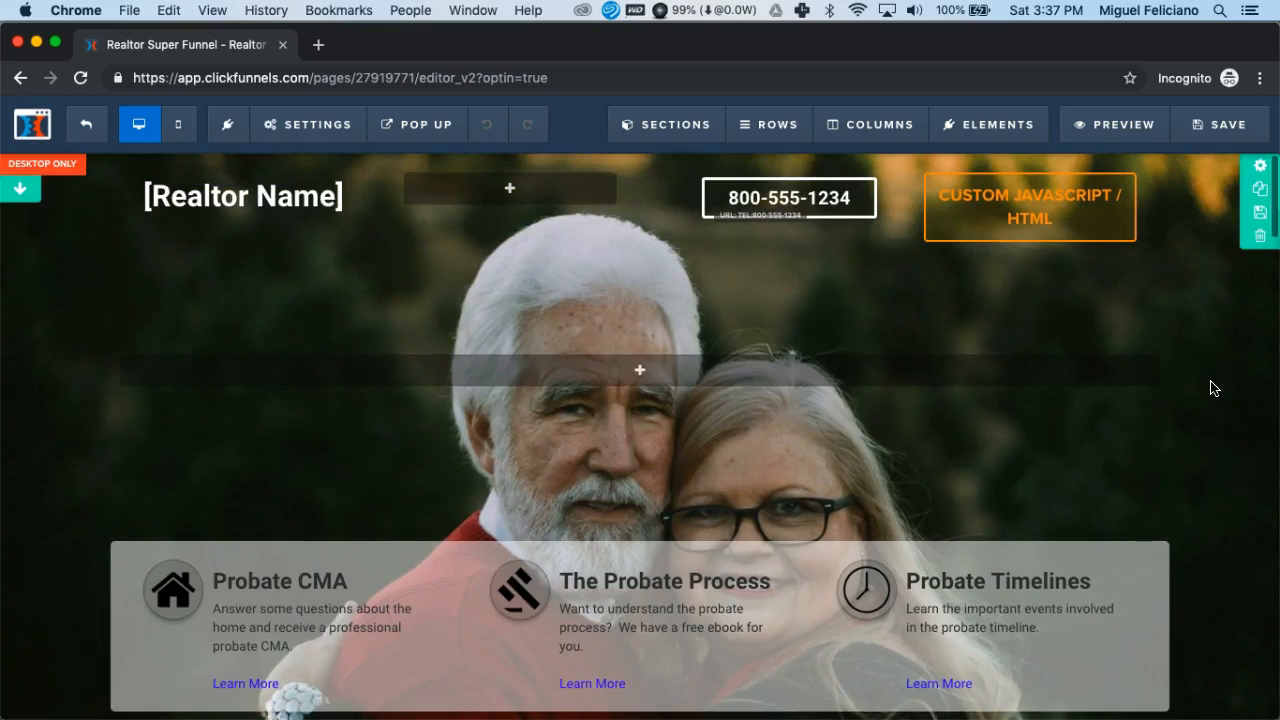
left_click(1203, 388)
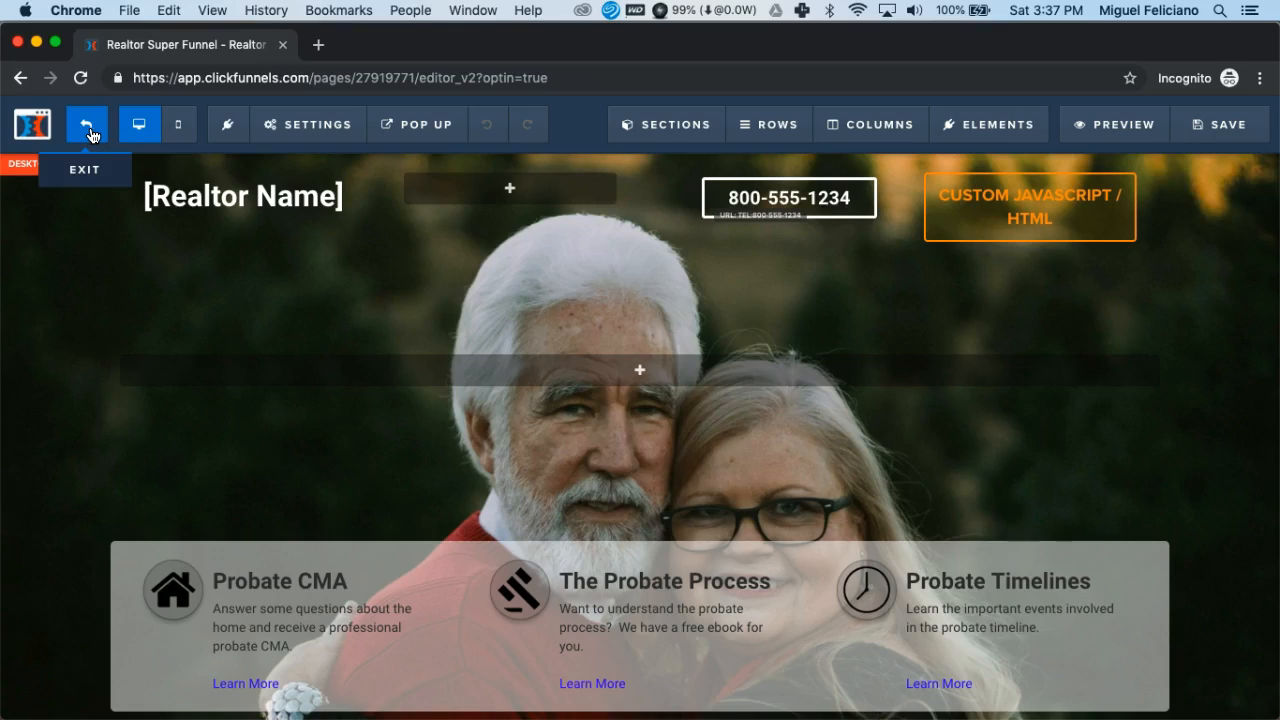
left_click(139, 127)
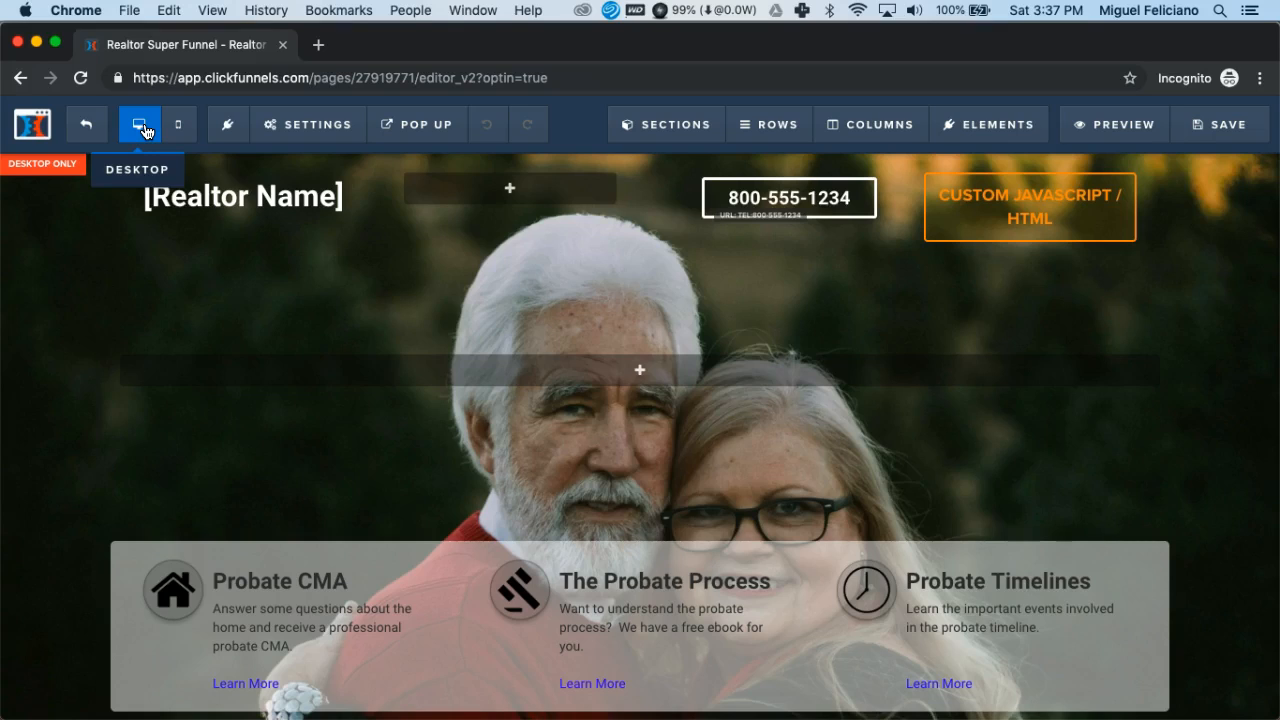
left_click(176, 130)
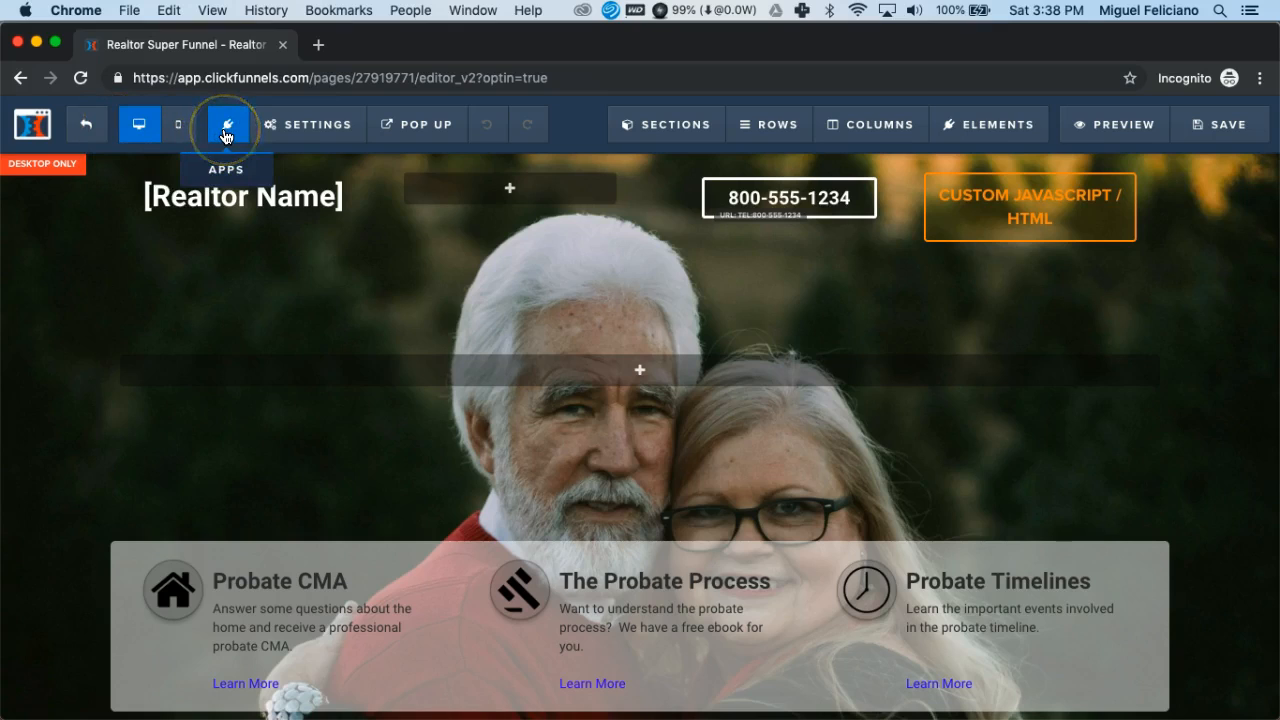
- Replace the title in the page's SEO meta data with the realtor's full name and check the SEO preview
left_click(318, 127)
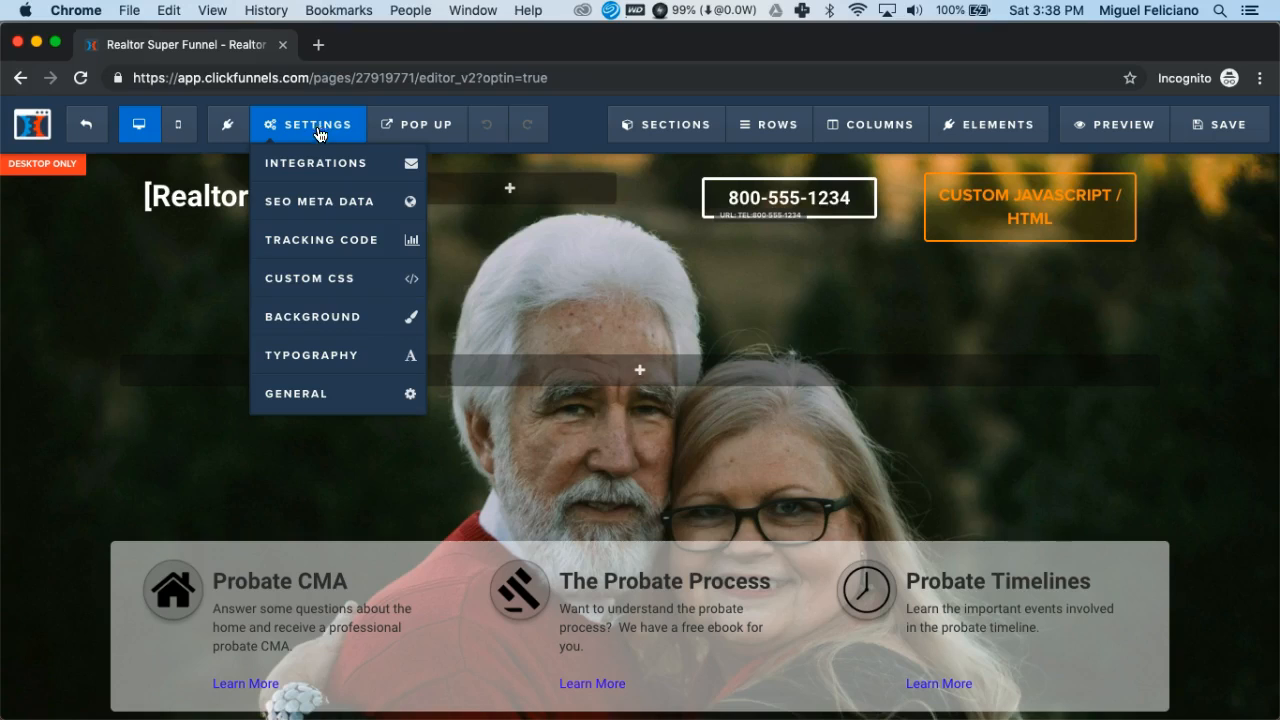
left_click(322, 204)
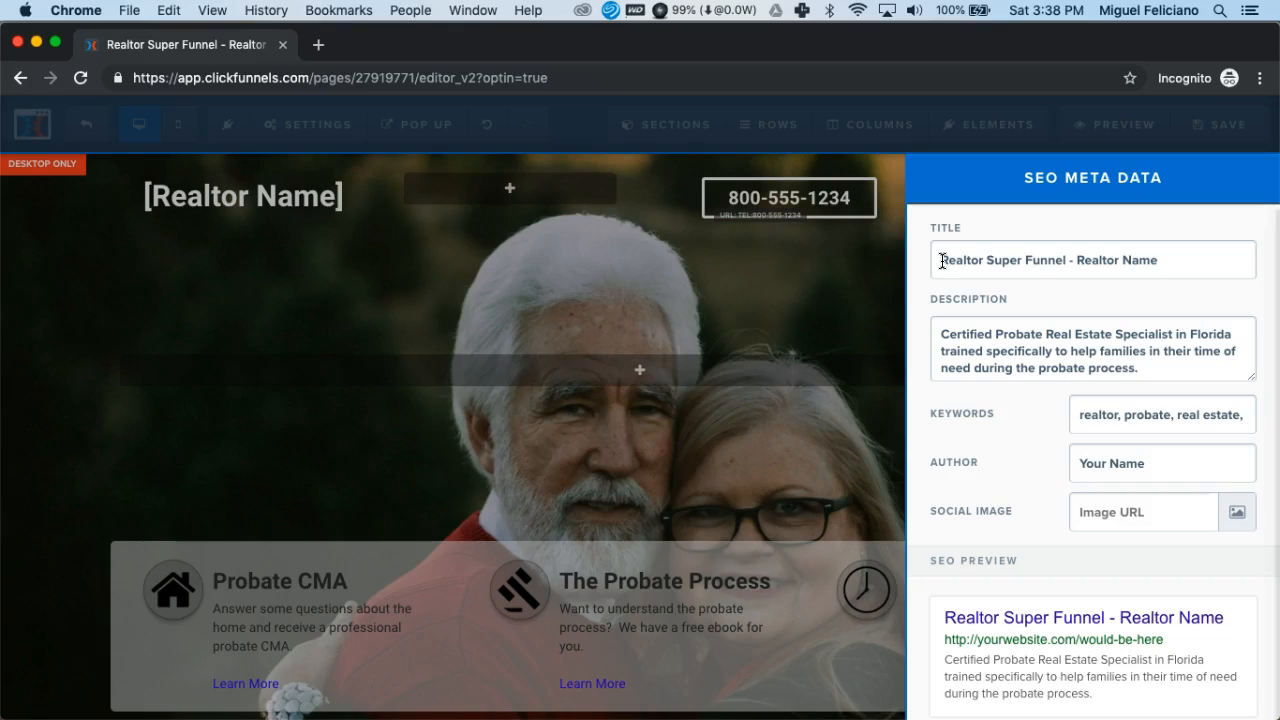
left_click_drag(942, 261, 1183, 260)
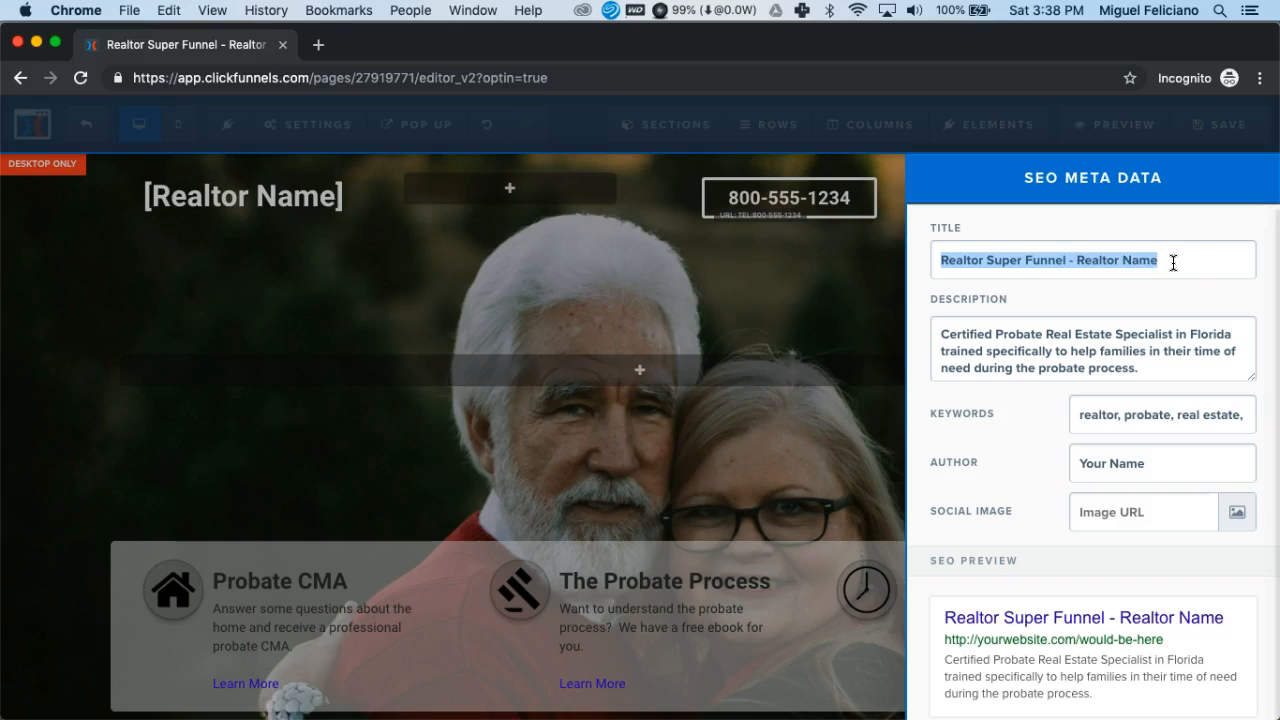
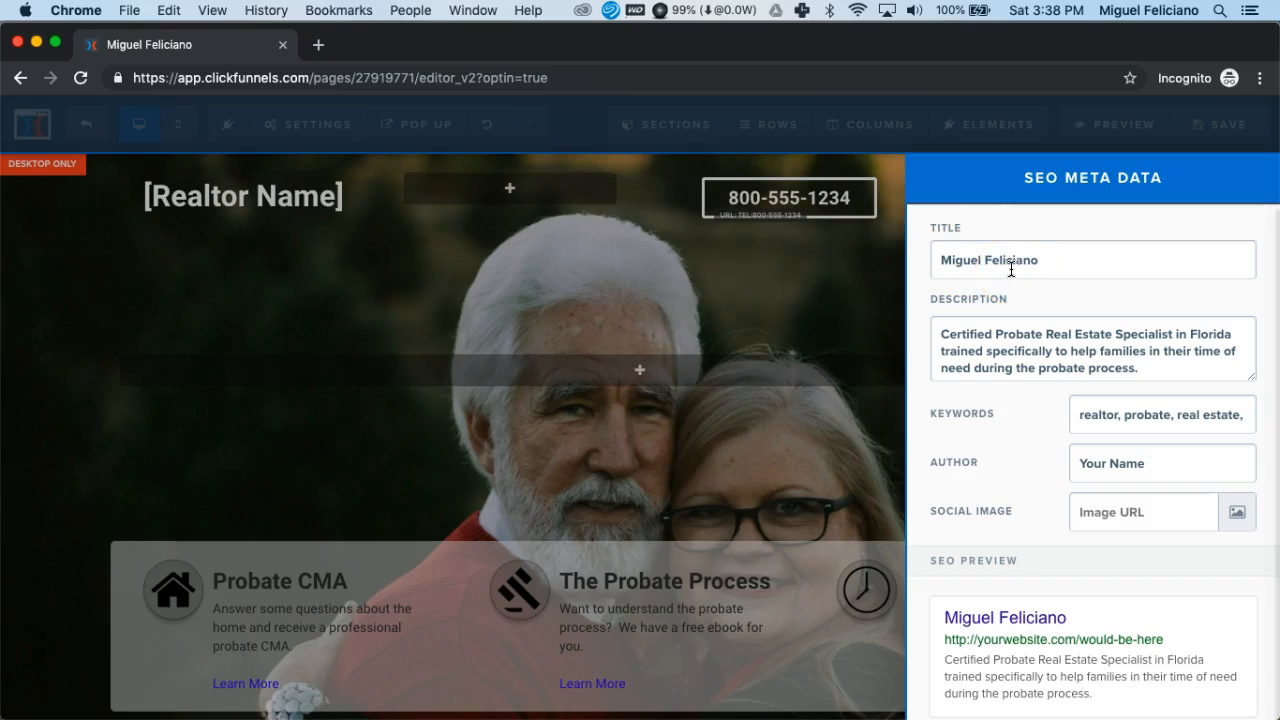
scroll(1043, 567, "down", 2)
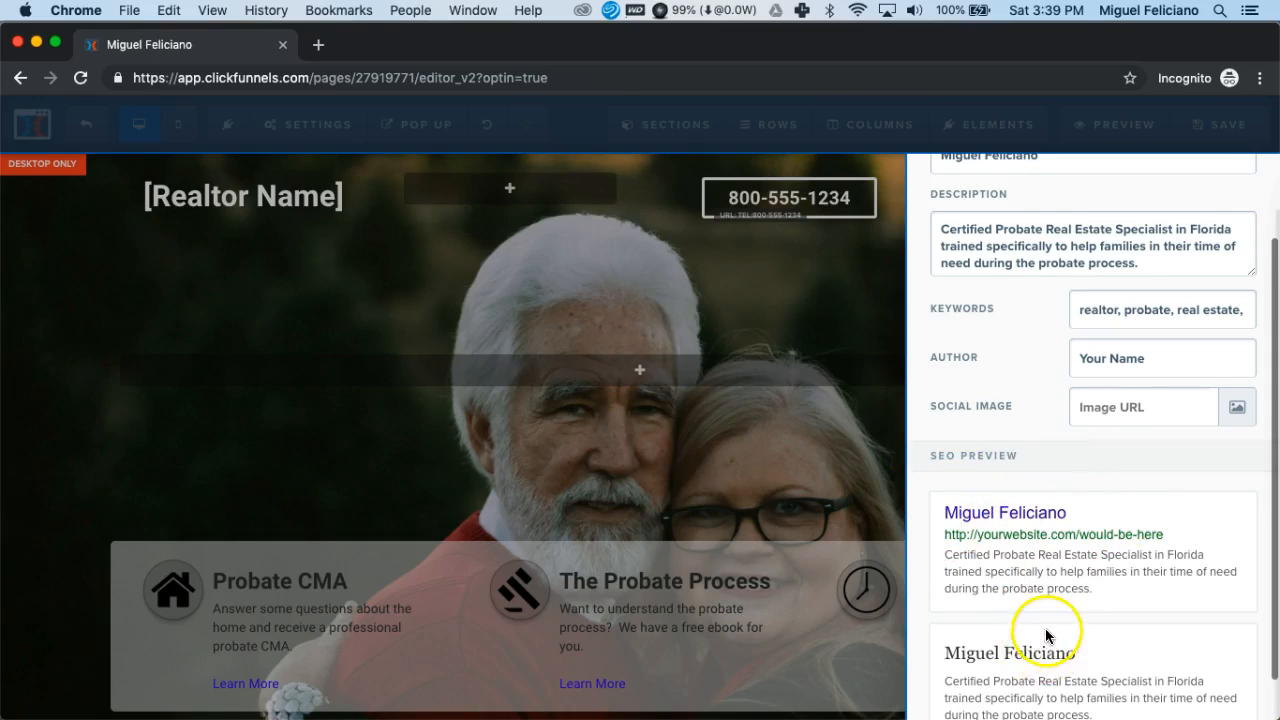
scroll(1048, 634, "down", 1)
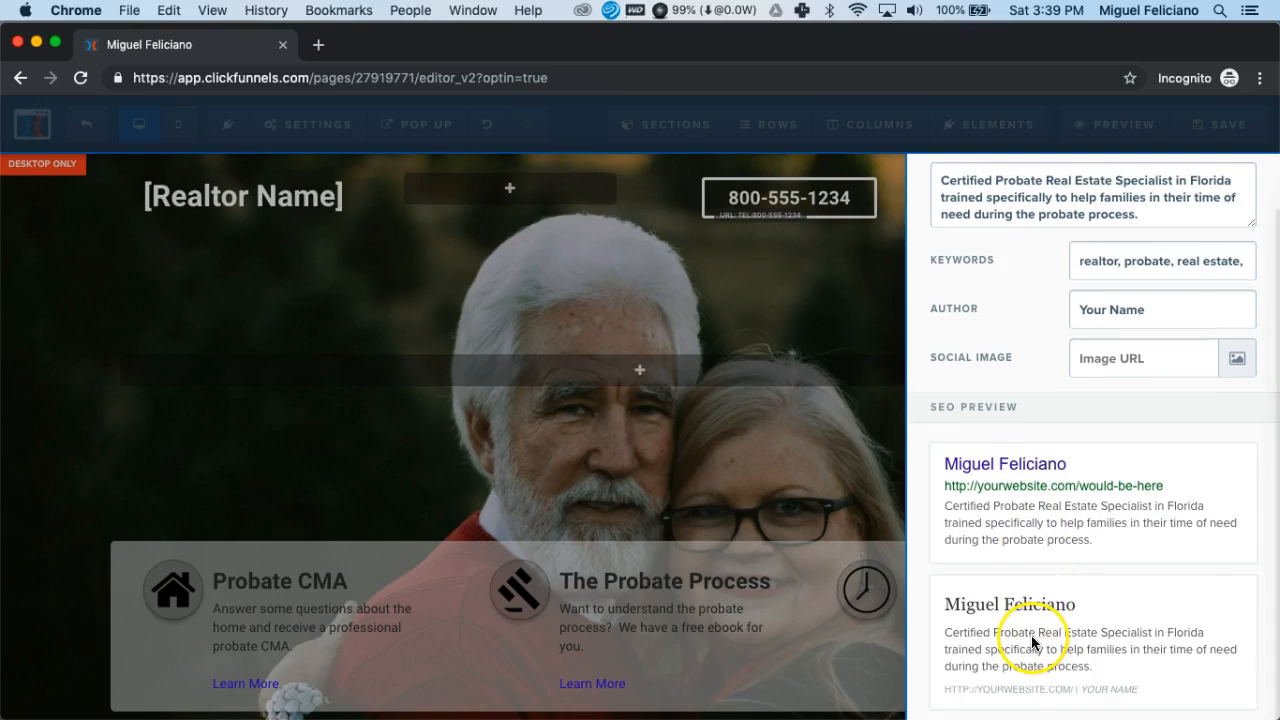
- Examine the description text in the page's SEO meta data
scroll(1058, 465, "up", 3)
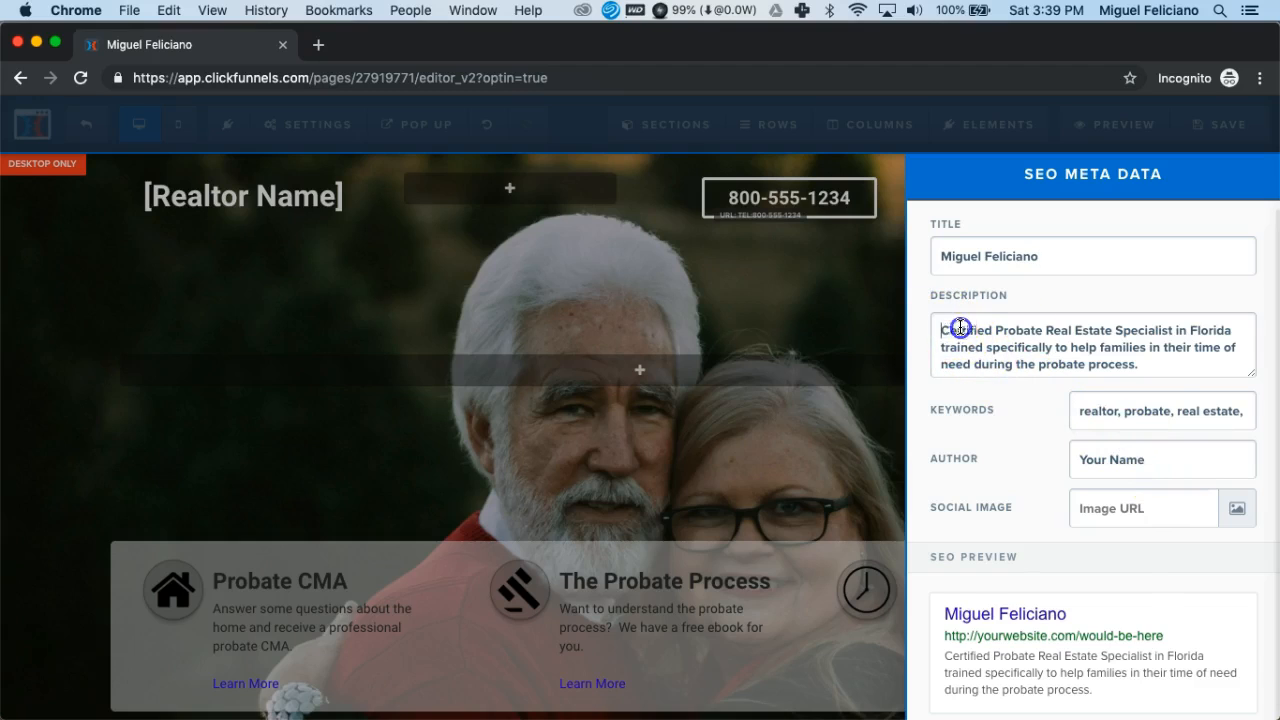
left_click_drag(940, 330, 1177, 372)
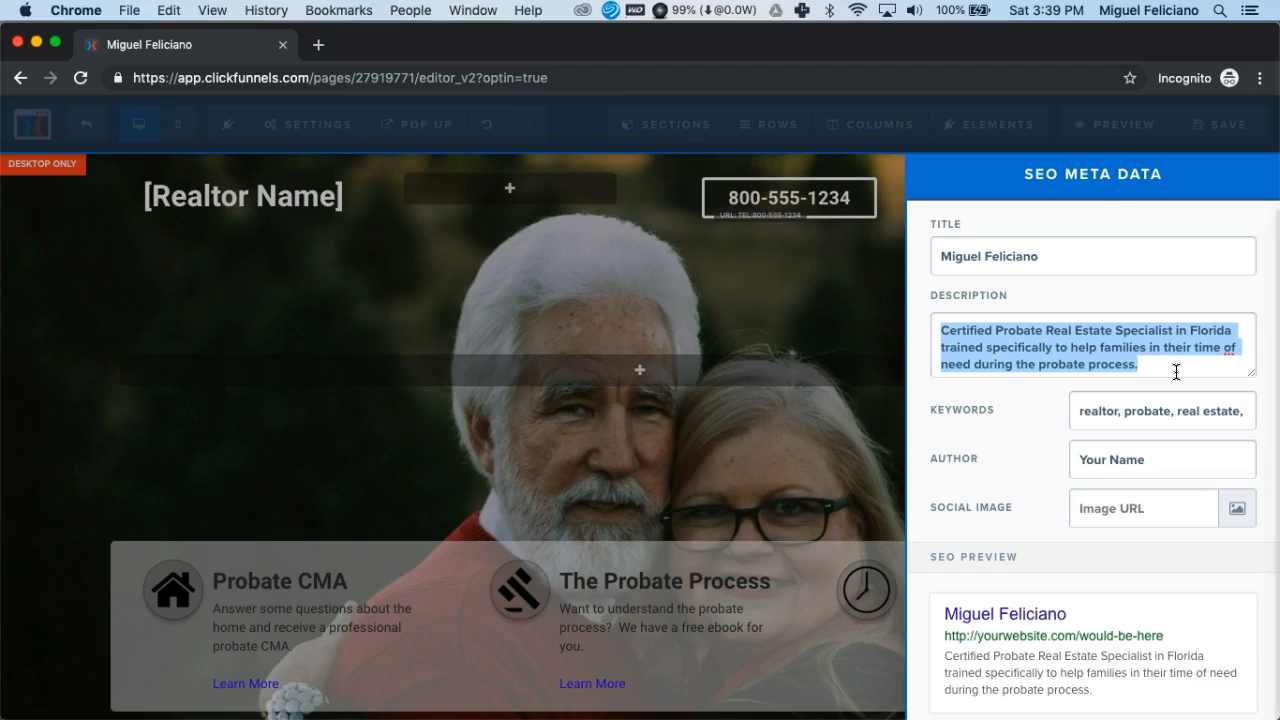
left_click_drag(1170, 370, 942, 336)
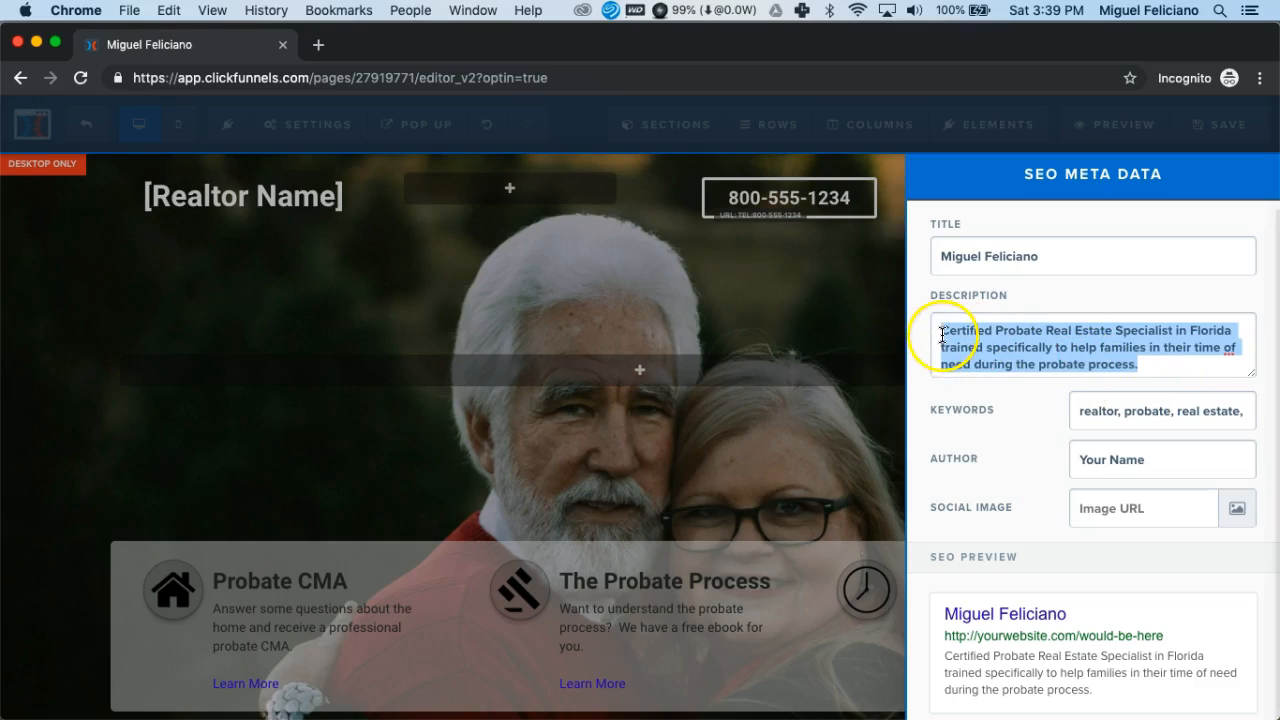
left_click(942, 336)
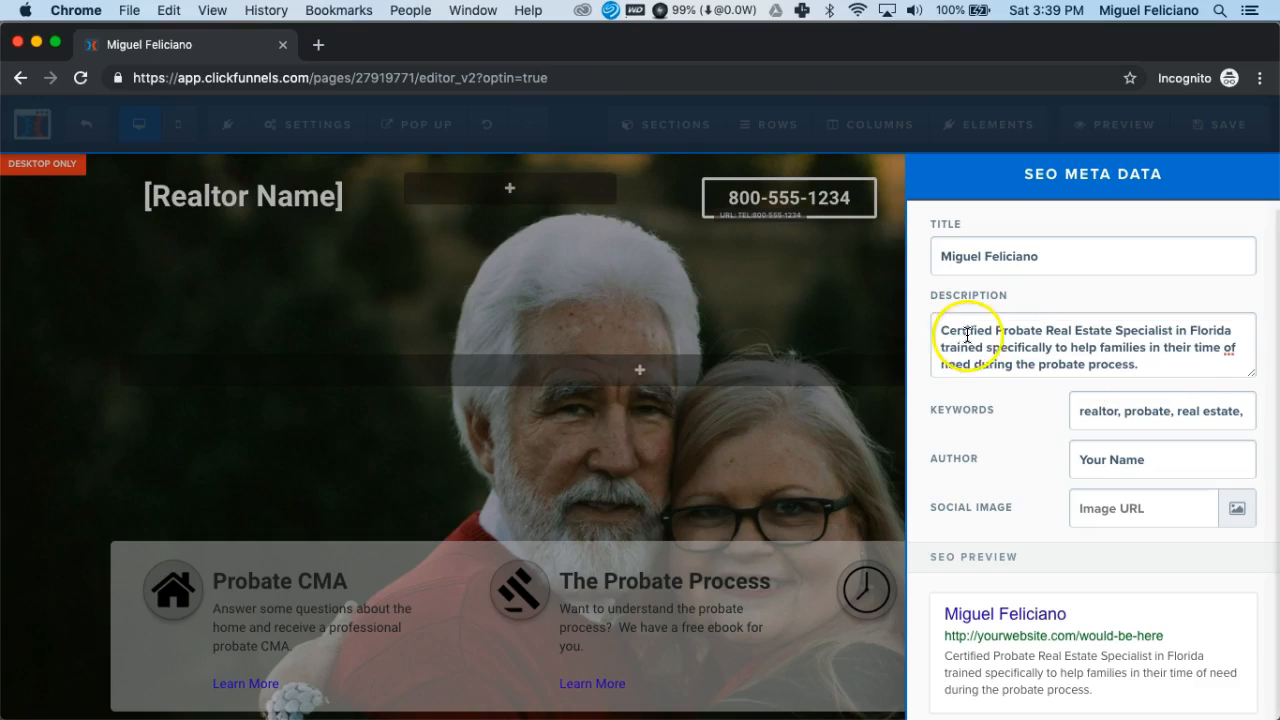
left_click(1157, 364)
left_click_drag(1157, 364, 931, 331)
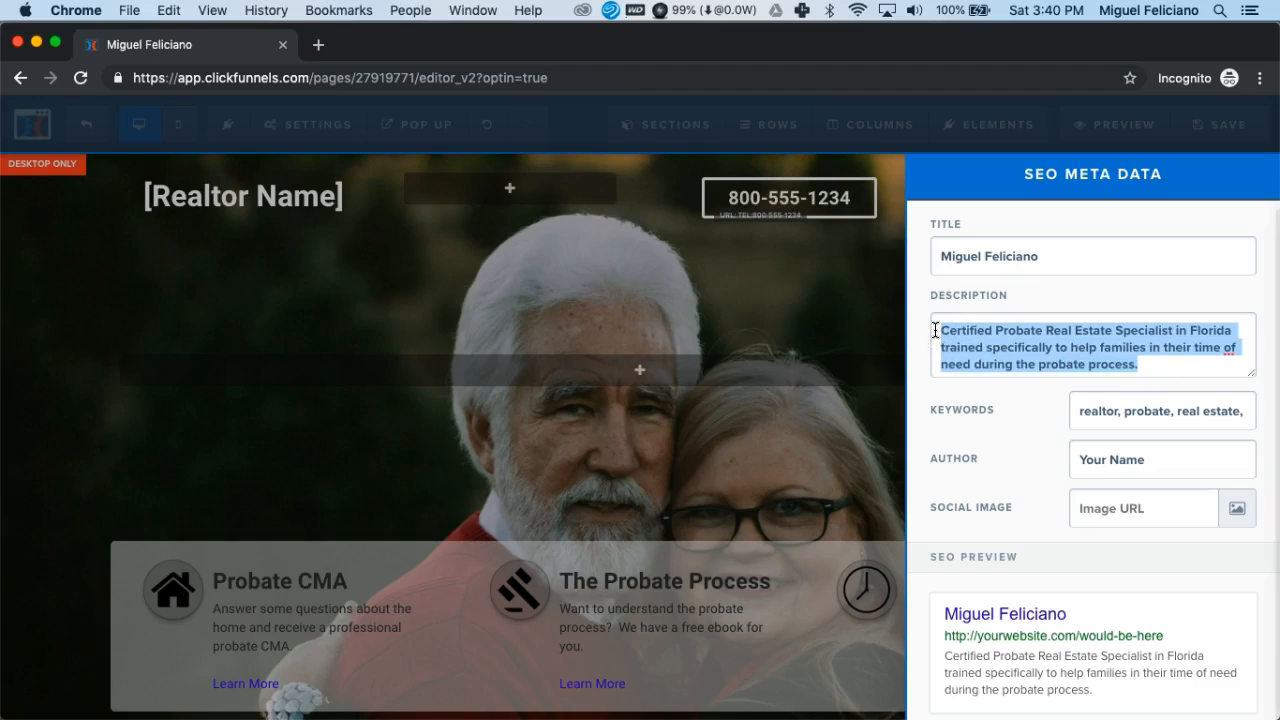
- Review the SEO keywords from realtor through florida and compare them with the description text
left_click(1079, 413)
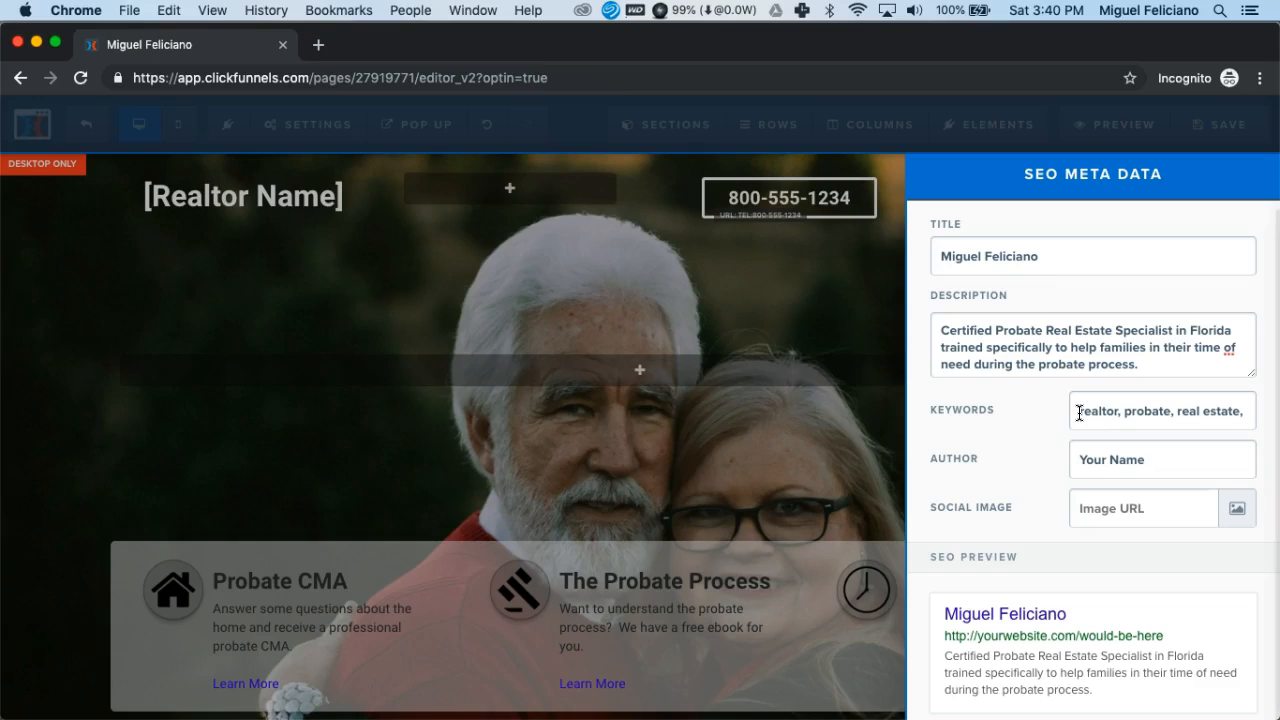
left_click_drag(1079, 413, 1271, 424)
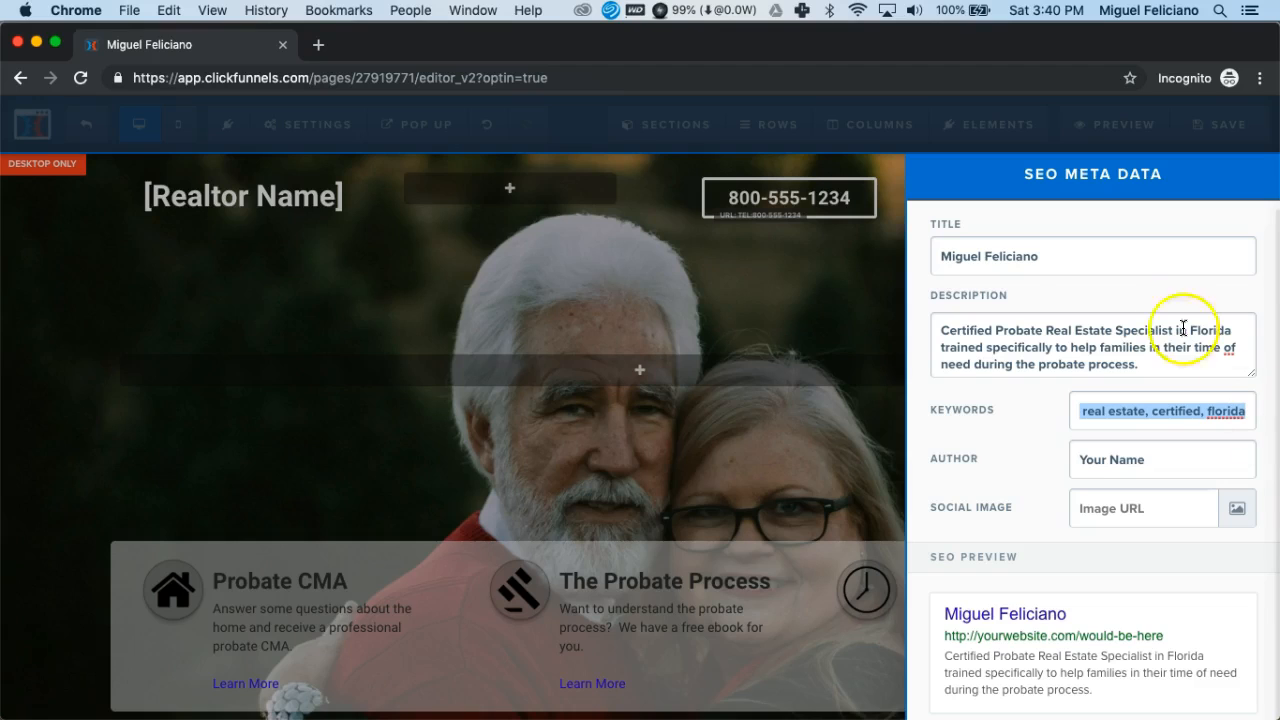
double_click(950, 330)
left_click_drag(1041, 329, 1155, 371)
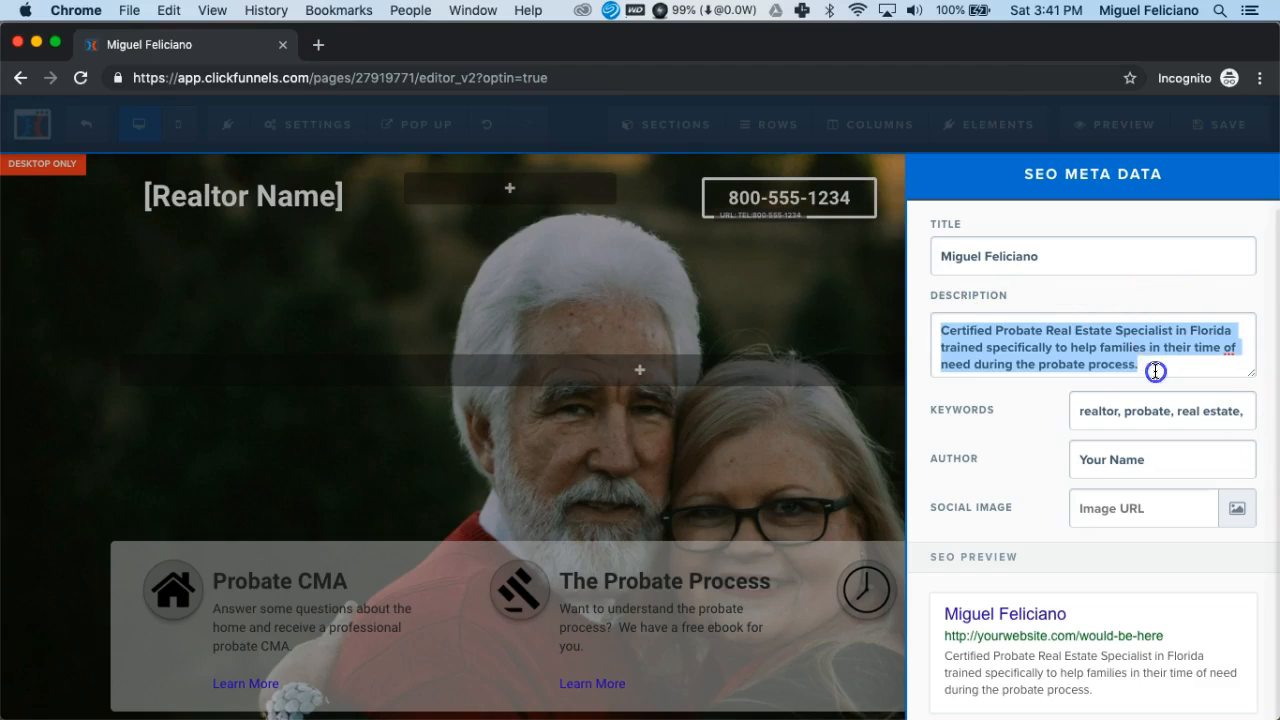
left_click(1079, 415)
left_click_drag(1079, 415, 1266, 410)
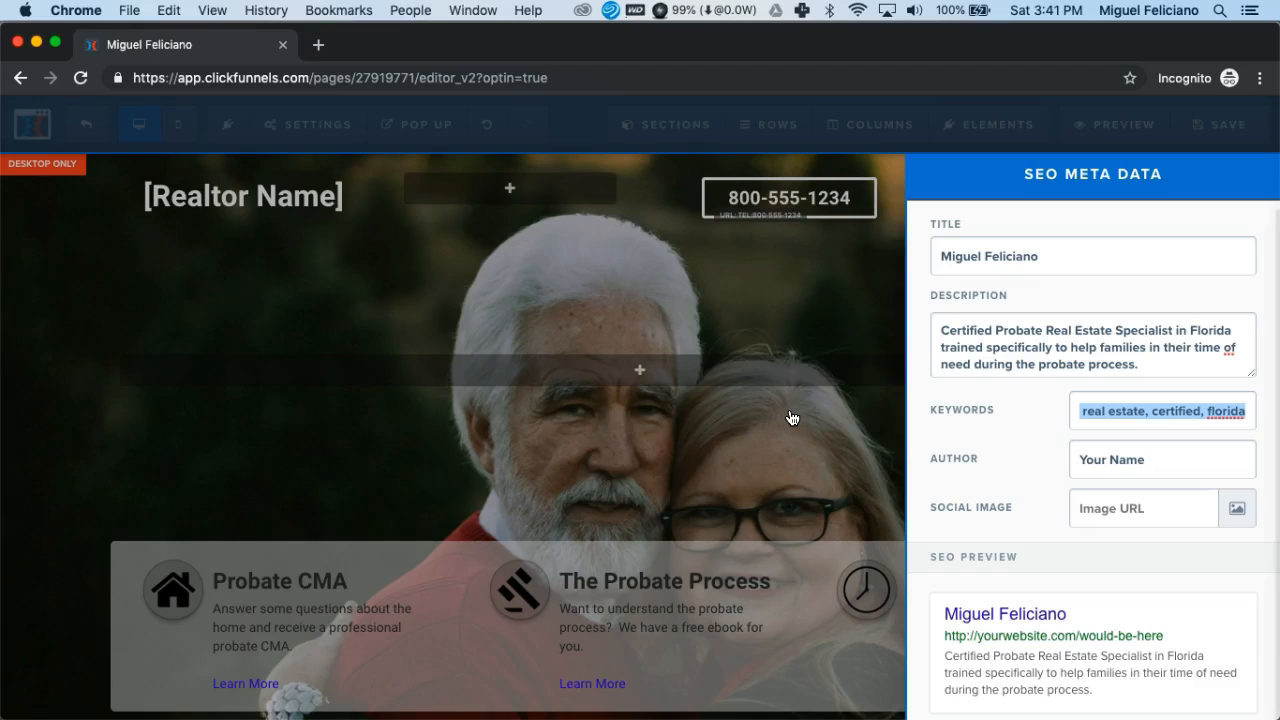
left_click(1098, 411)
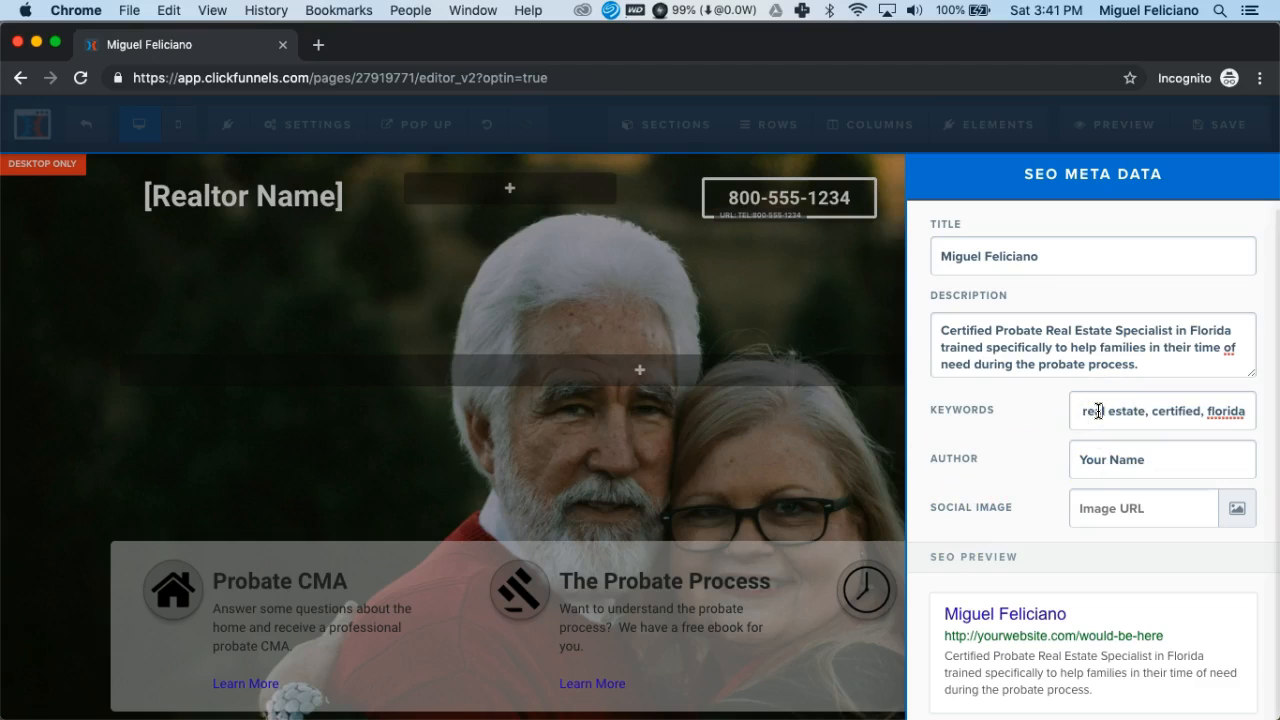
mouse_move(1080, 411)
left_mouse_down()
mouse_move(1256, 411)
mouse_move(1023, 409)
mouse_move(1078, 411)
left_mouse_up()
left_click(1078, 411)
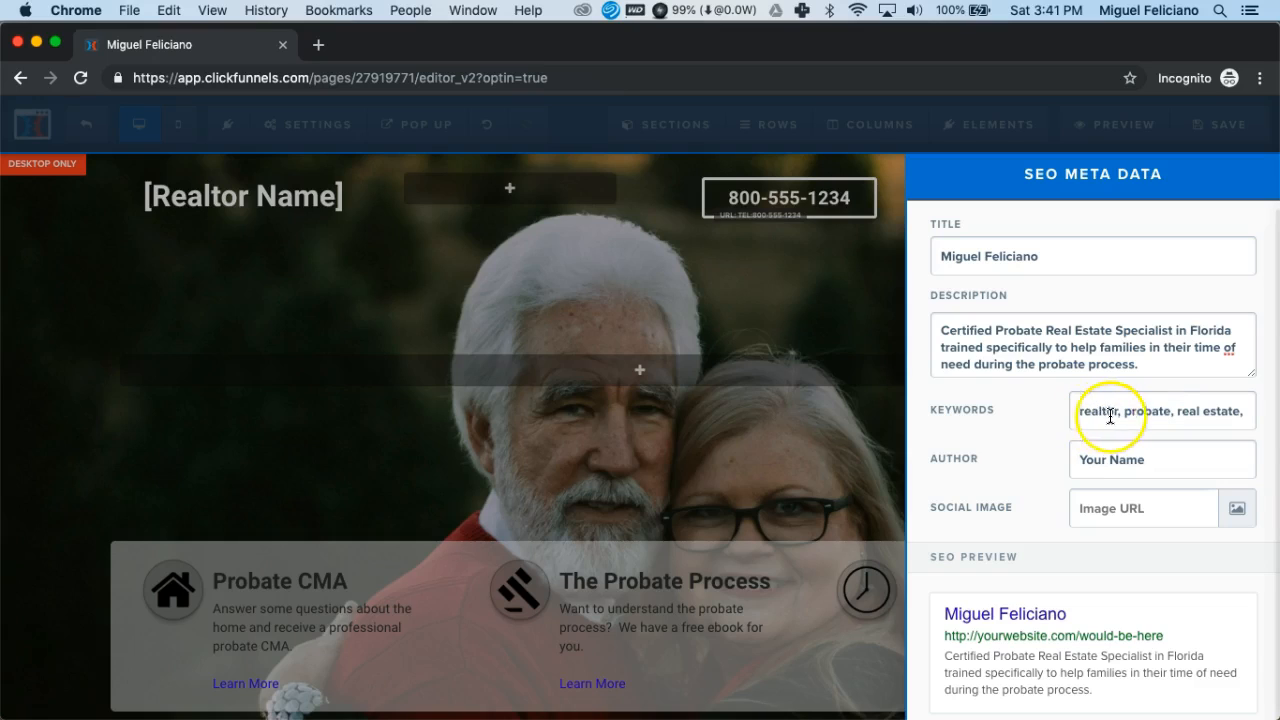
key("super+Right")
type("florid")
type("a")
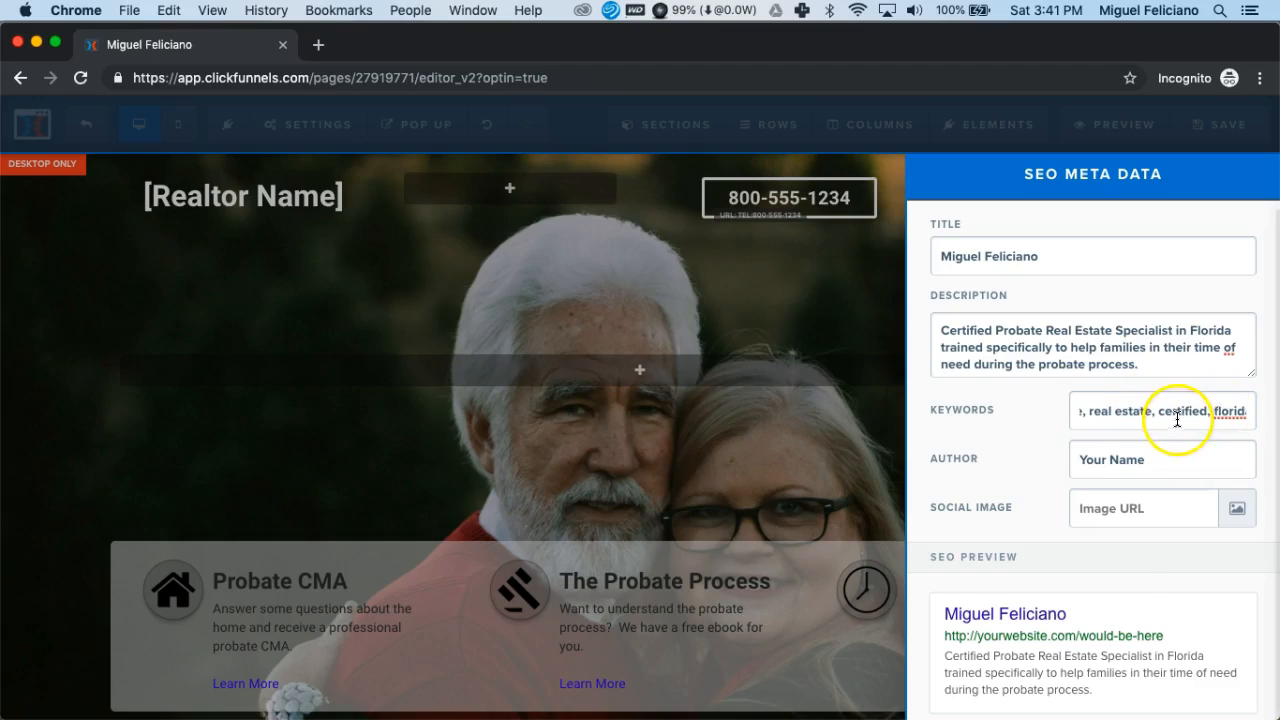
key("super+Left")
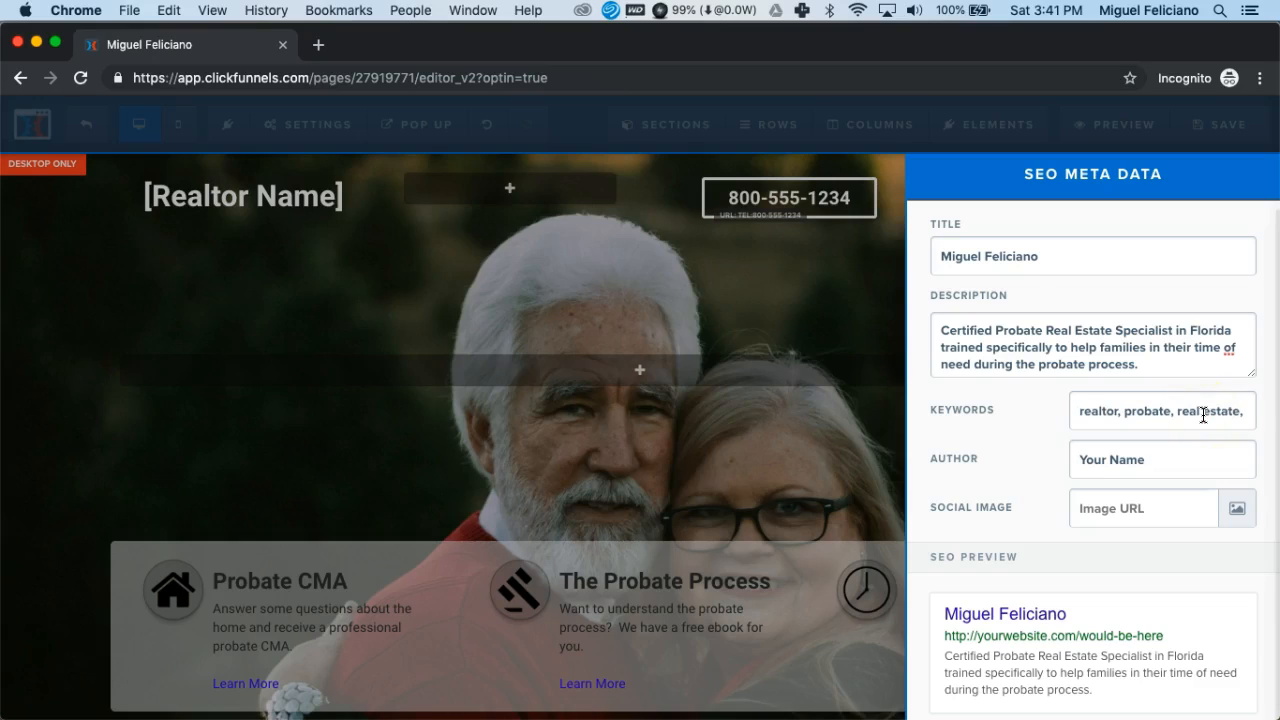
- Replace the author placeholder in the SEO meta data with the realtor's full name
double_click(1165, 461)
left_click_drag(1165, 461, 1075, 460)
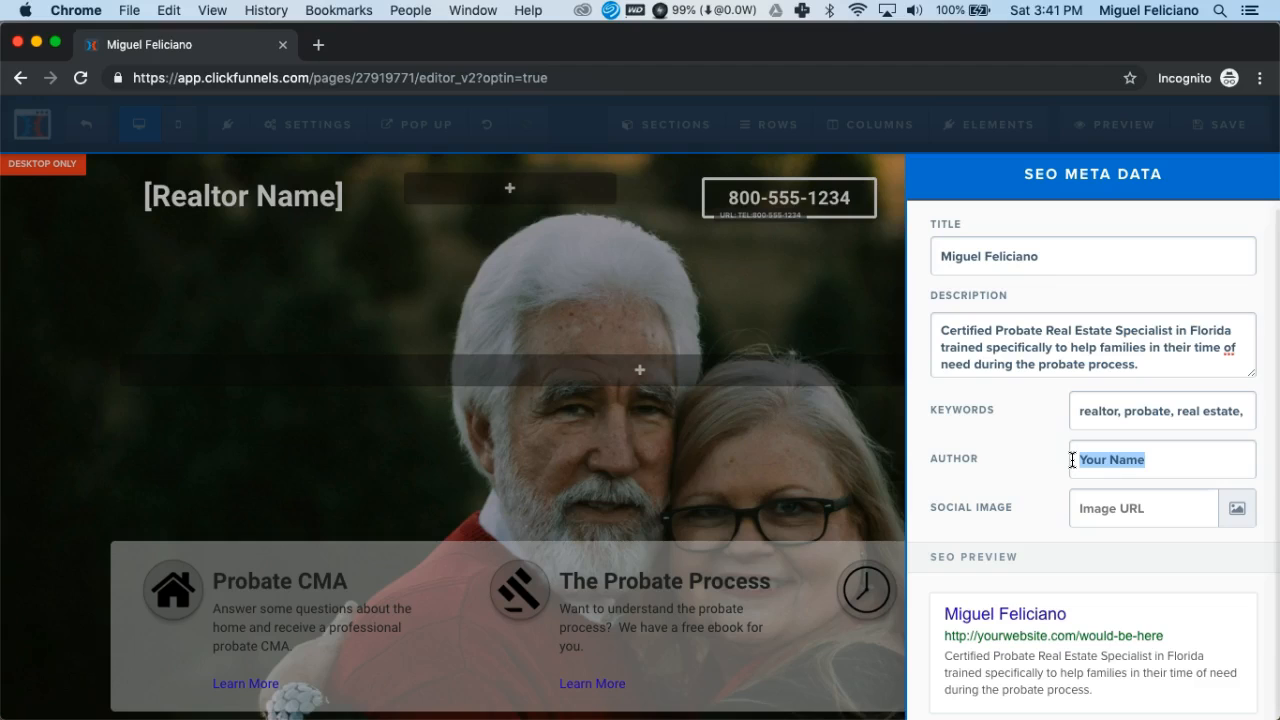
type("Miguel")
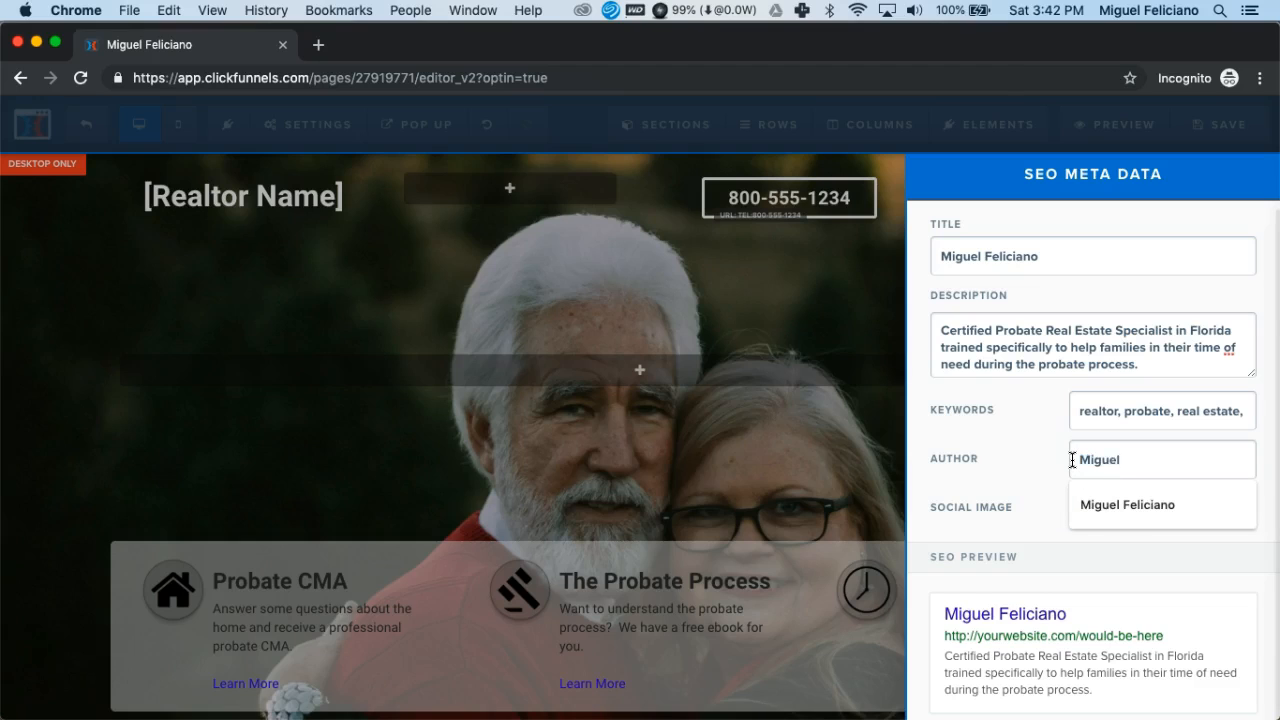
left_click(1095, 505)
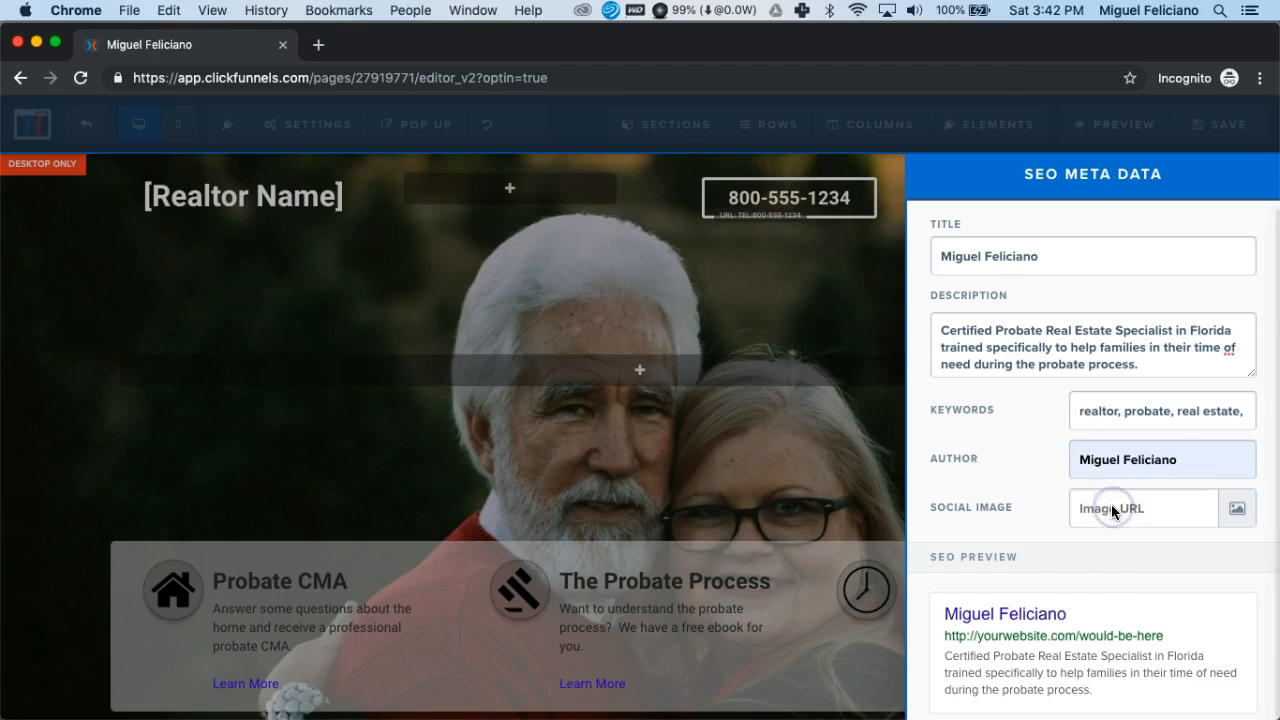
- Set the SEO social image to the round full-color My Veteran Agent logo from the second page of the uploaded images library
left_click(1175, 507)
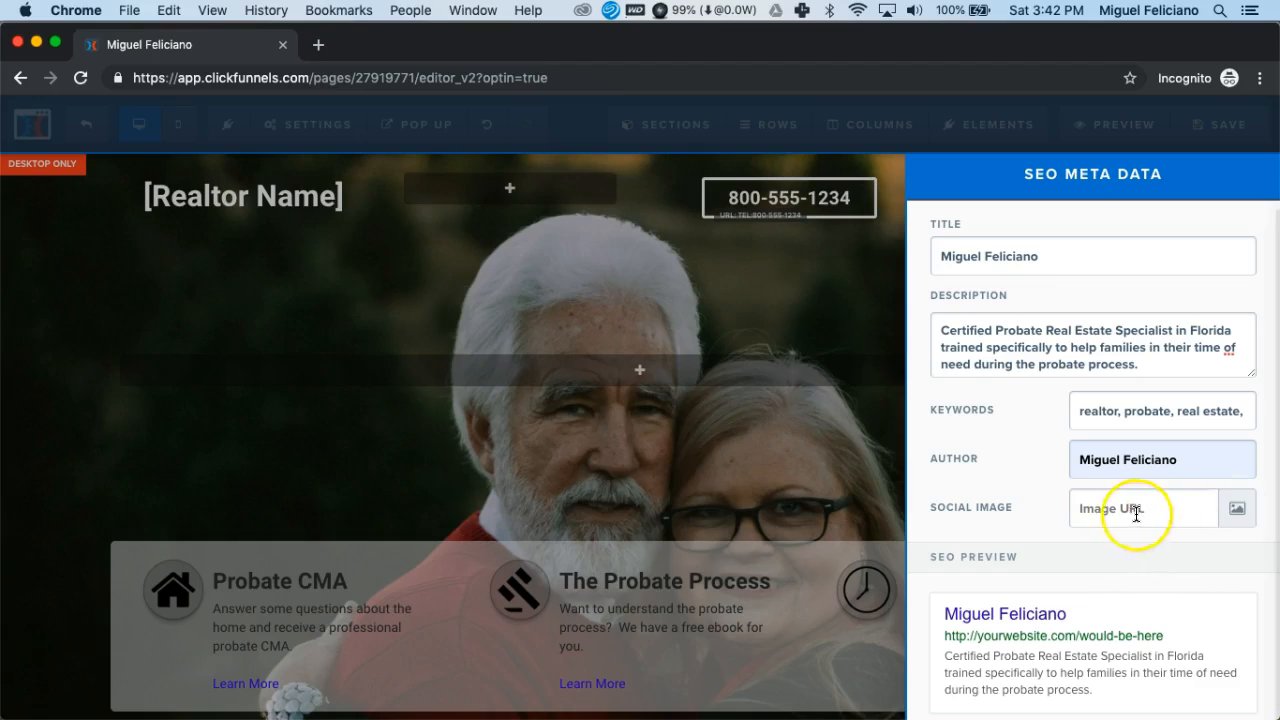
left_click(1240, 515)
left_click(1240, 515)
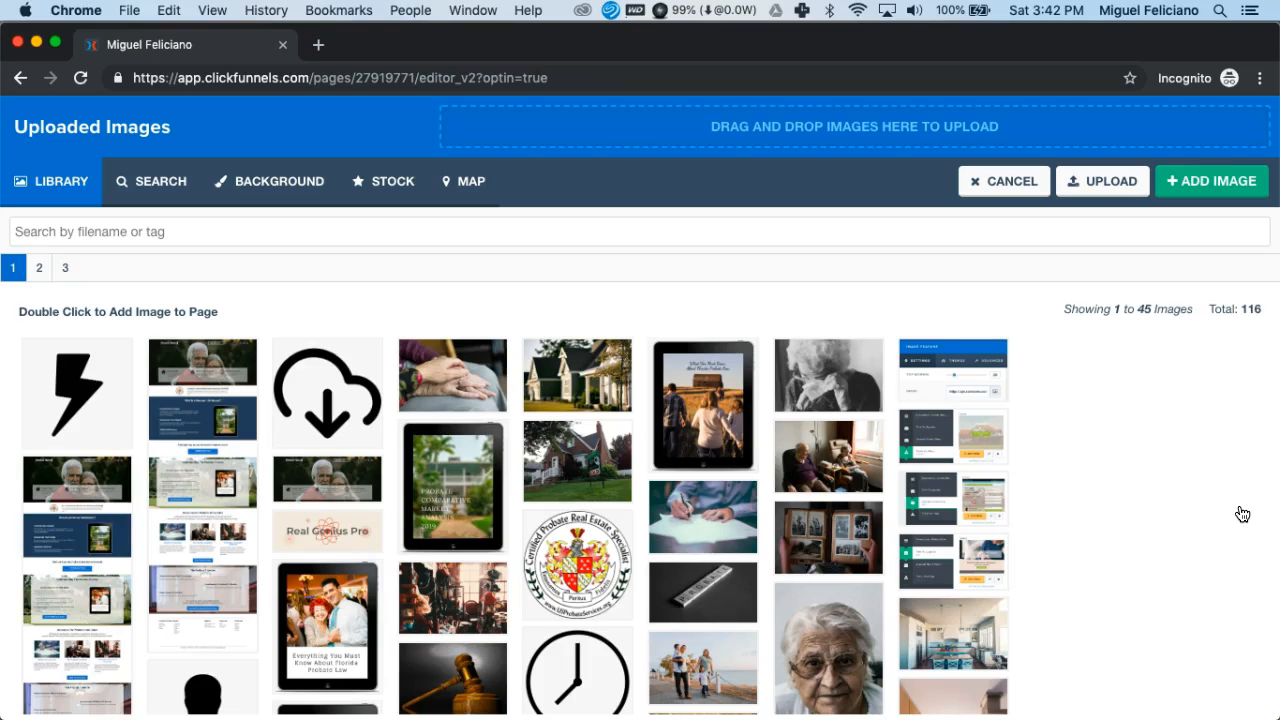
left_click(808, 437)
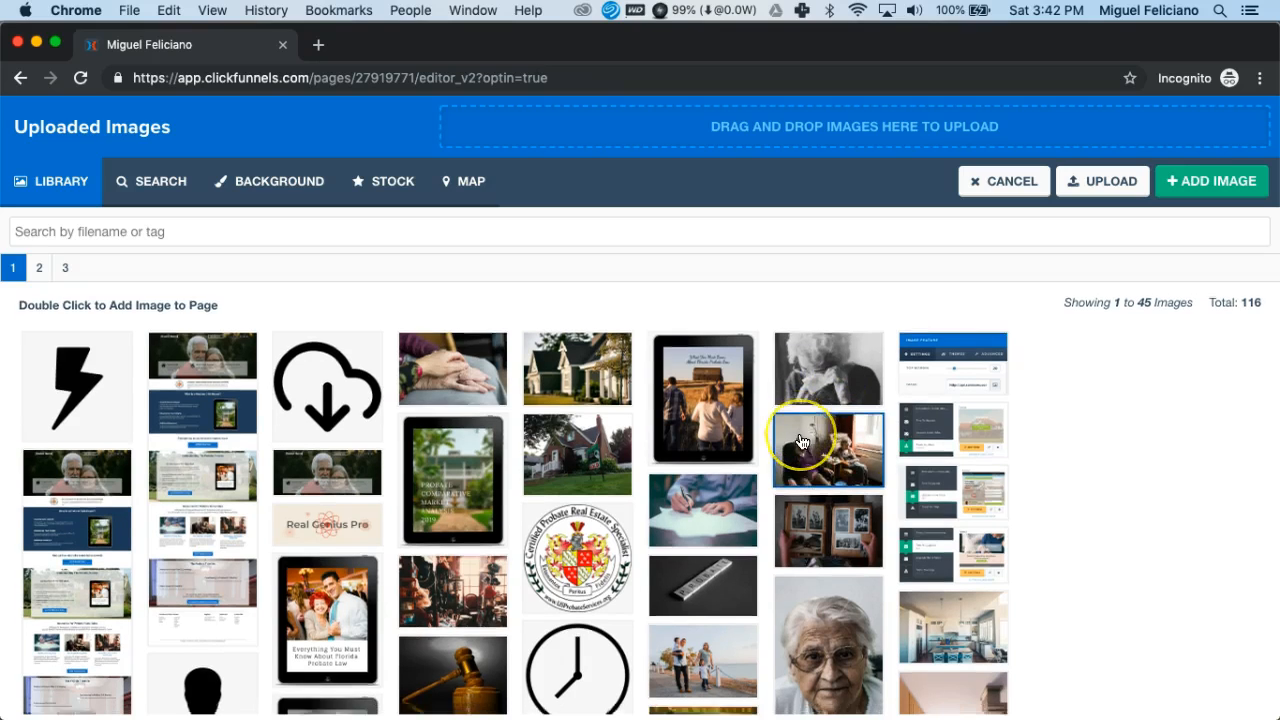
scroll(803, 440, "down", 3)
scroll(803, 441, "down", 2)
scroll(803, 441, "up", 4)
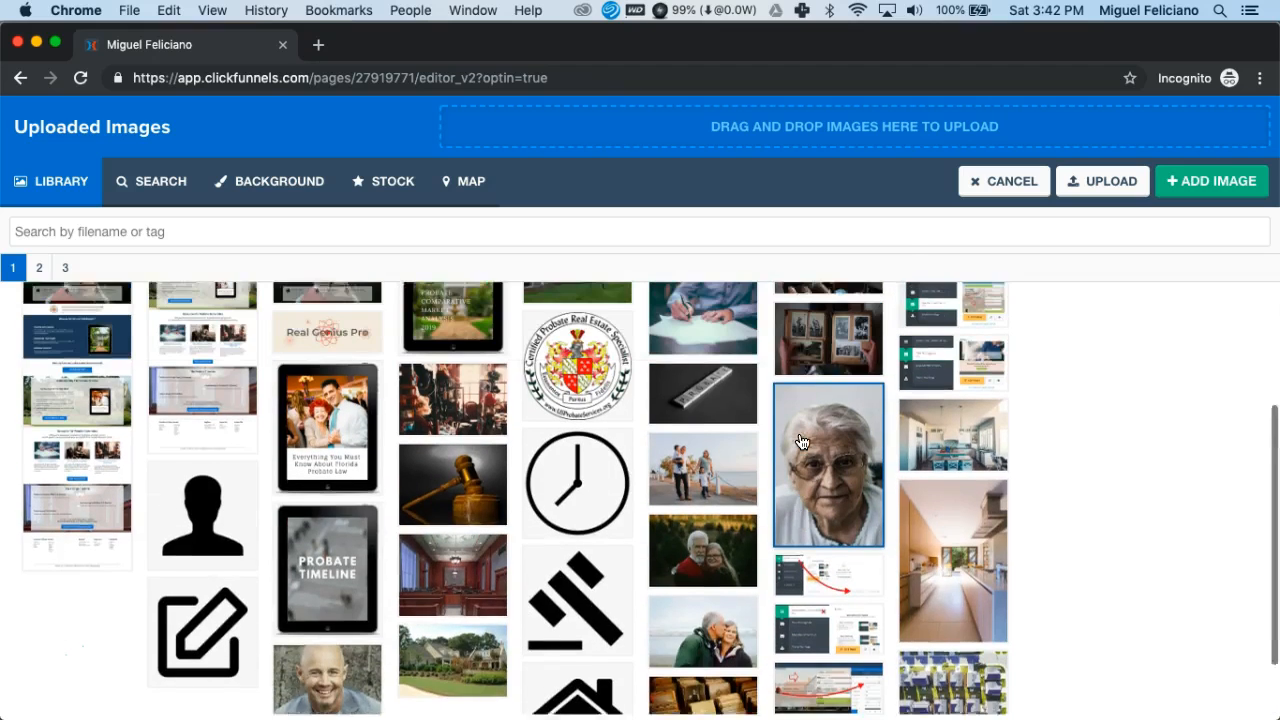
left_click(40, 270)
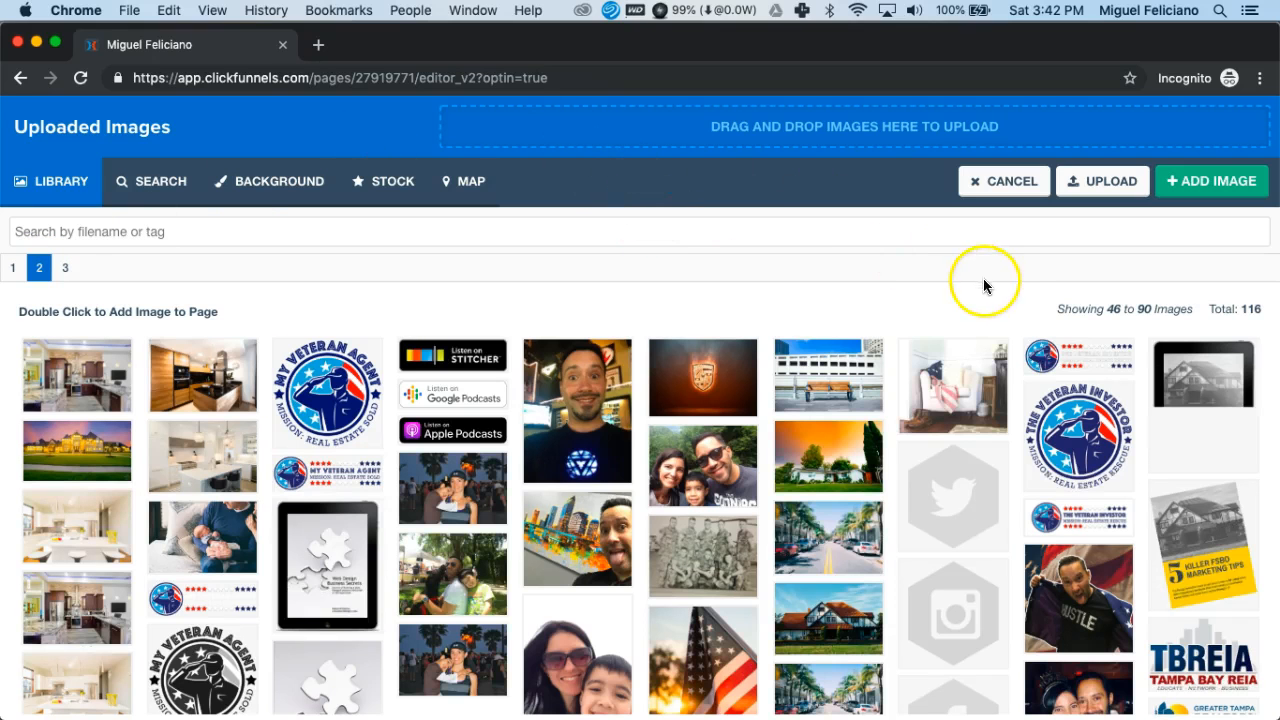
scroll(1013, 350, "down", 1)
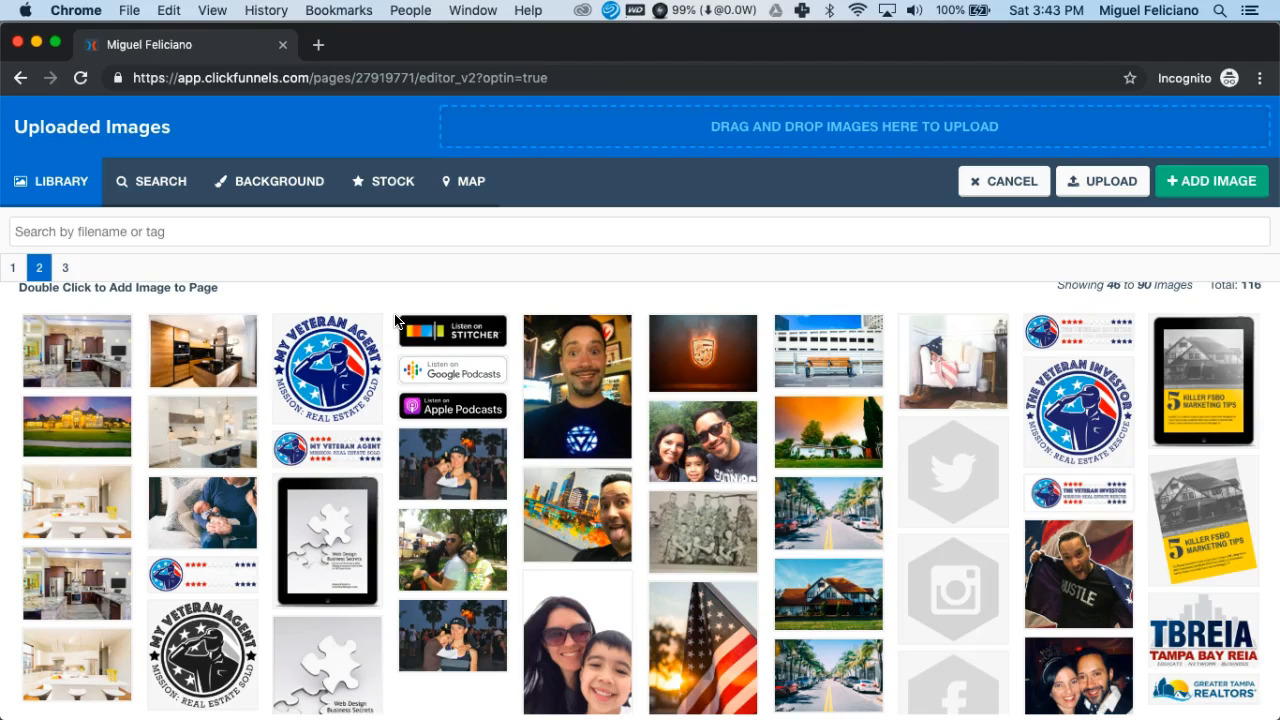
left_click(362, 325)
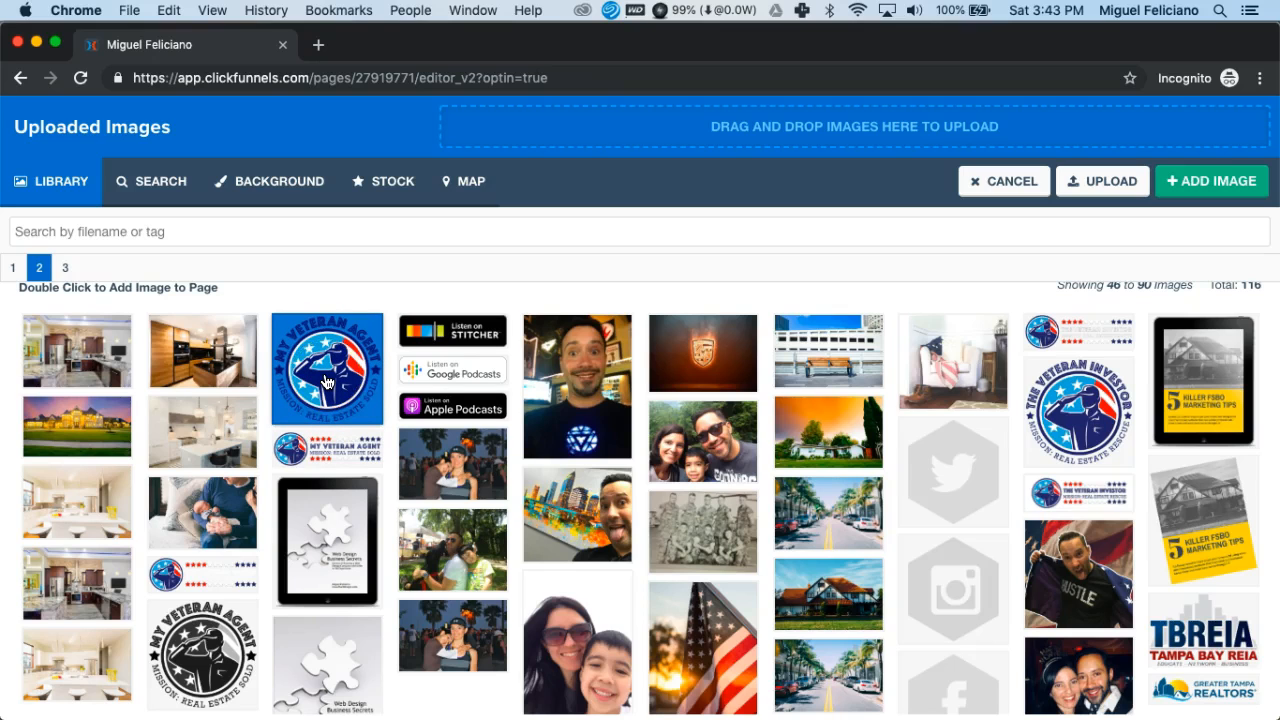
double_click(325, 381)
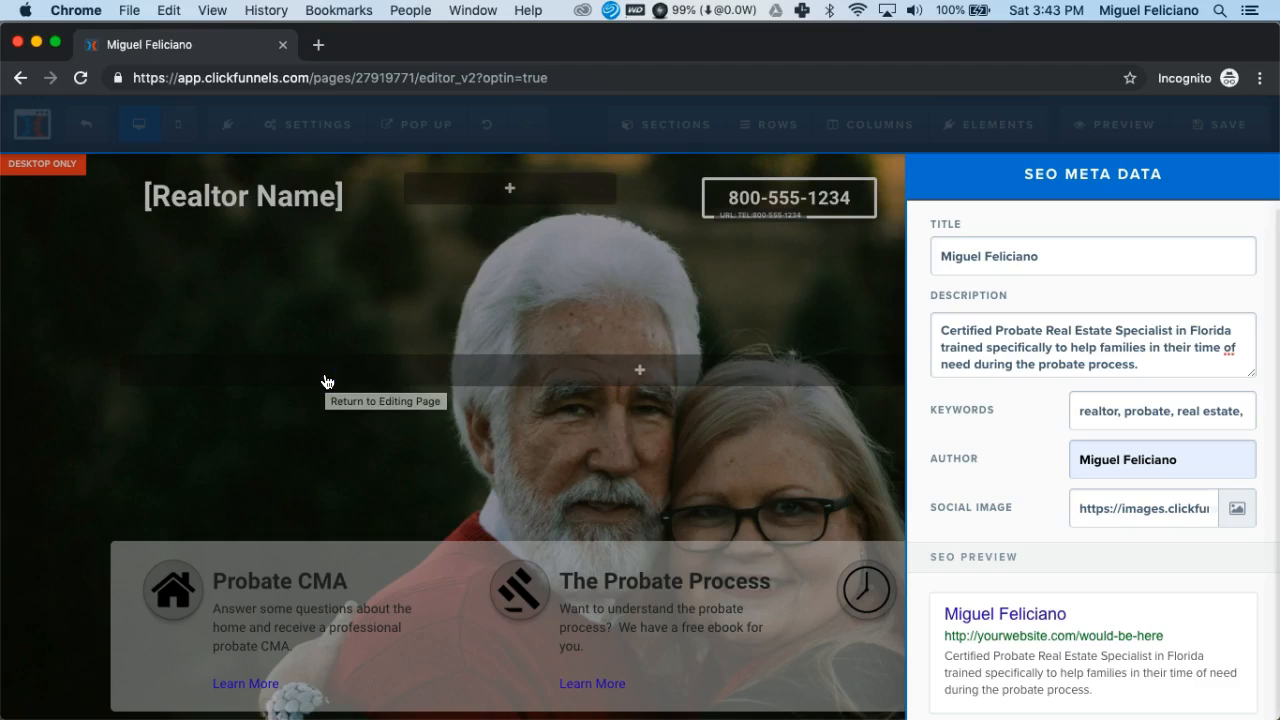
- Check the social image URL and examine how the logo, title, description and author appear in the SEO preview
left_click_drag(1079, 509, 1149, 505)
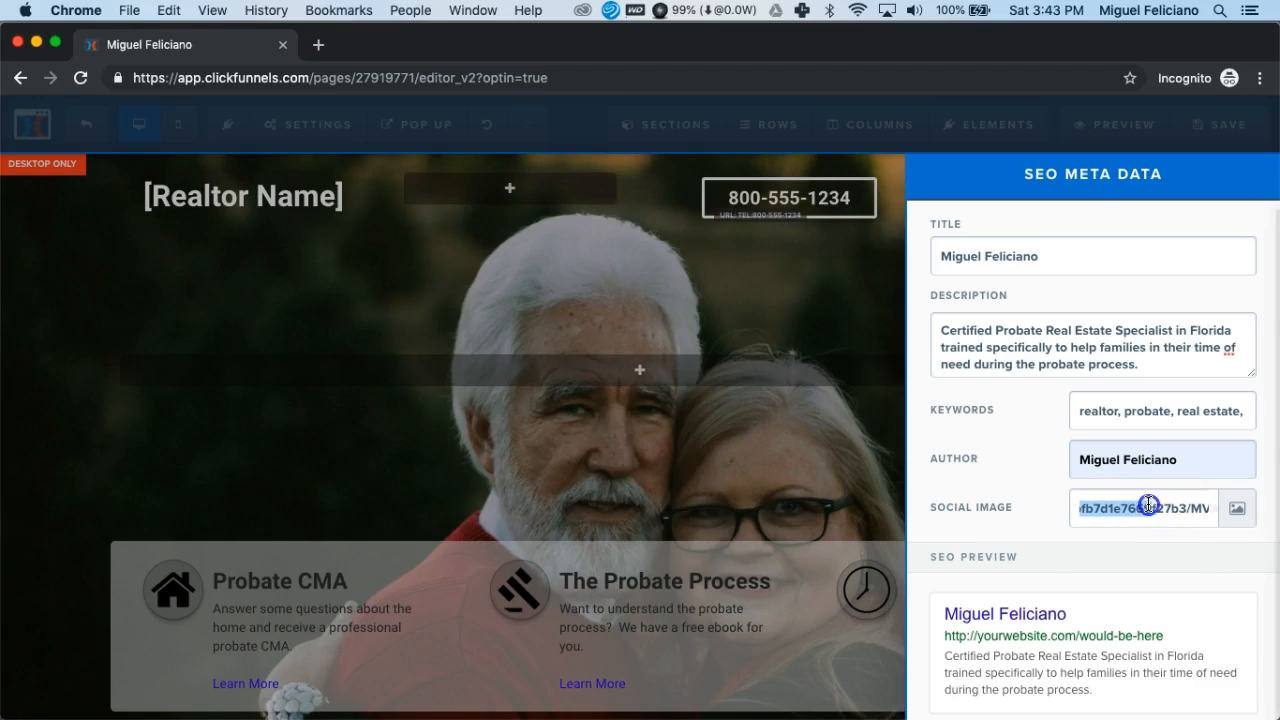
left_click(1047, 516)
scroll(1046, 516, "down", 3)
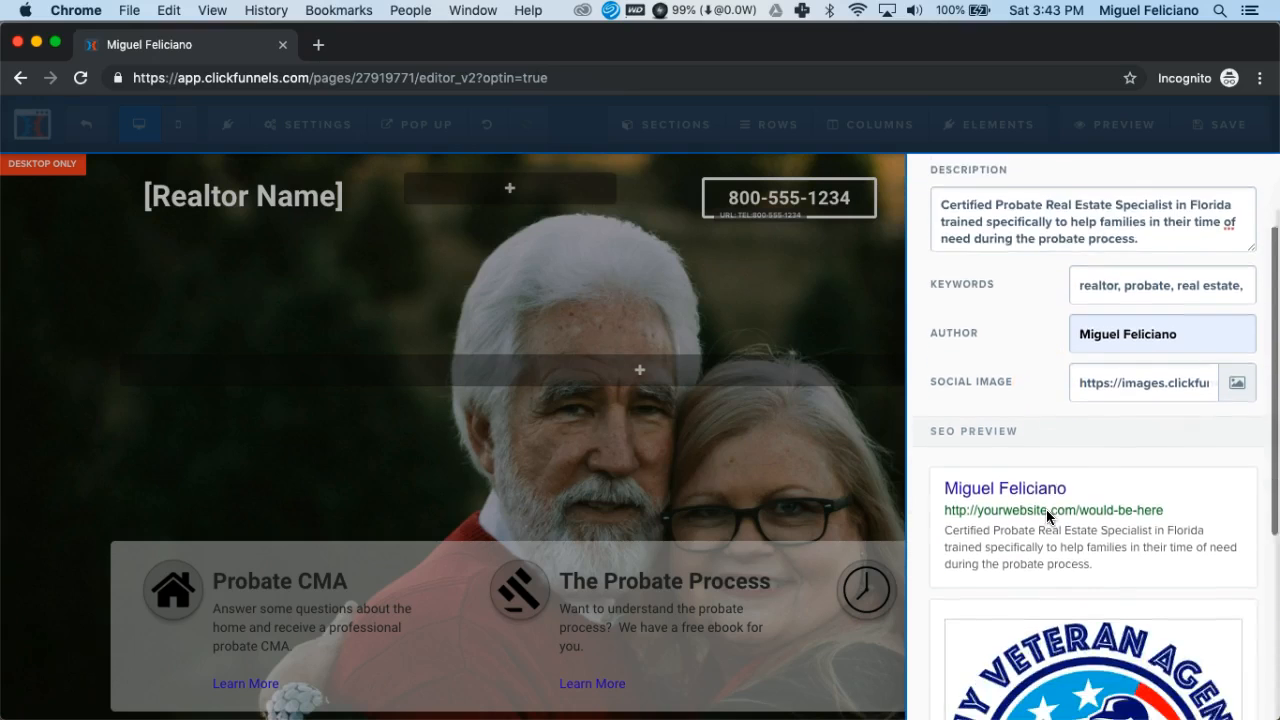
scroll(1046, 516, "down", 3)
scroll(1047, 516, "down", 2)
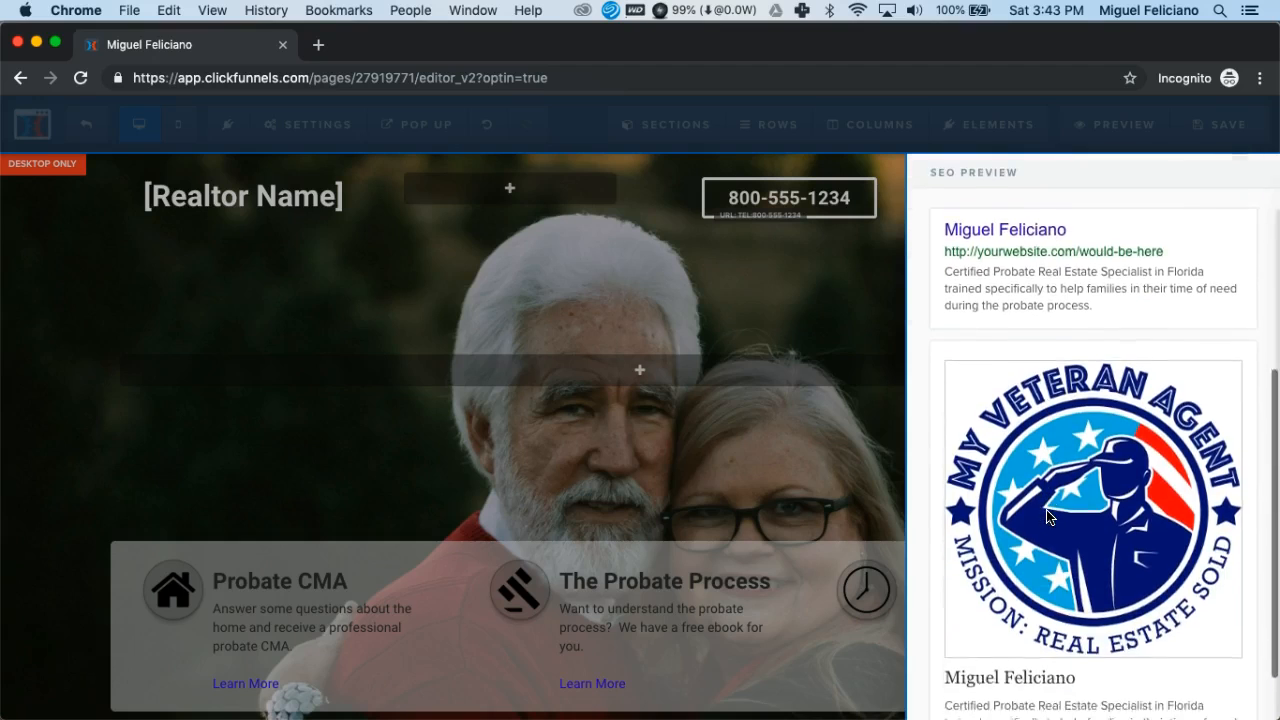
scroll(1047, 516, "down", 1)
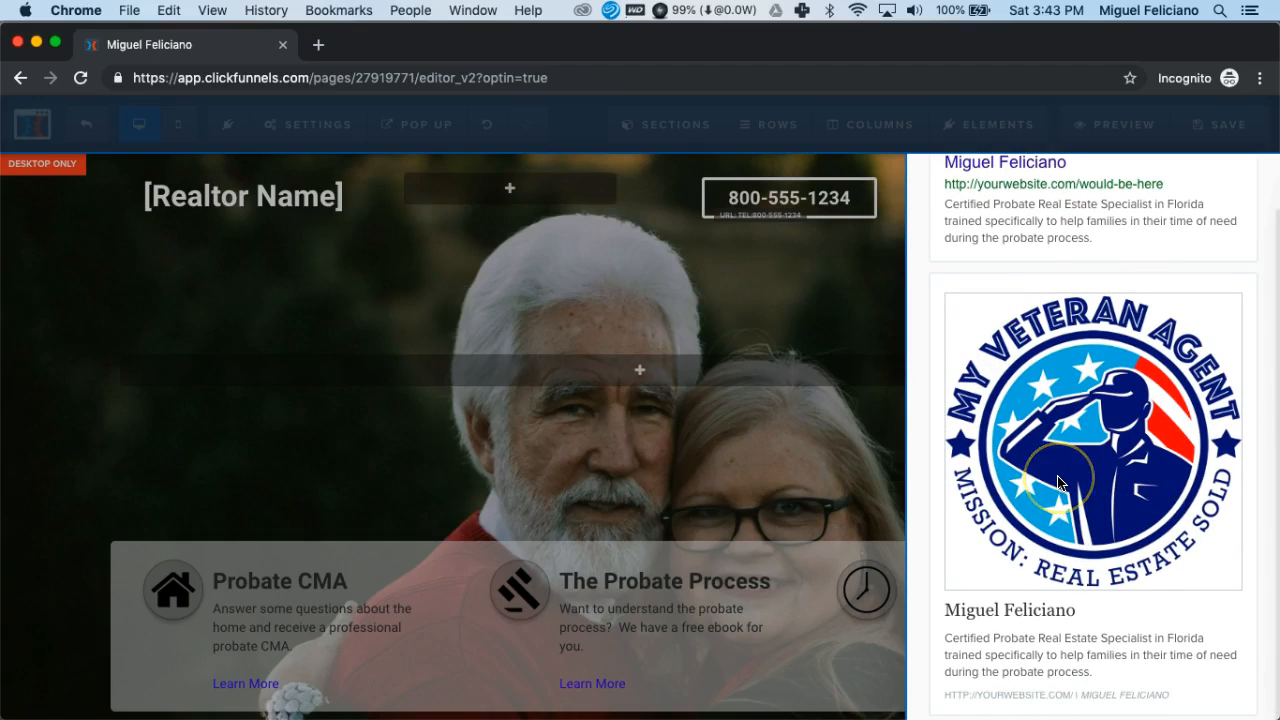
scroll(1059, 482, "up", 5)
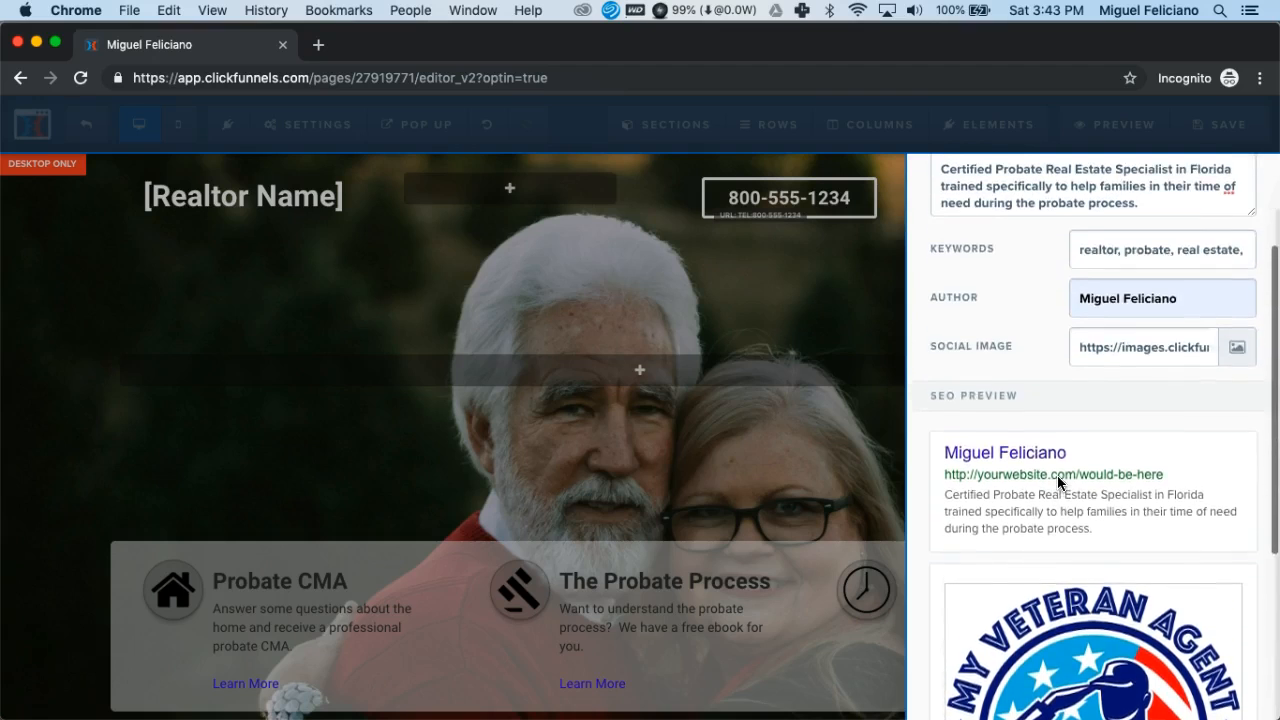
scroll(1057, 482, "up", 3)
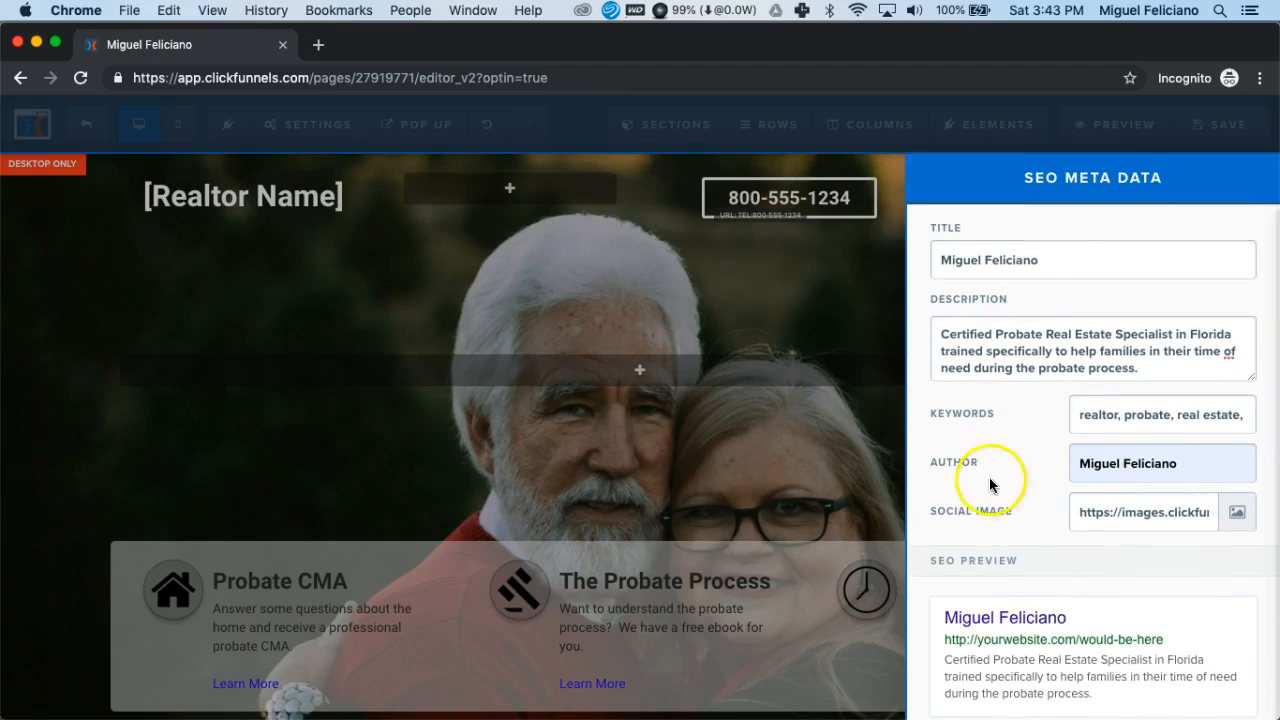
scroll(980, 374, "down", 8)
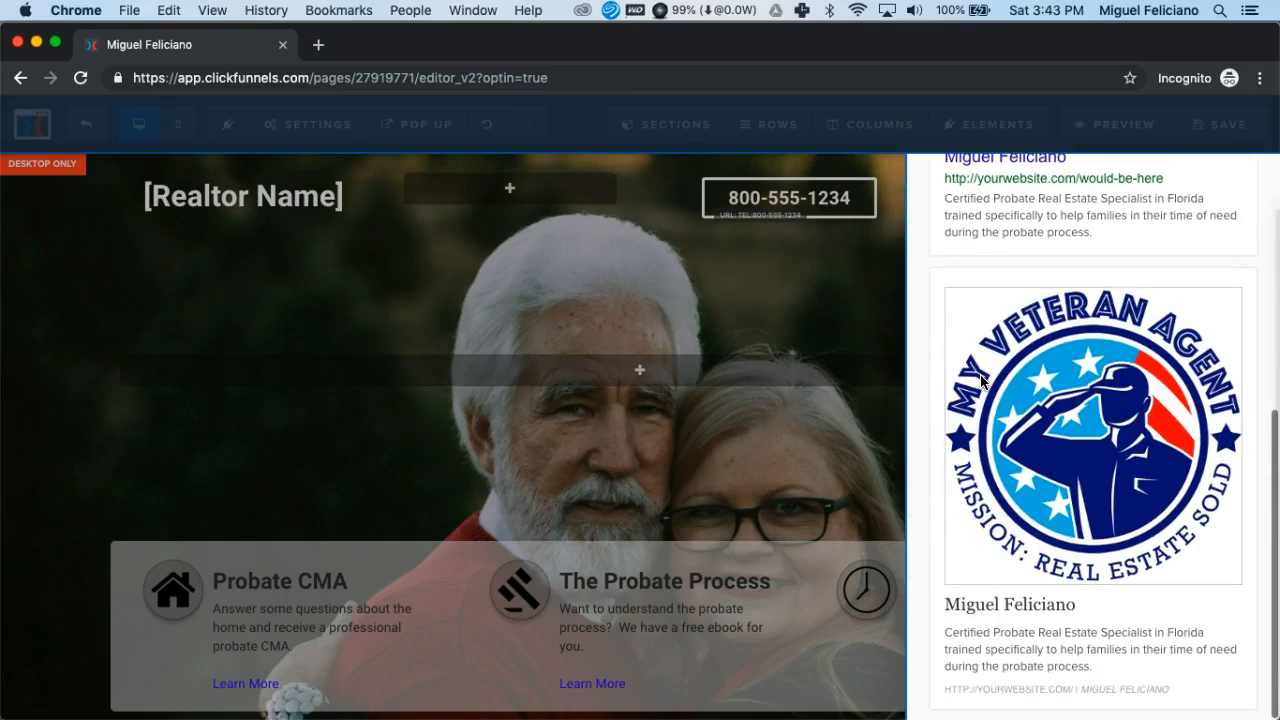
scroll(982, 380, "up", 8)
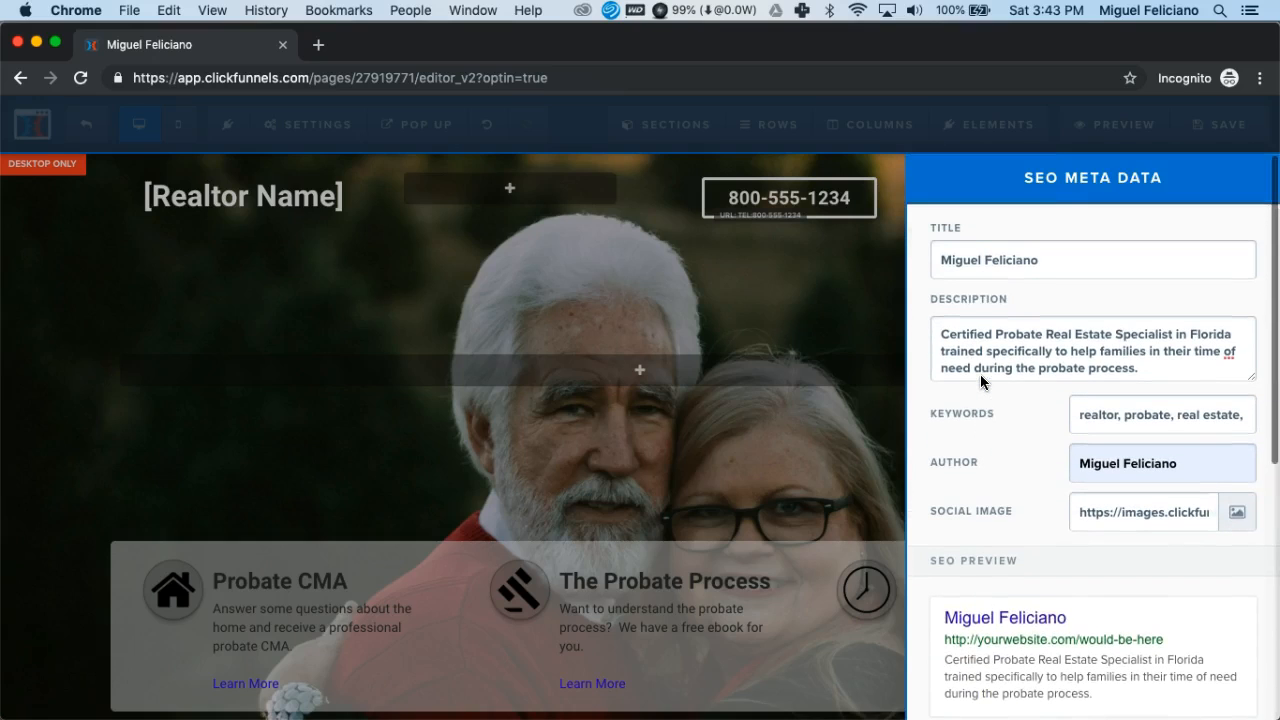
- Close the SEO meta data settings and save the home page
left_click(797, 322)
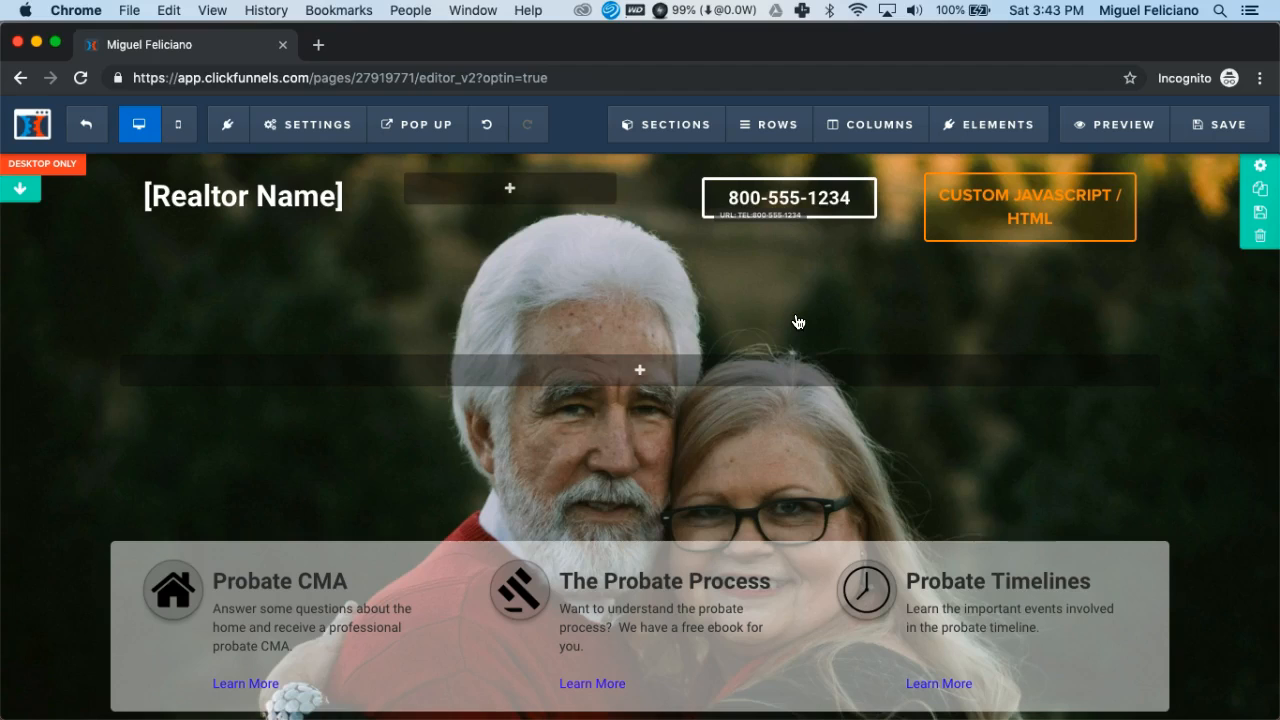
left_click(1224, 131)
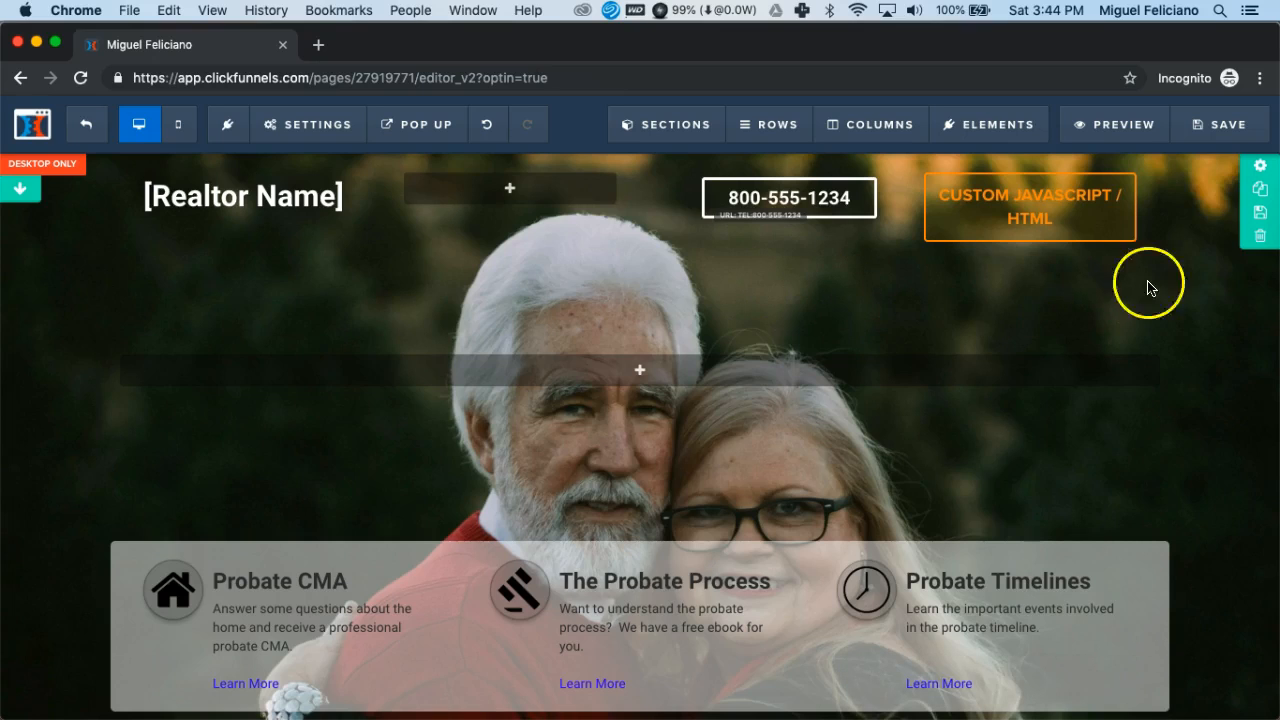
- Open the page's background settings and examine the background image and color options
mouse_move(316, 130)
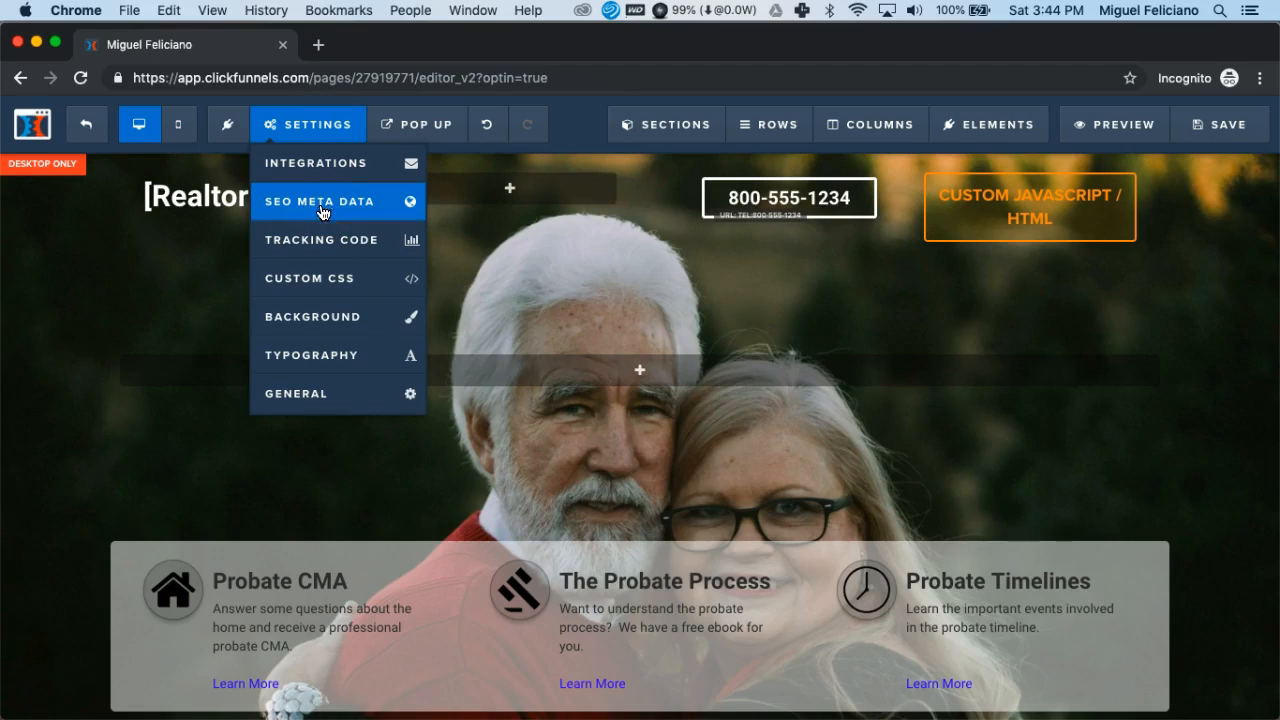
left_click(324, 251)
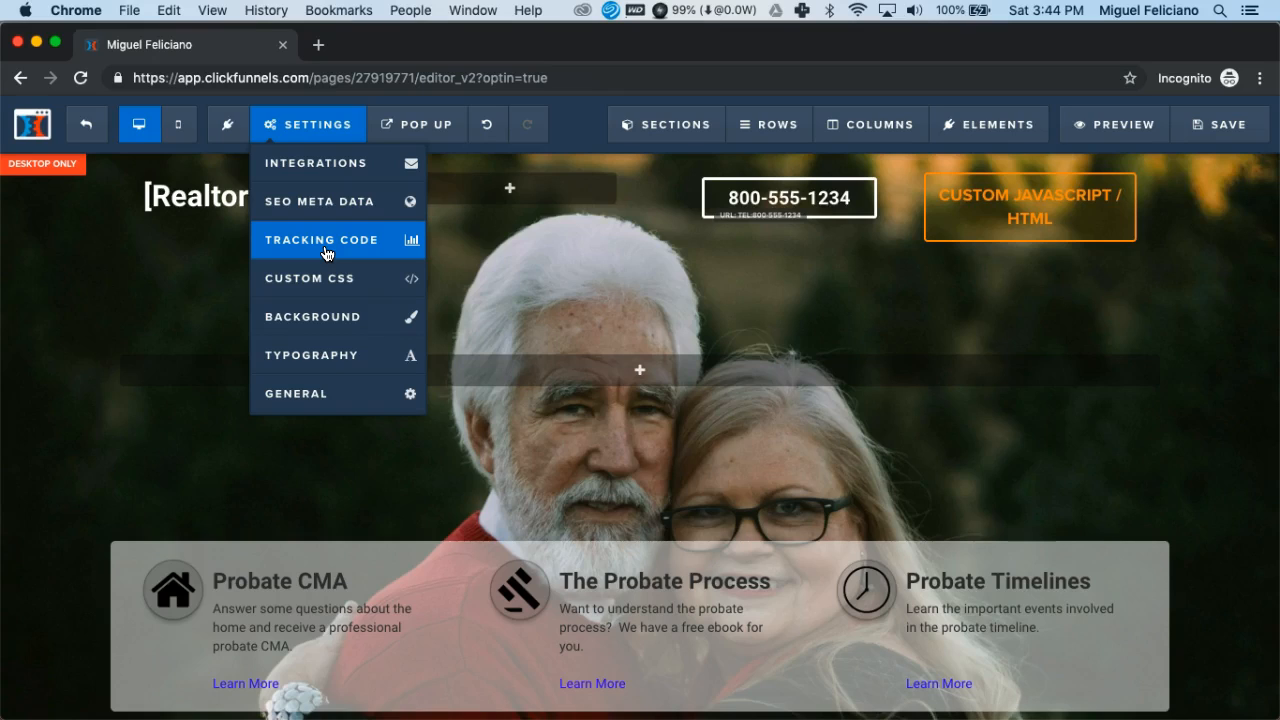
left_click(323, 276)
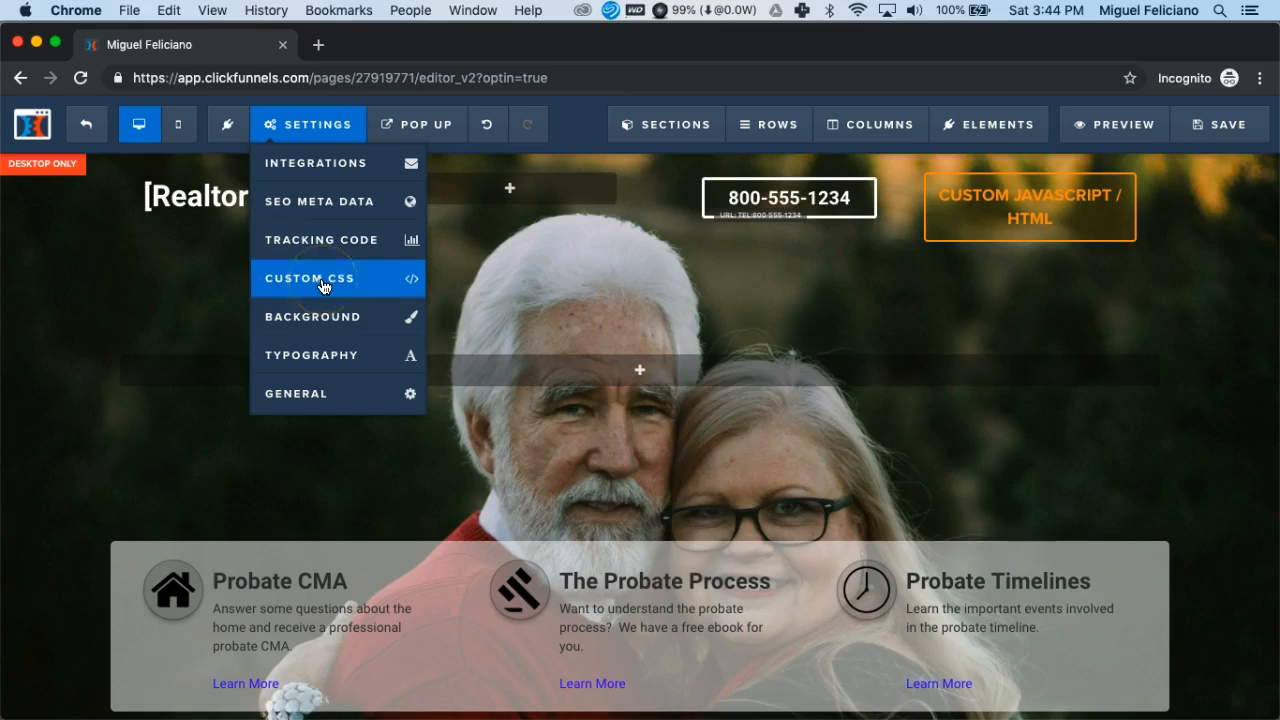
left_click(321, 318)
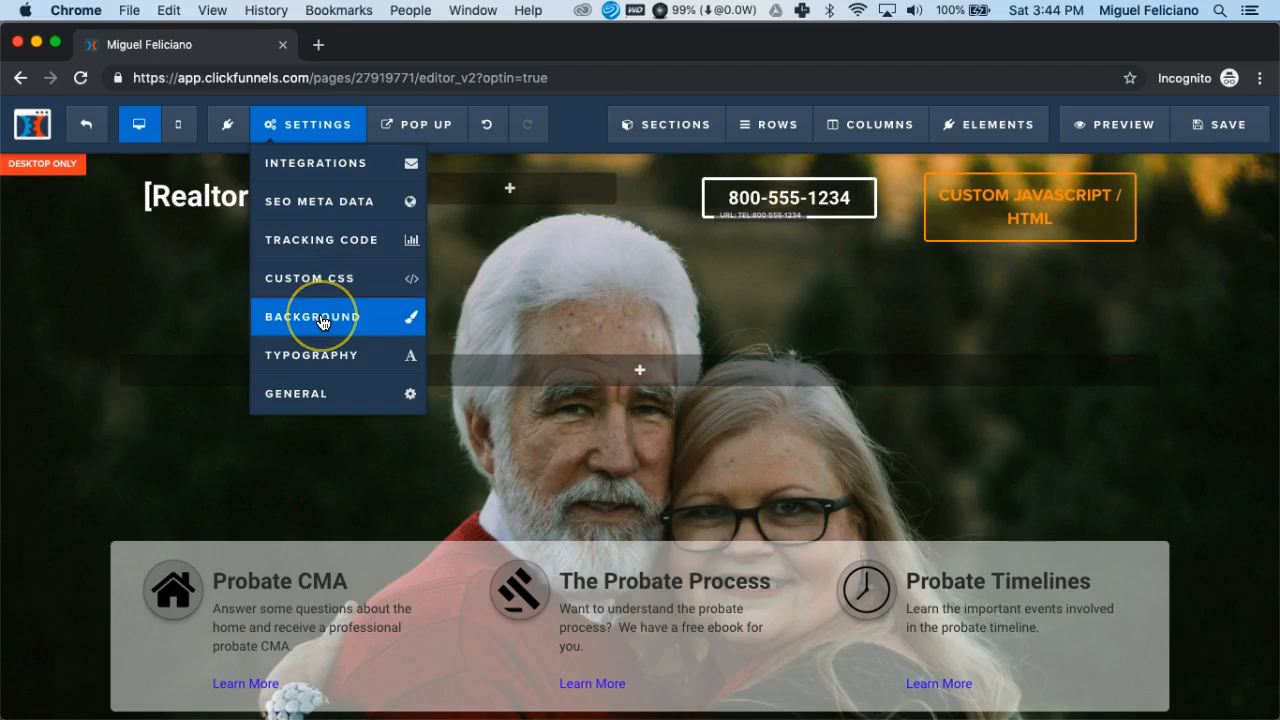
left_click(321, 318)
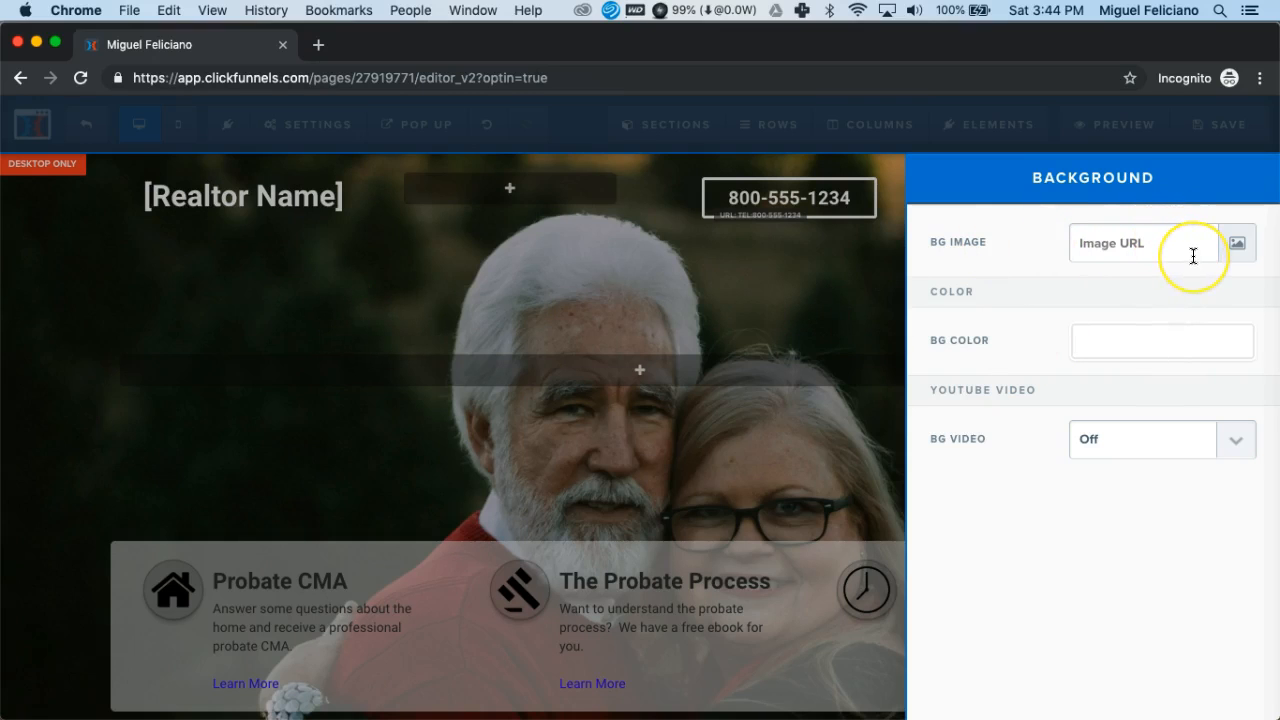
left_click(1120, 346)
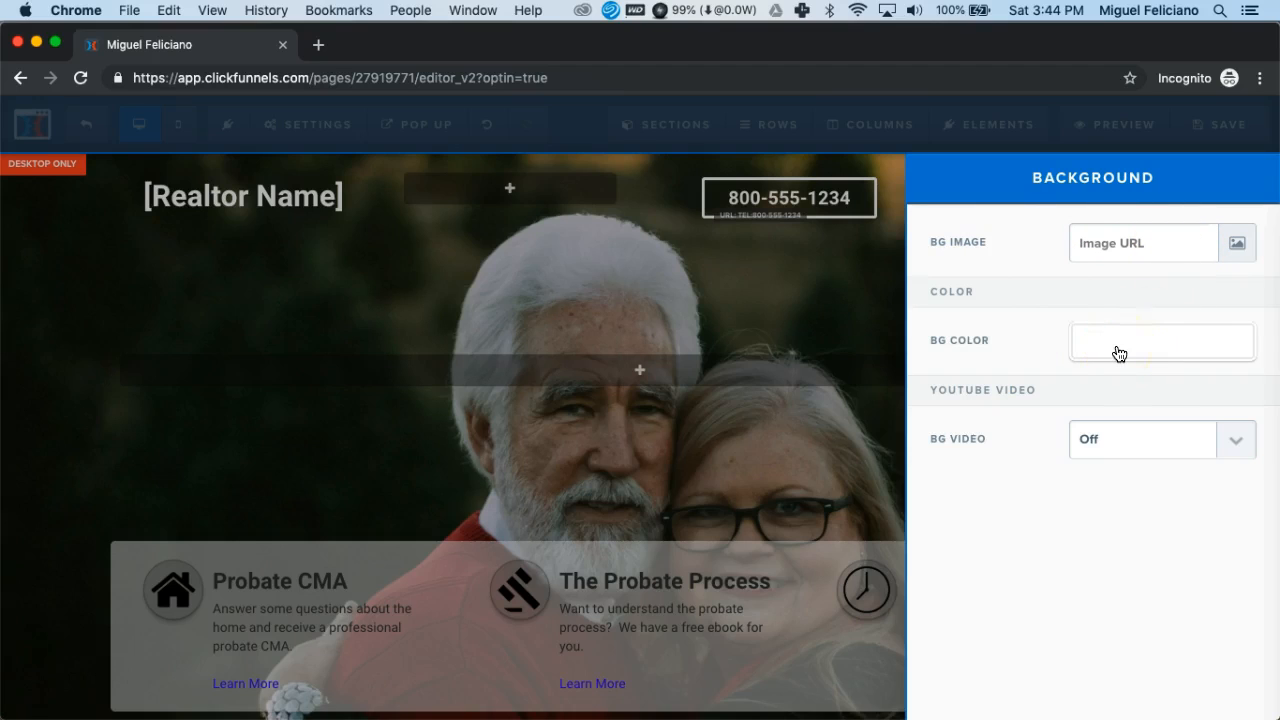
- Set the YouTube background video to On and review its URL, thumbnail, volume, timing and end action options
left_click(1154, 440)
left_click(1153, 459)
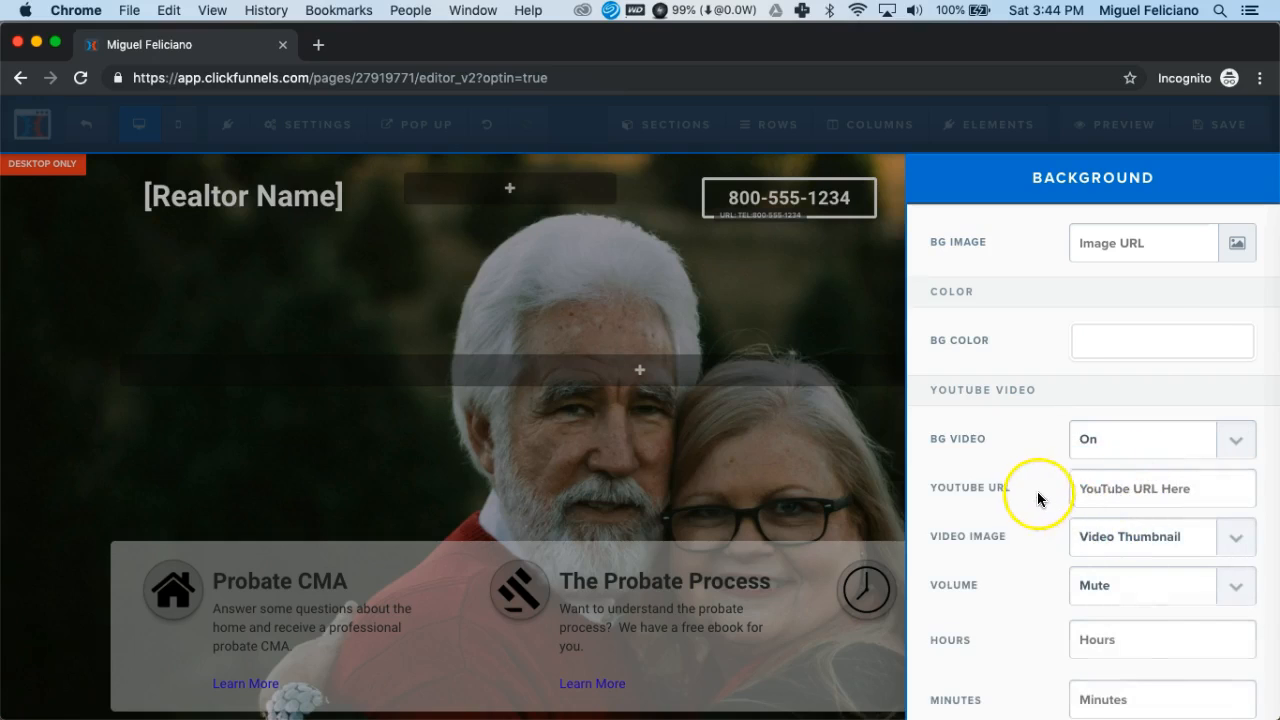
left_click(1080, 488)
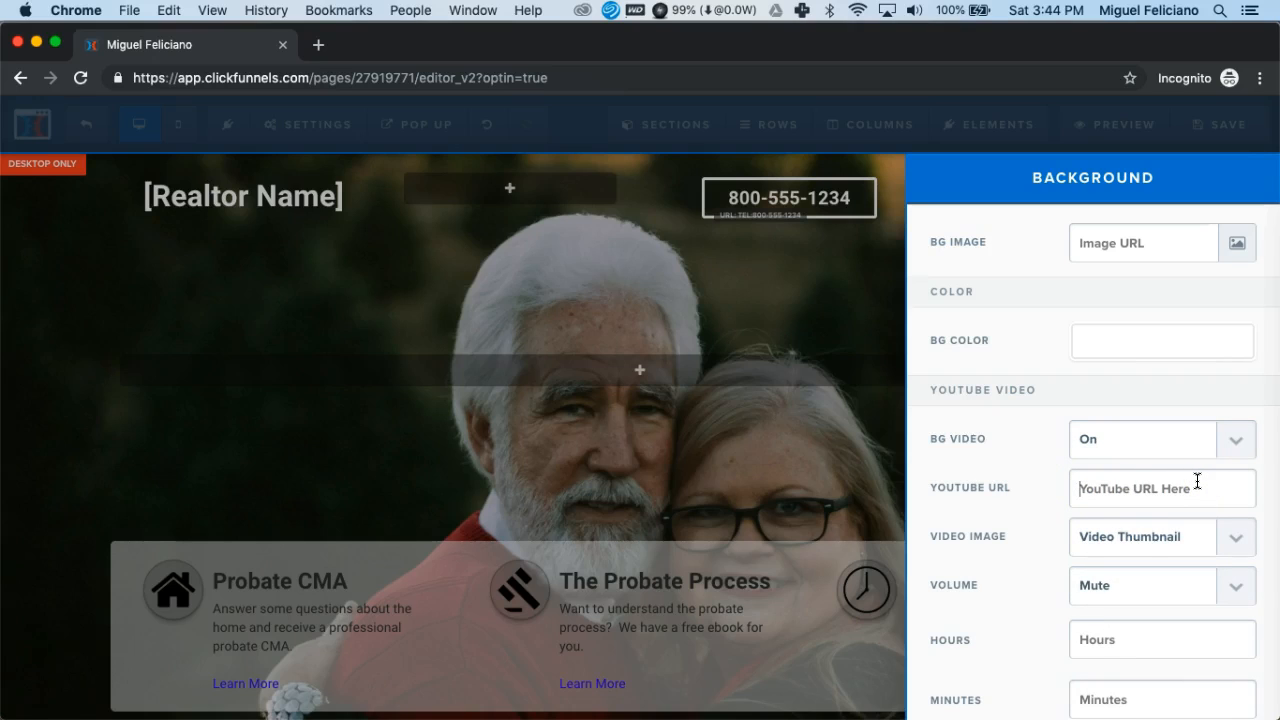
scroll(1020, 542, "down", 3)
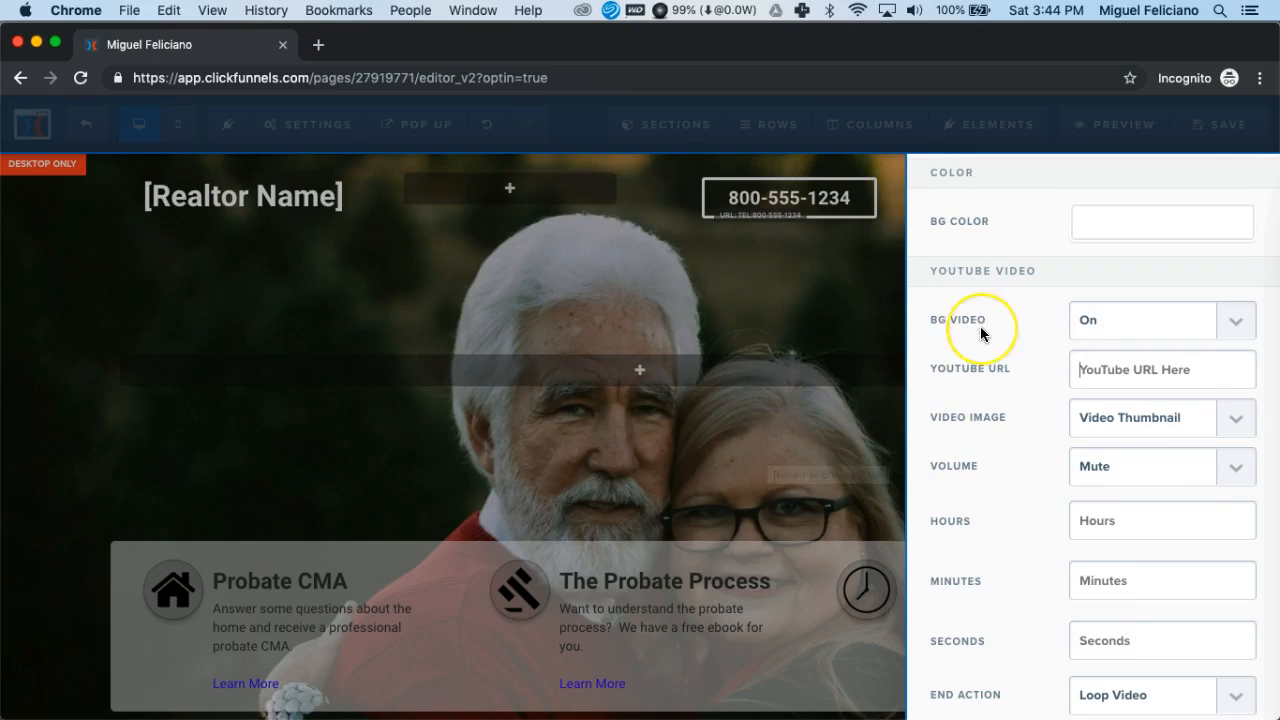
scroll(980, 330, "up", 3)
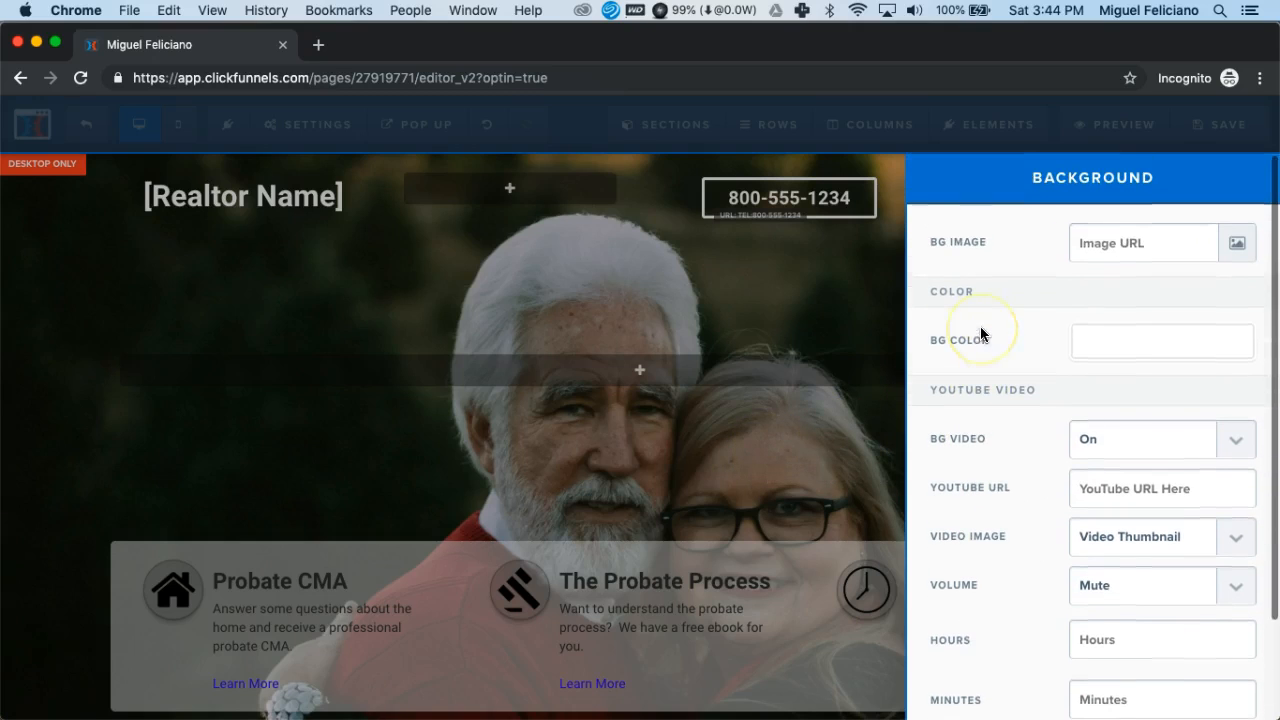
- Set the background video back to Off and close the background settings
left_click(1168, 447)
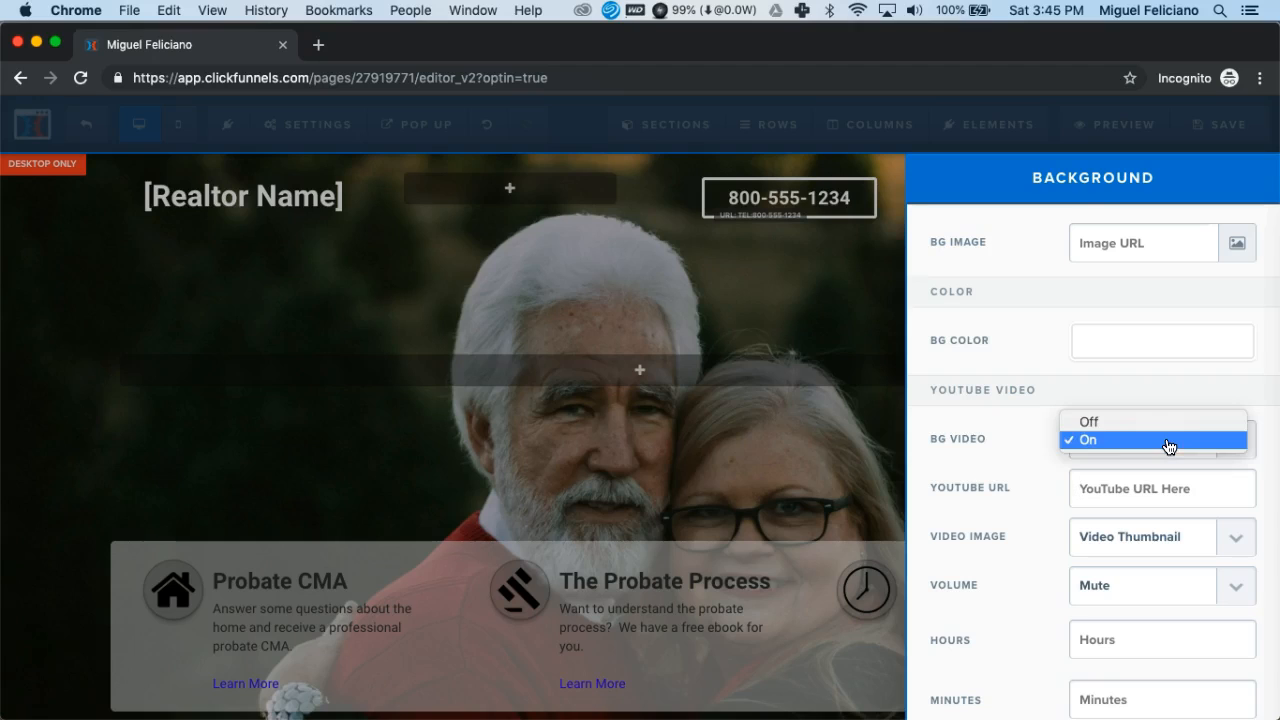
left_click(1166, 428)
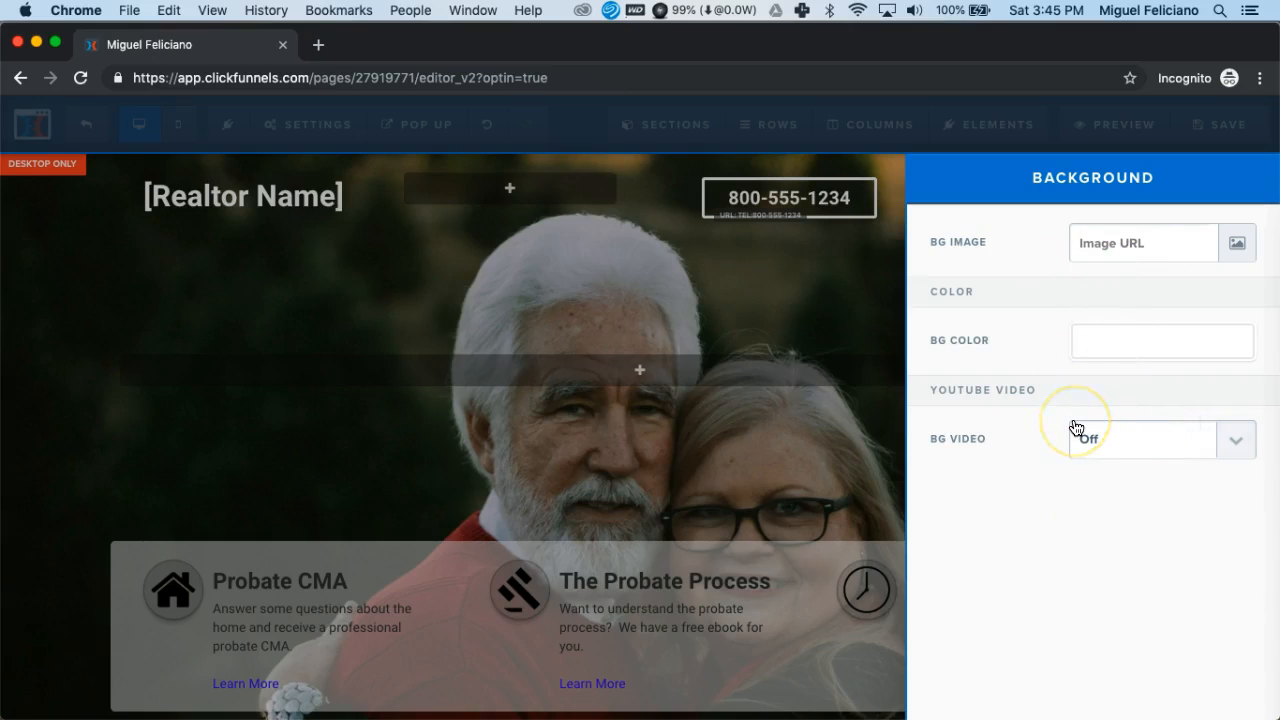
left_click(740, 330)
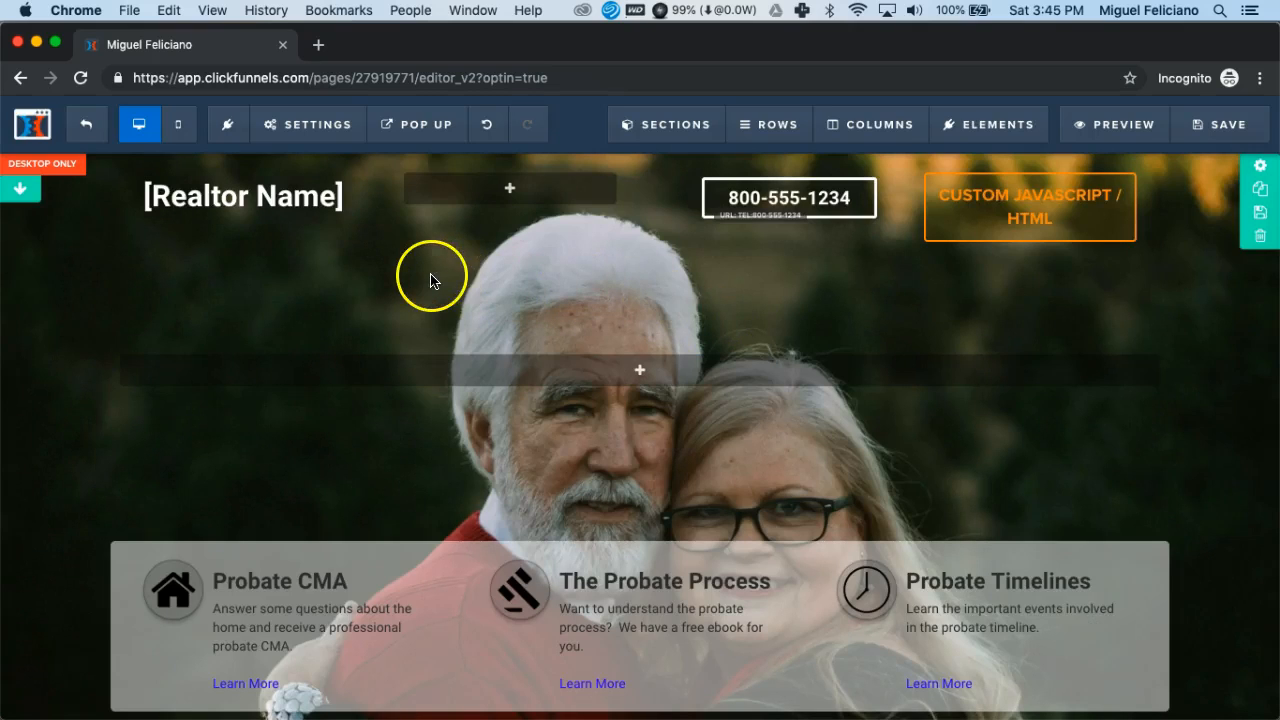
- Review the page's typography fonts, text and link colors, and font themes, and close the typography settings
mouse_move(331, 126)
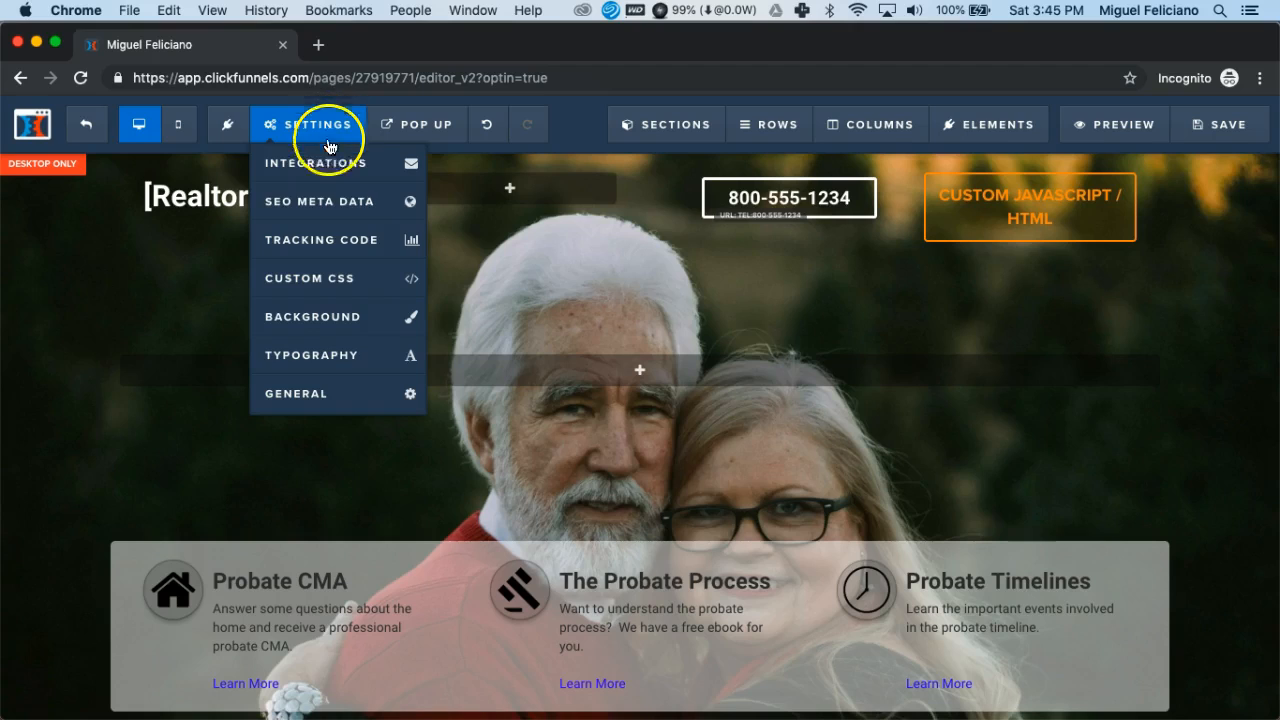
left_click(336, 364)
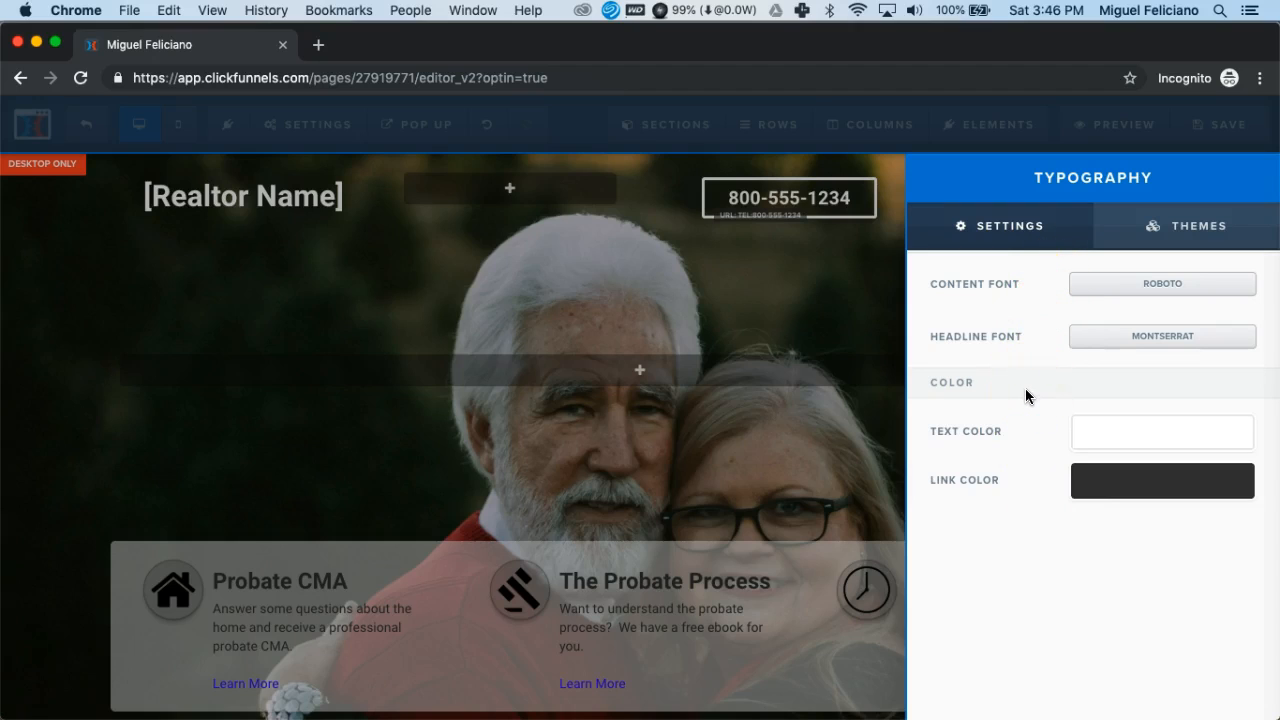
left_click(1186, 232)
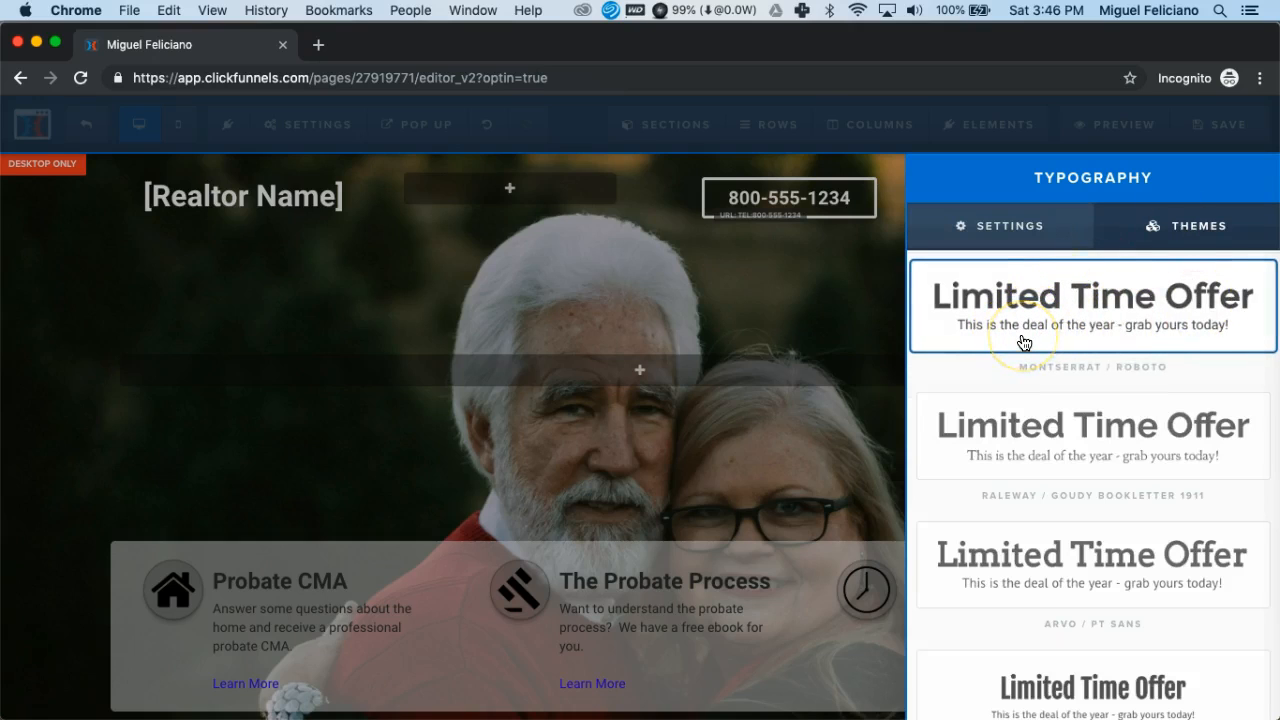
left_click(1085, 325)
left_click(1003, 234)
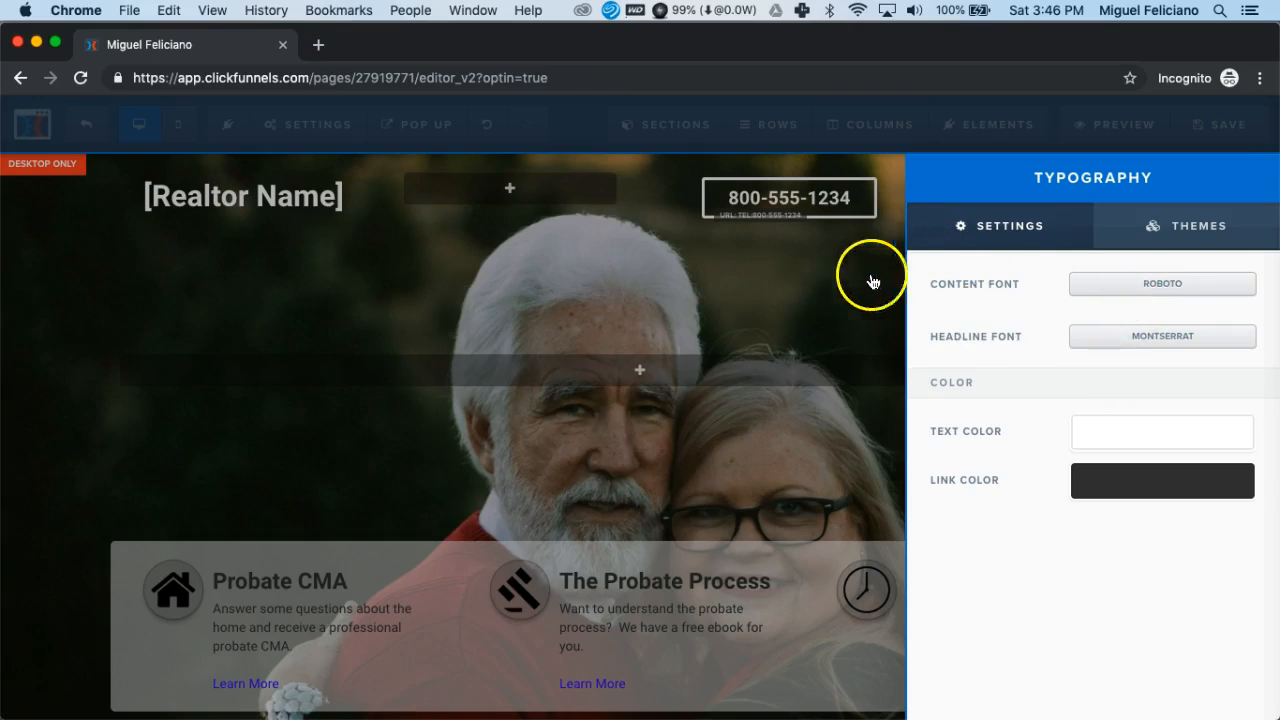
left_click(777, 302)
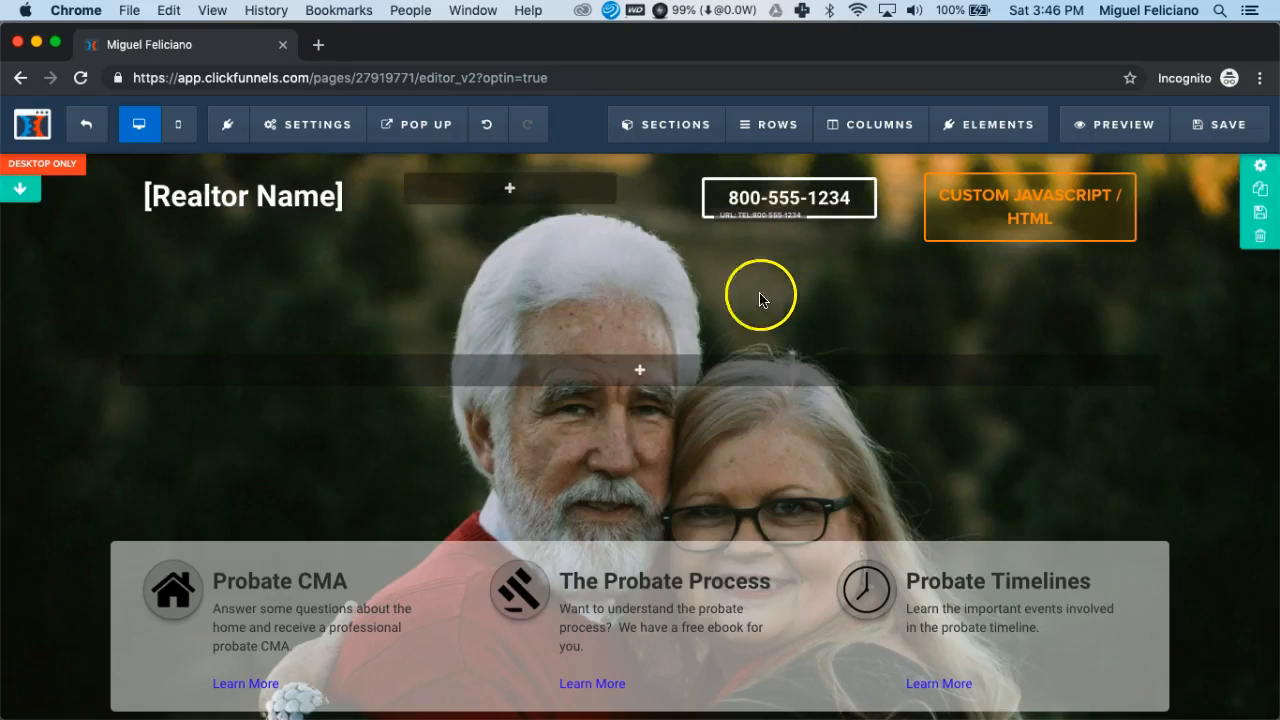
- Review the page's general settings for submit destination, digital asset, affiliate badge and search engines, and close them
left_click(334, 131)
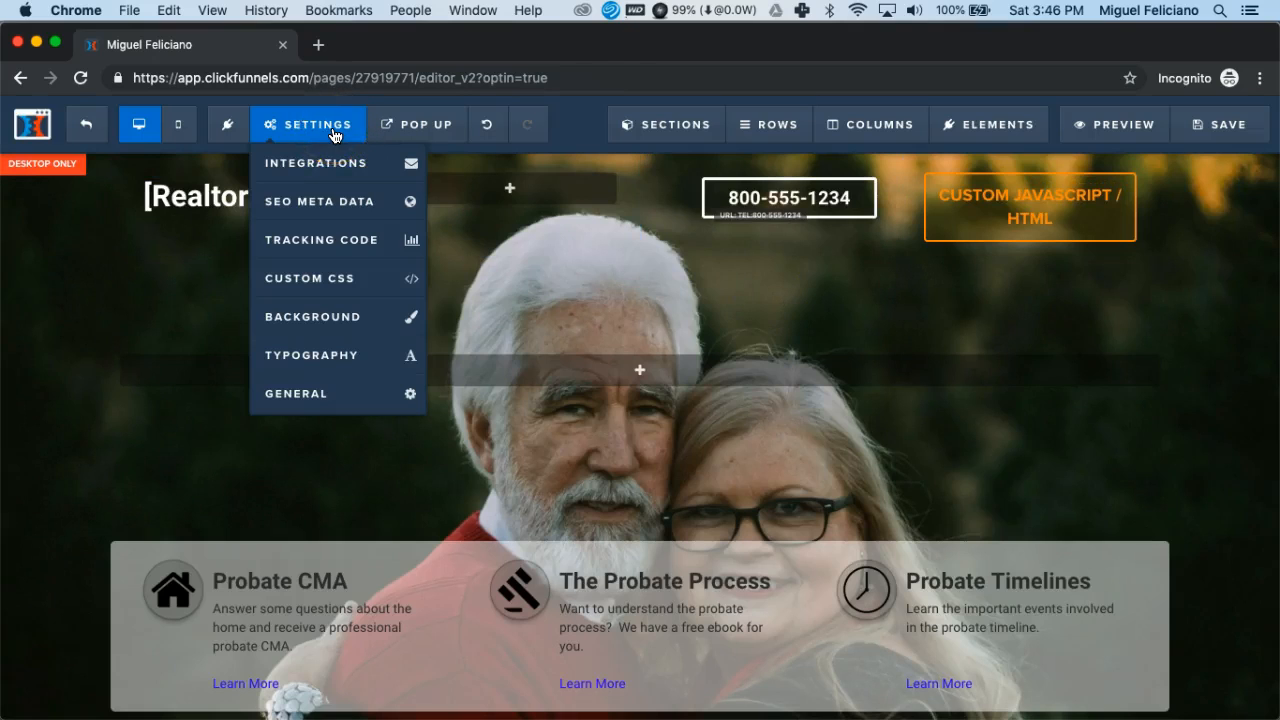
left_click(303, 396)
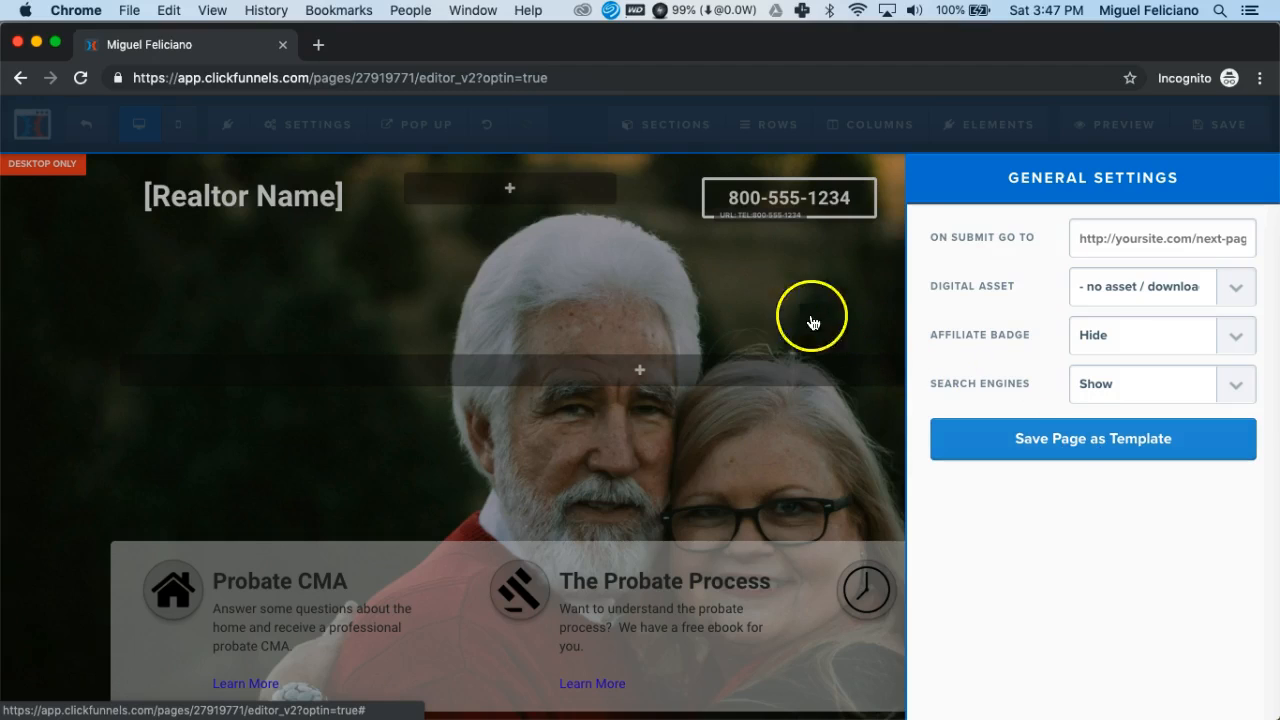
left_click(767, 309)
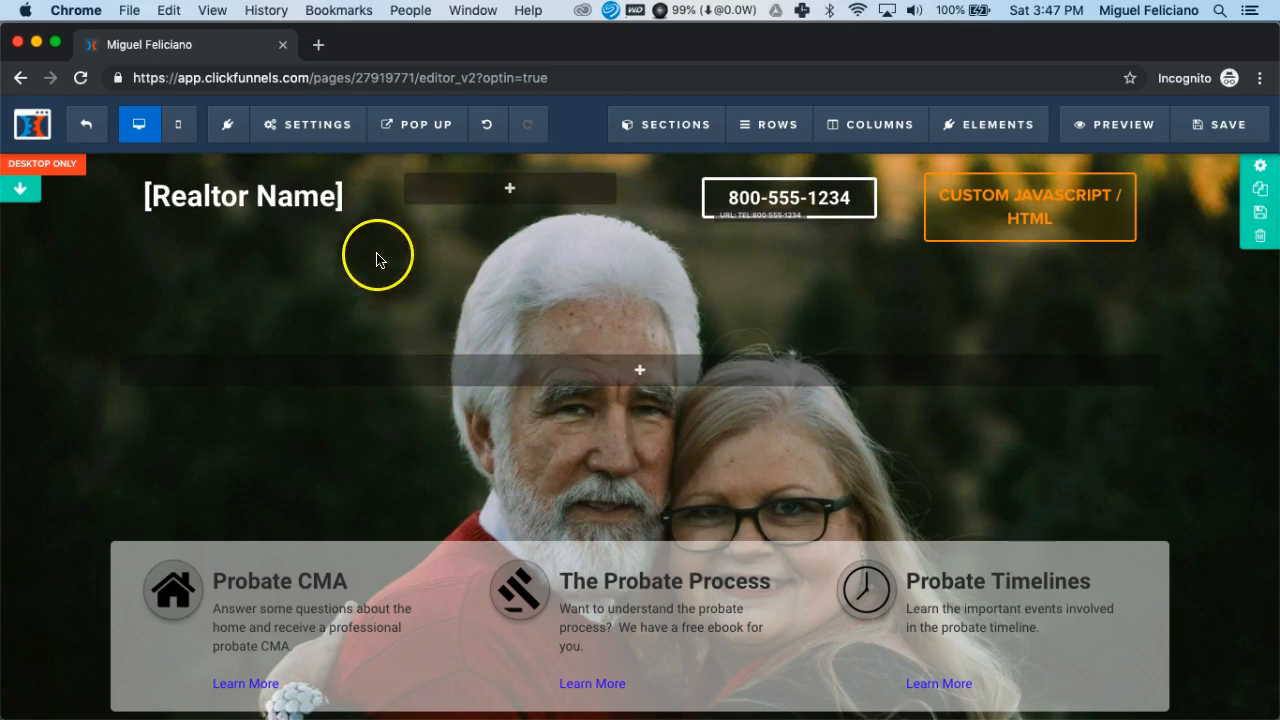
- Examine the editor's pop-up, undo and redo, section, row, column and element options
mouse_move(410, 128)
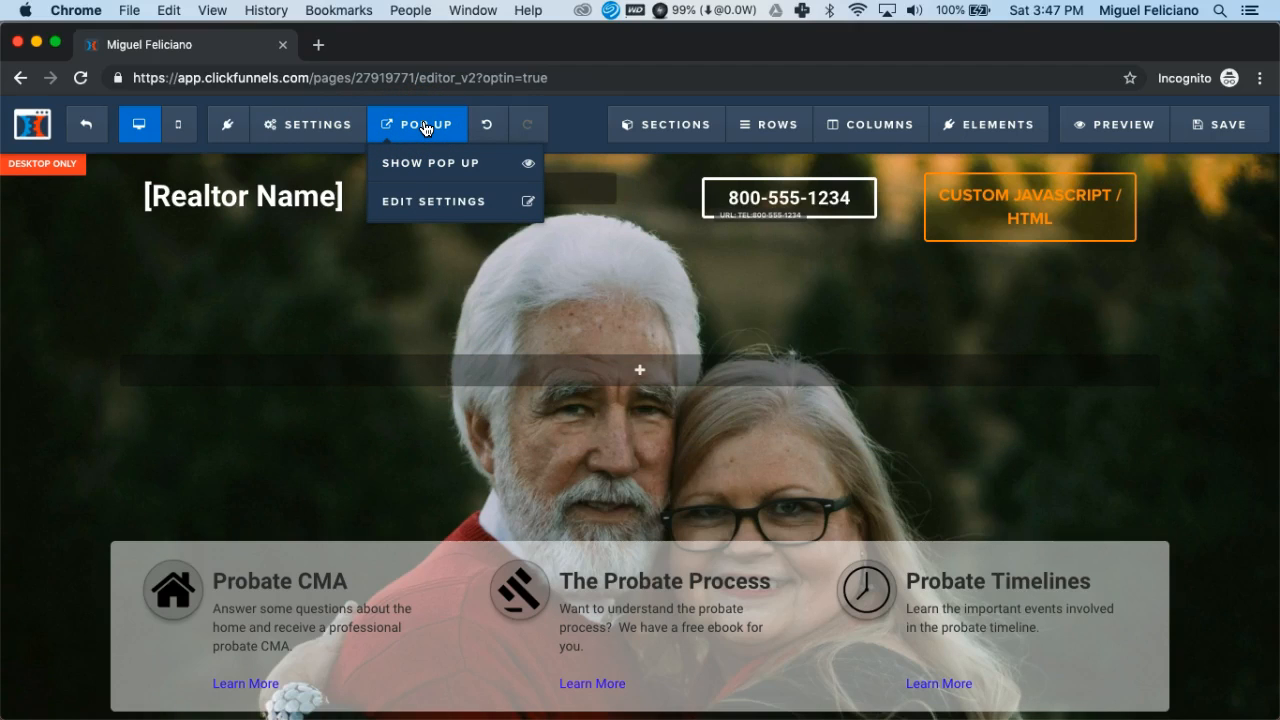
left_click(424, 128)
left_click(489, 127)
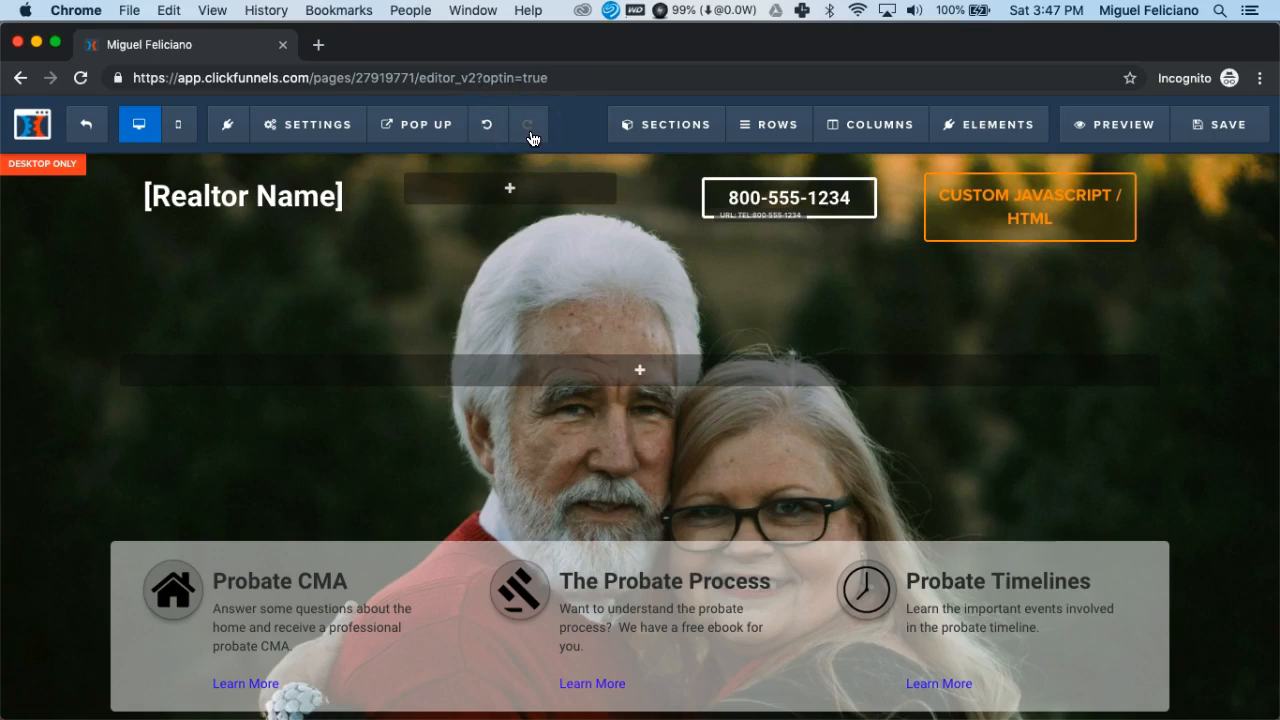
left_click(489, 128)
left_click(505, 132)
mouse_move(623, 134)
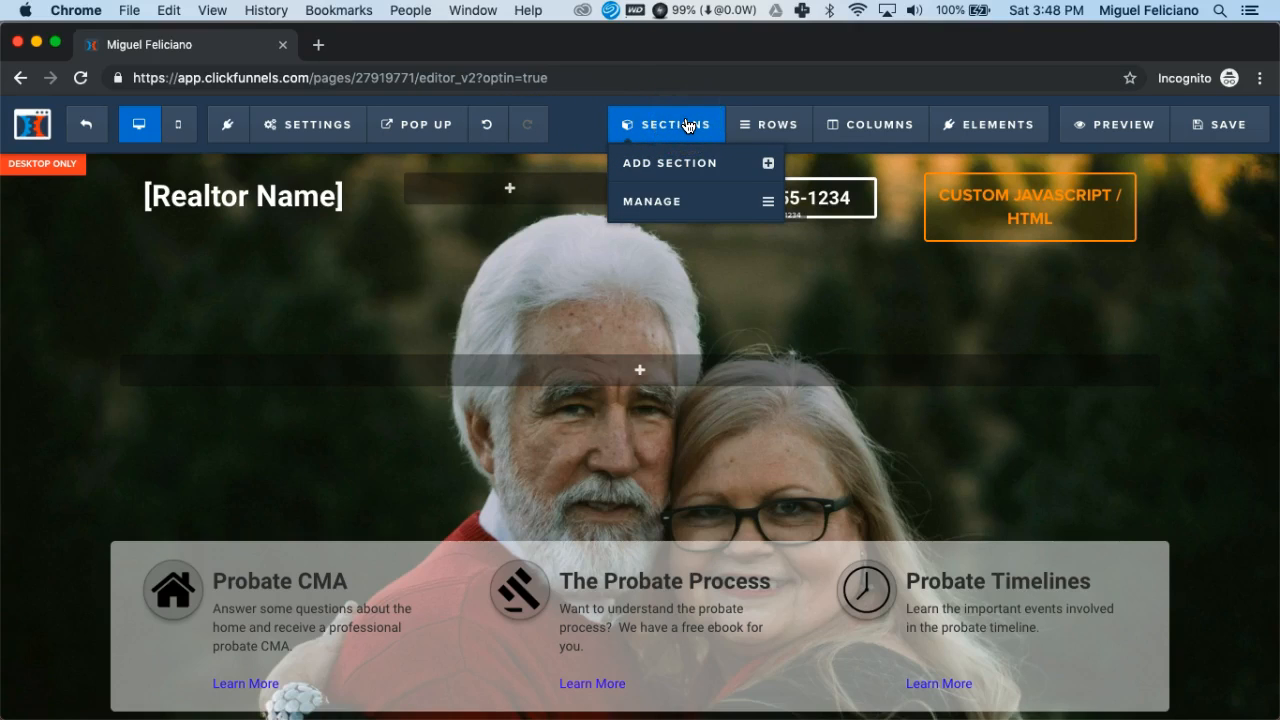
left_click(764, 124)
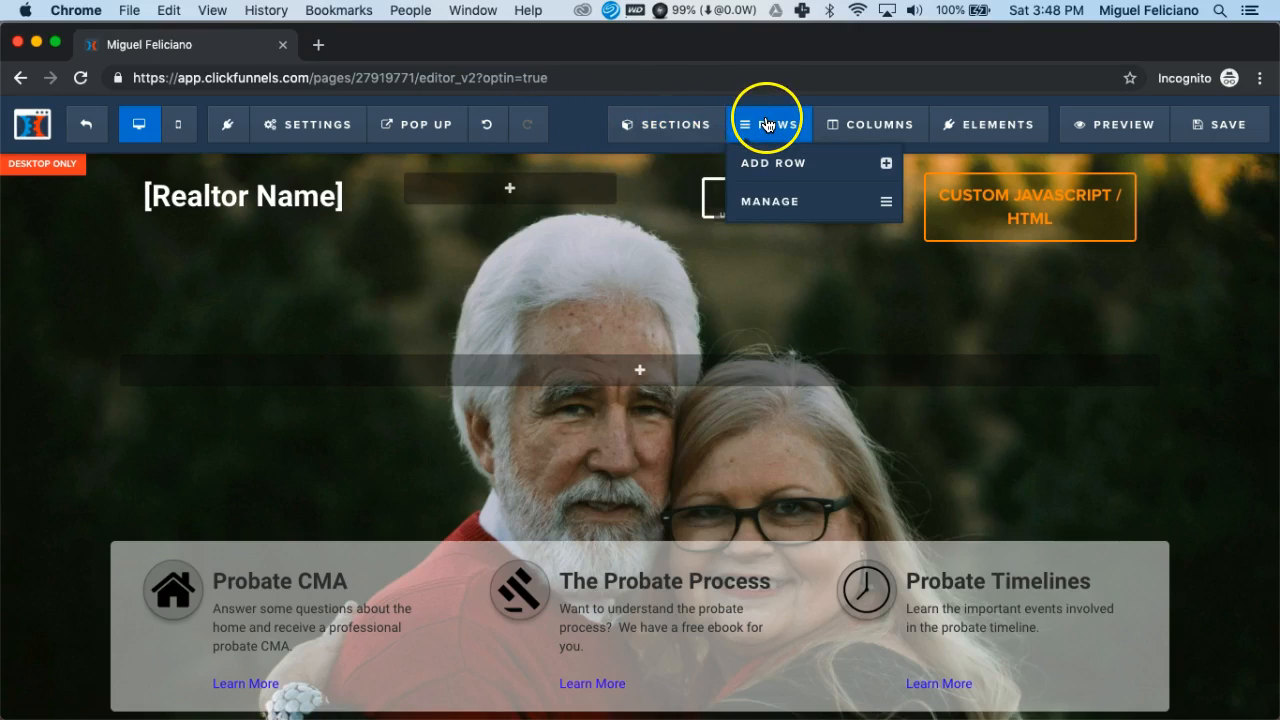
left_click(852, 125)
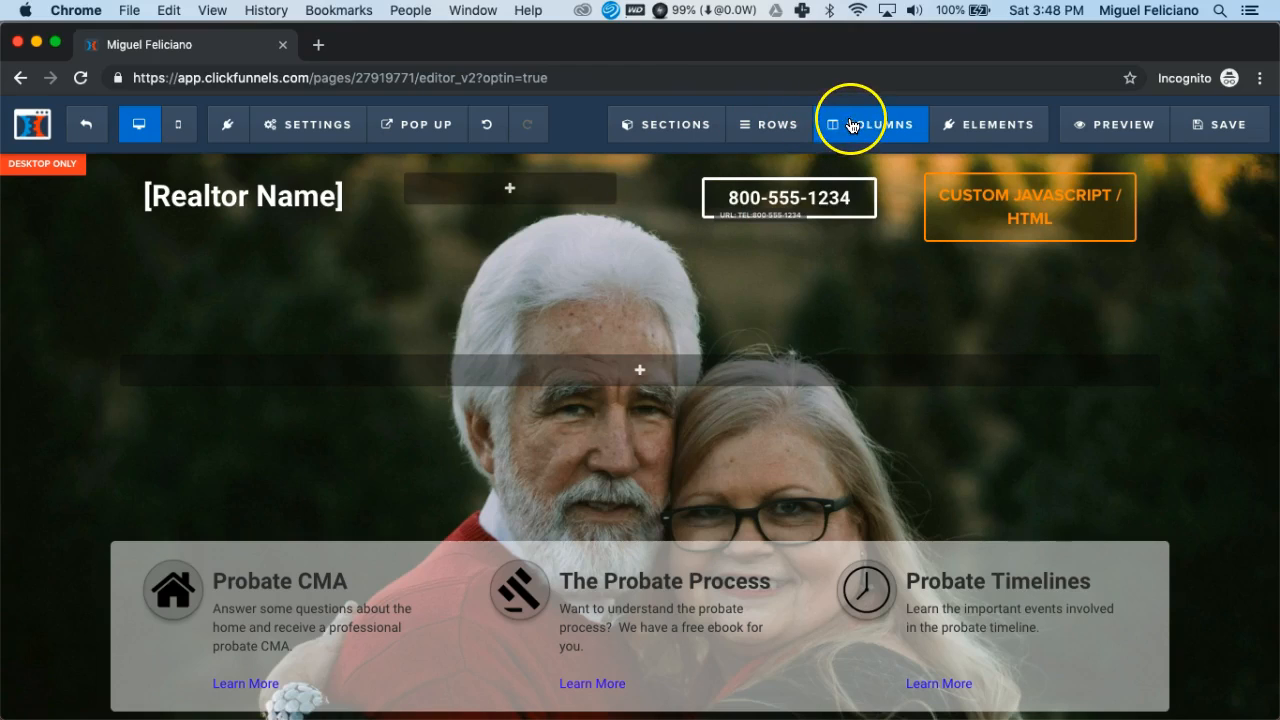
left_click(952, 124)
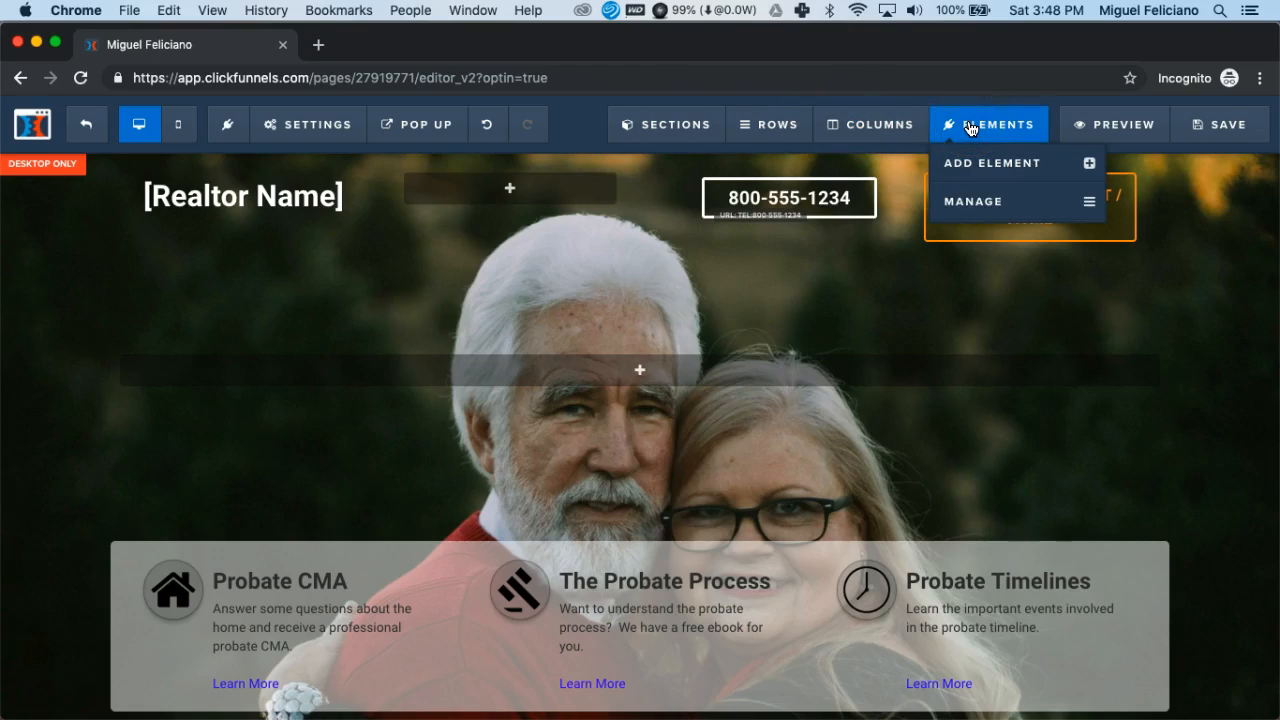
left_click(1054, 119)
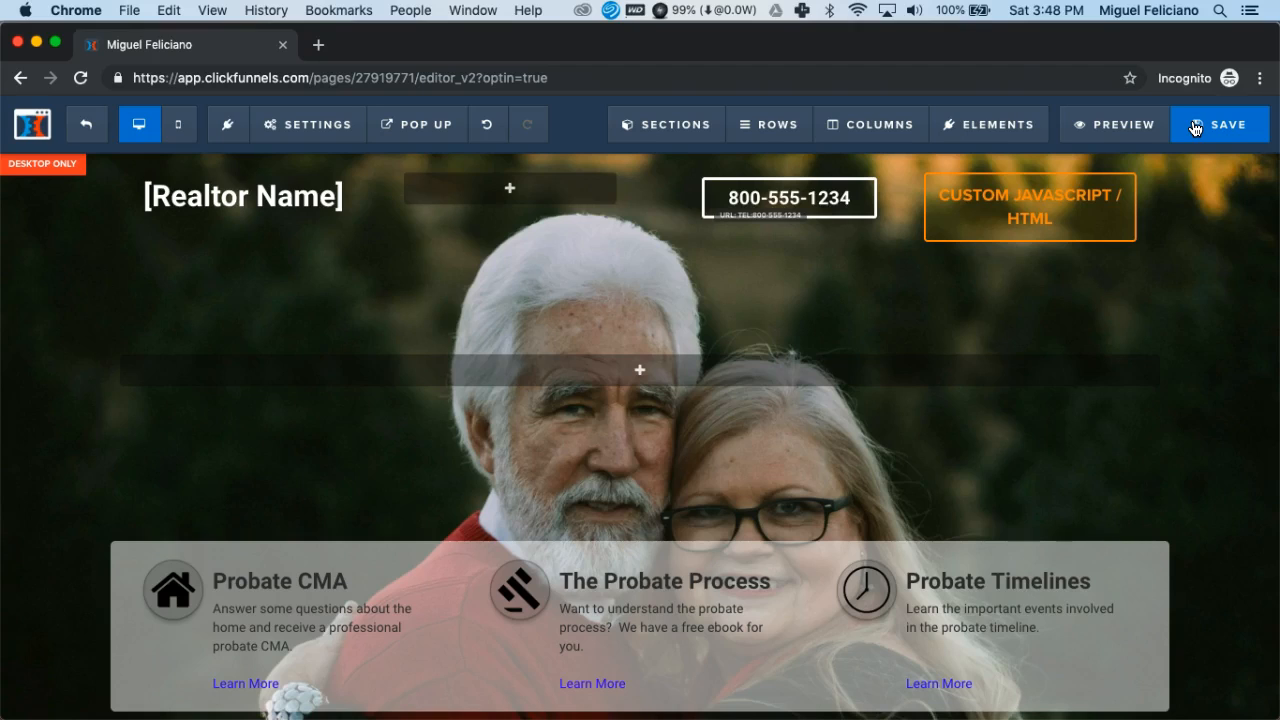
- Preview the home page in a separate browser tab and close the preview
left_click(1125, 133)
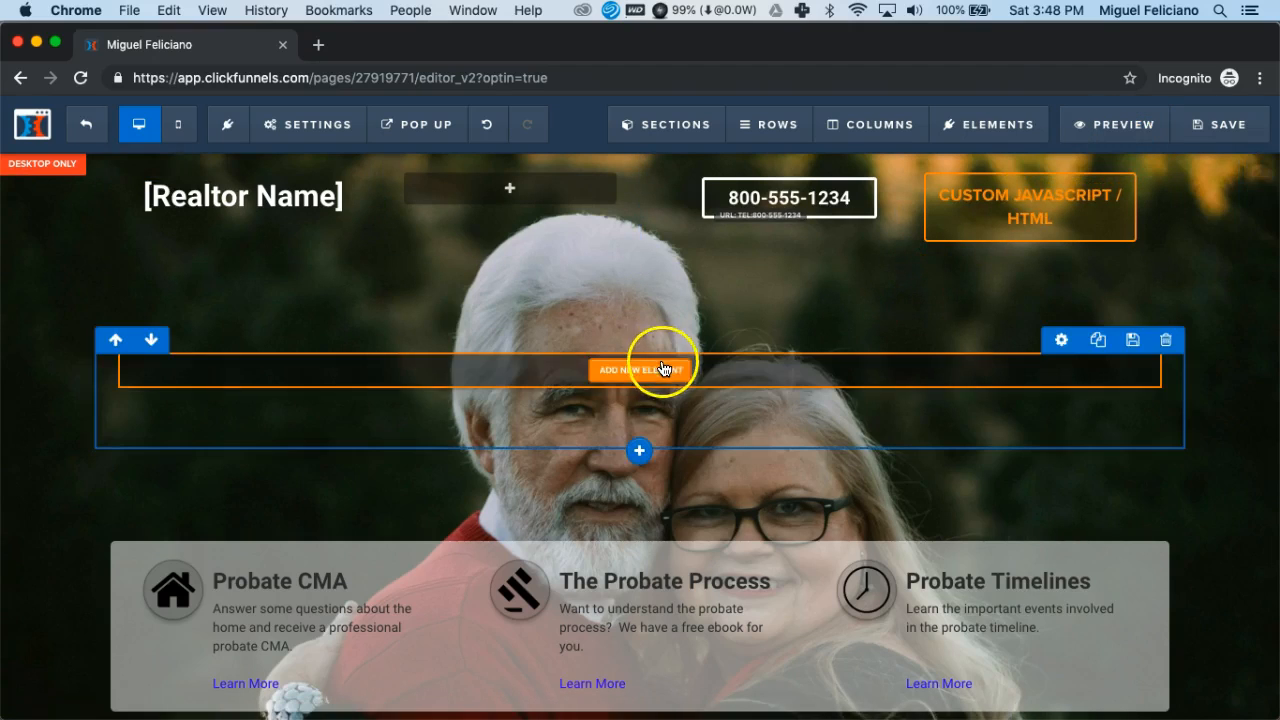
left_click(330, 132)
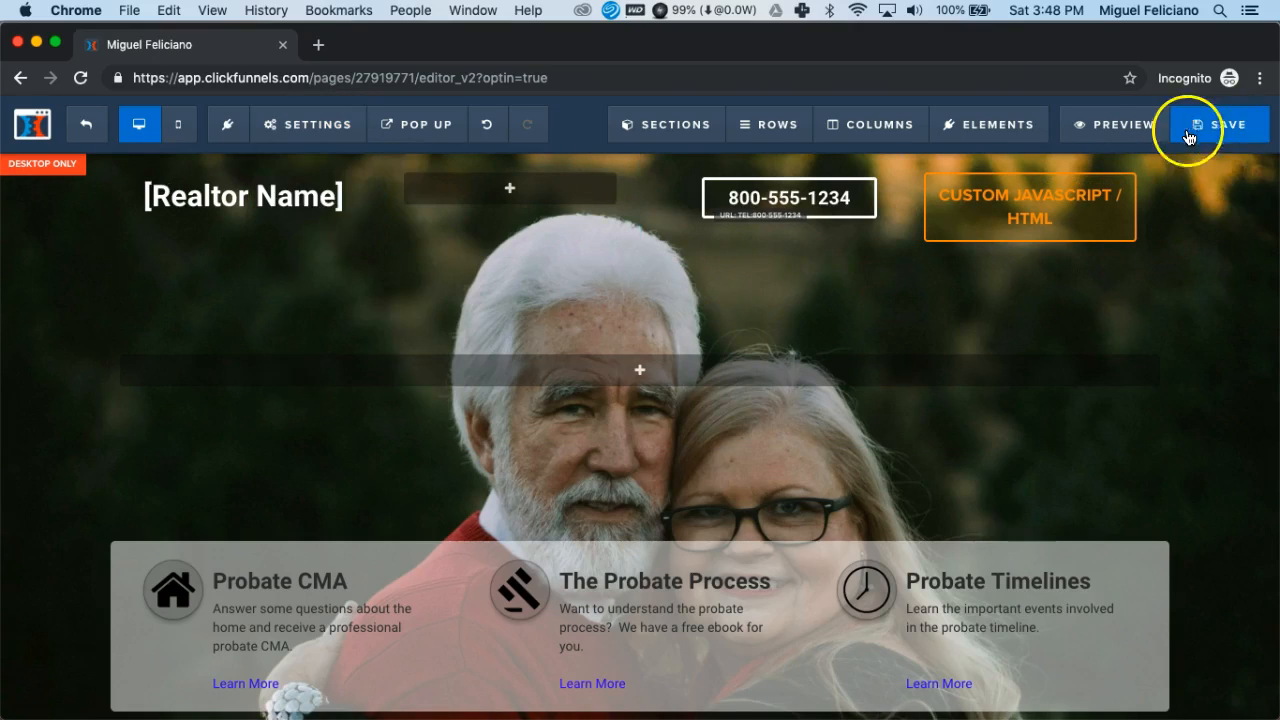
left_click(1125, 133)
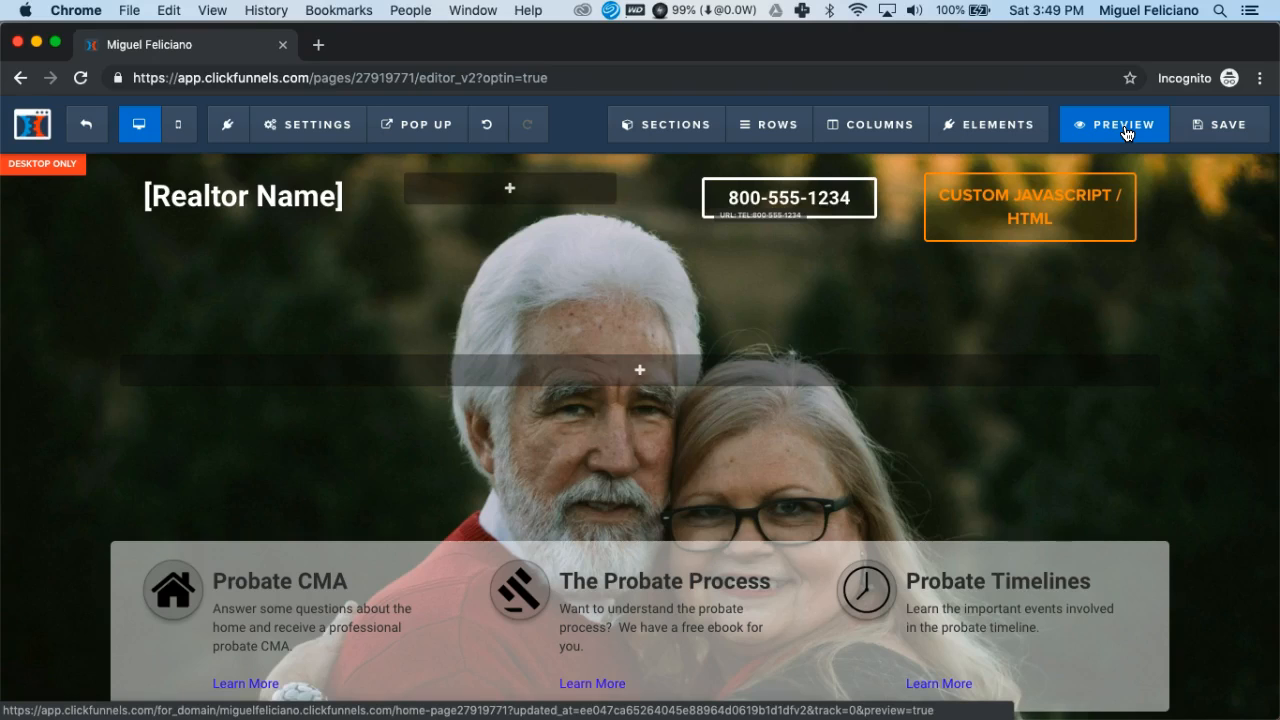
left_click(1126, 133)
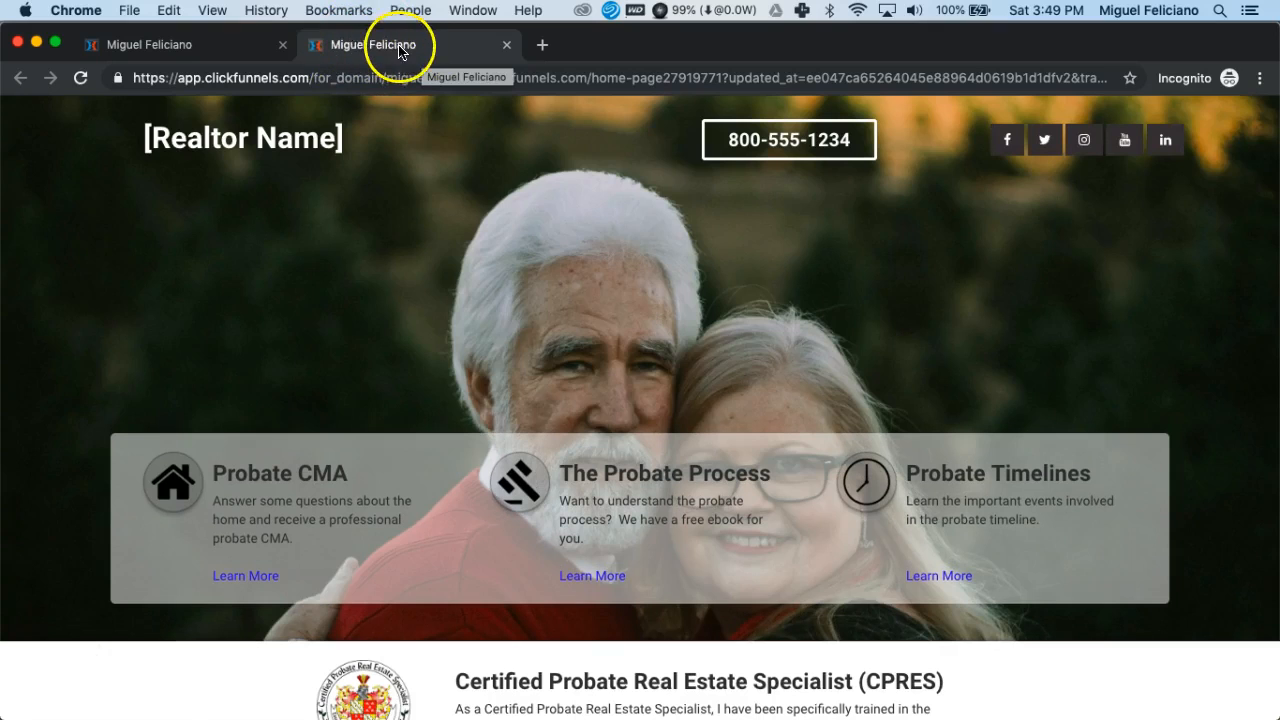
left_click(507, 46)
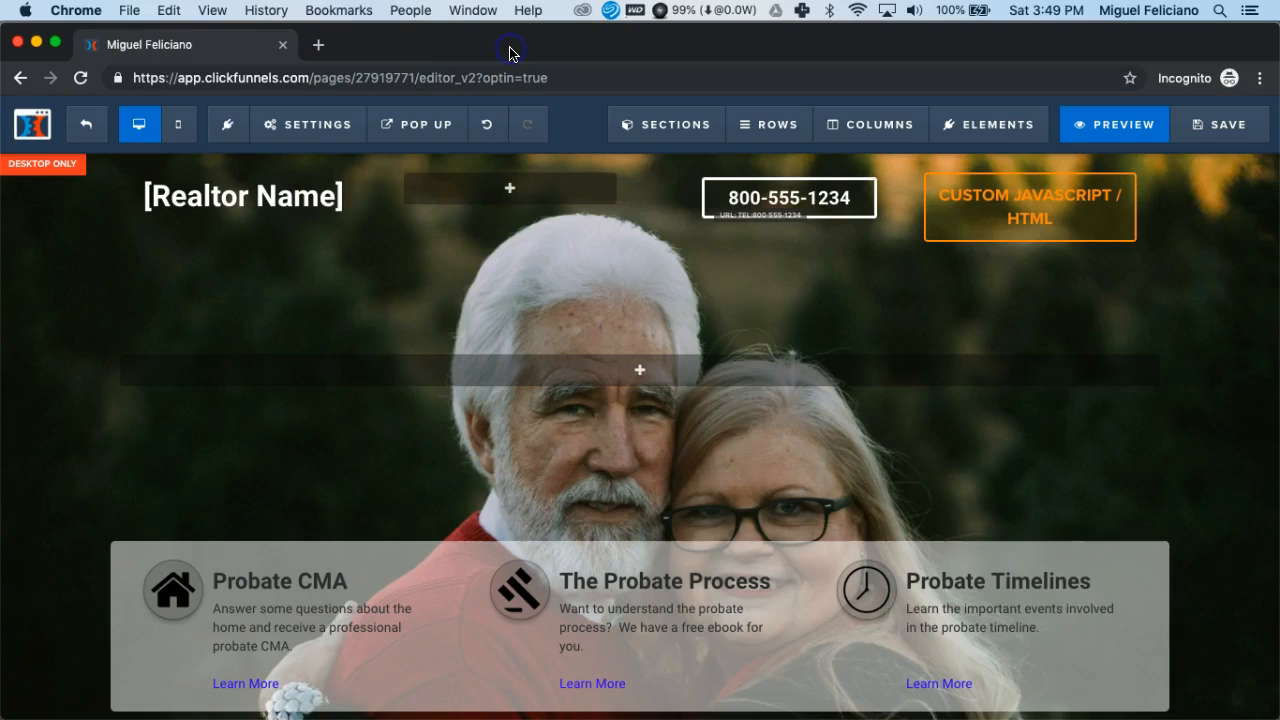
- Extend the page's SEO title after the realtor's name and dash with "Probate Real Estate Specialist", and save the page
mouse_move(332, 126)
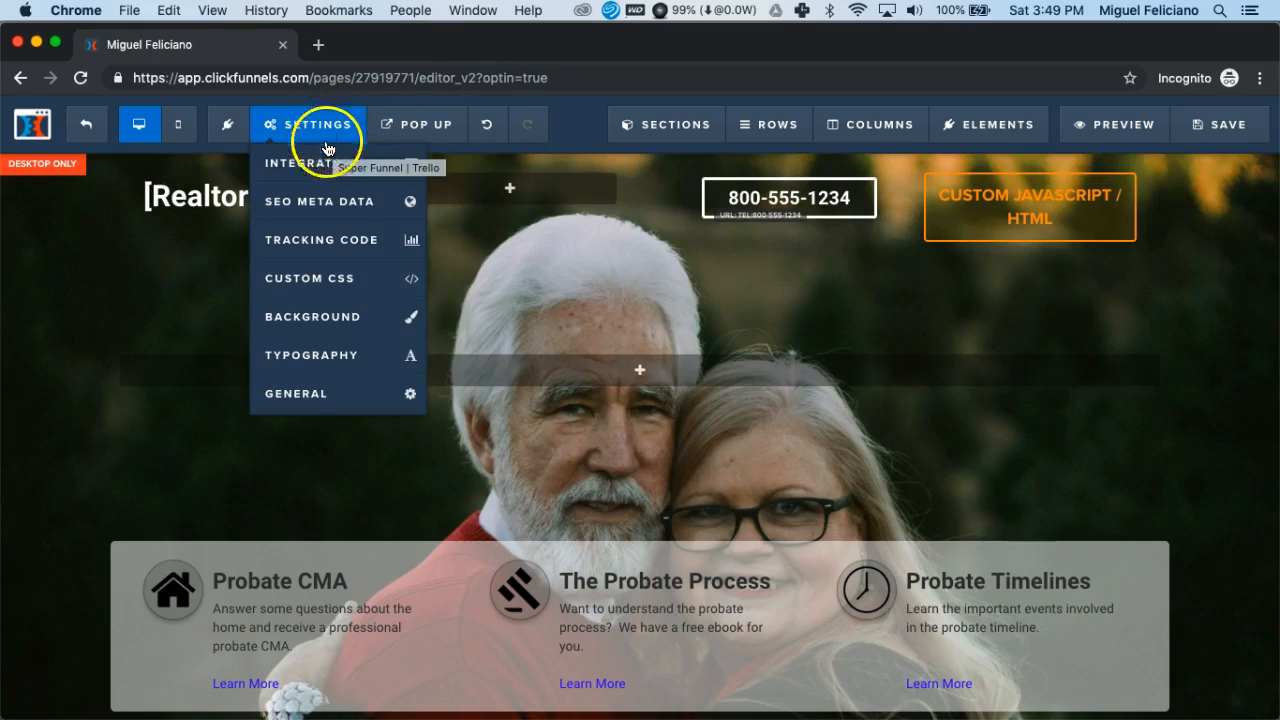
left_click(330, 210)
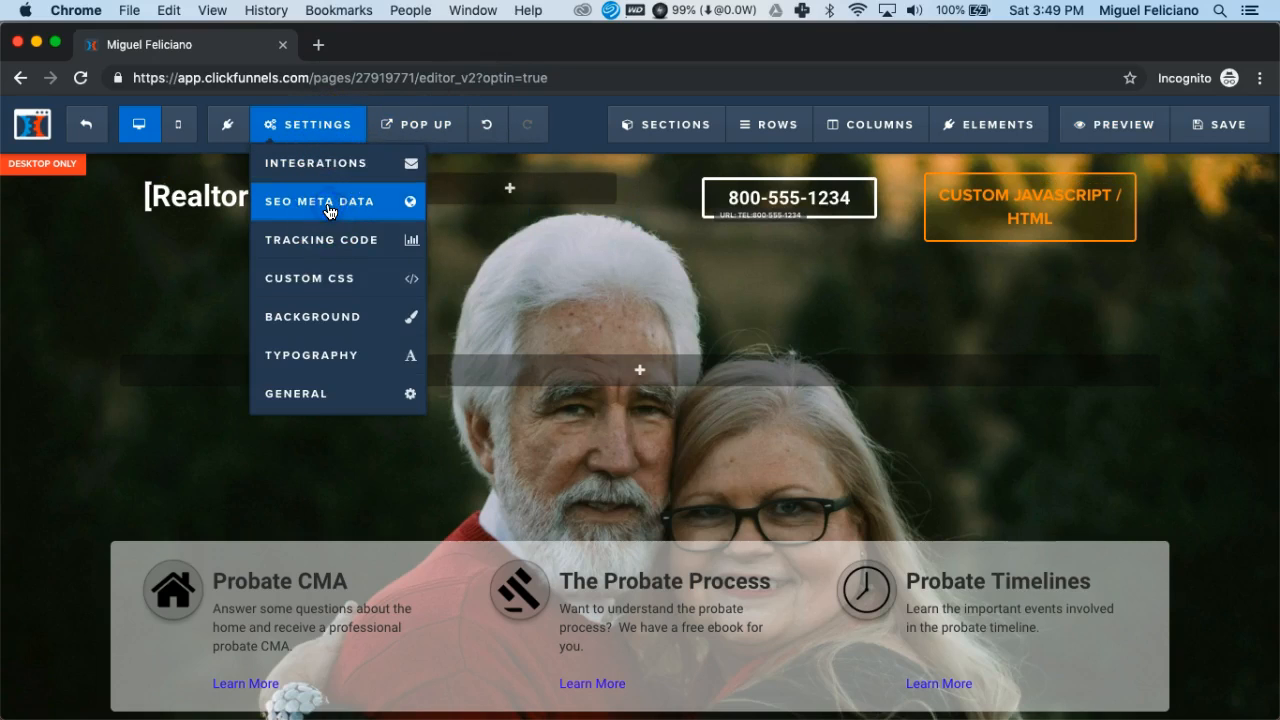
left_click(1063, 260)
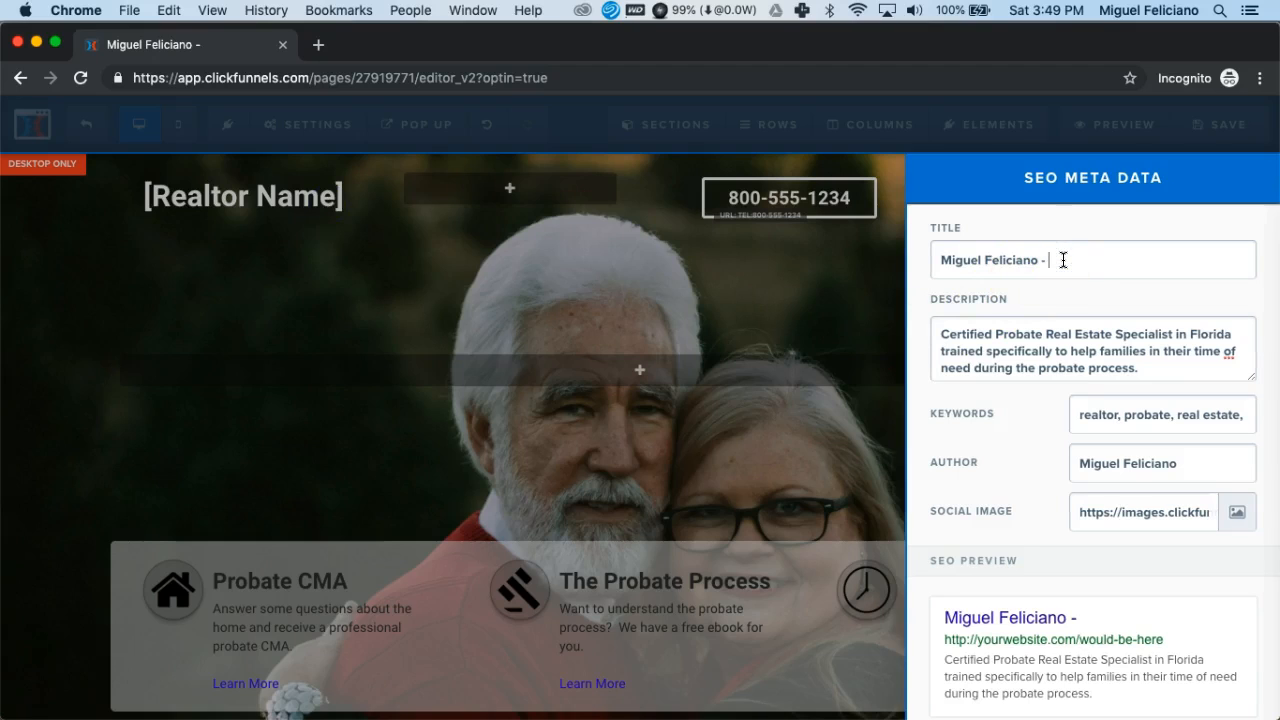
type("Probate Real Estate")
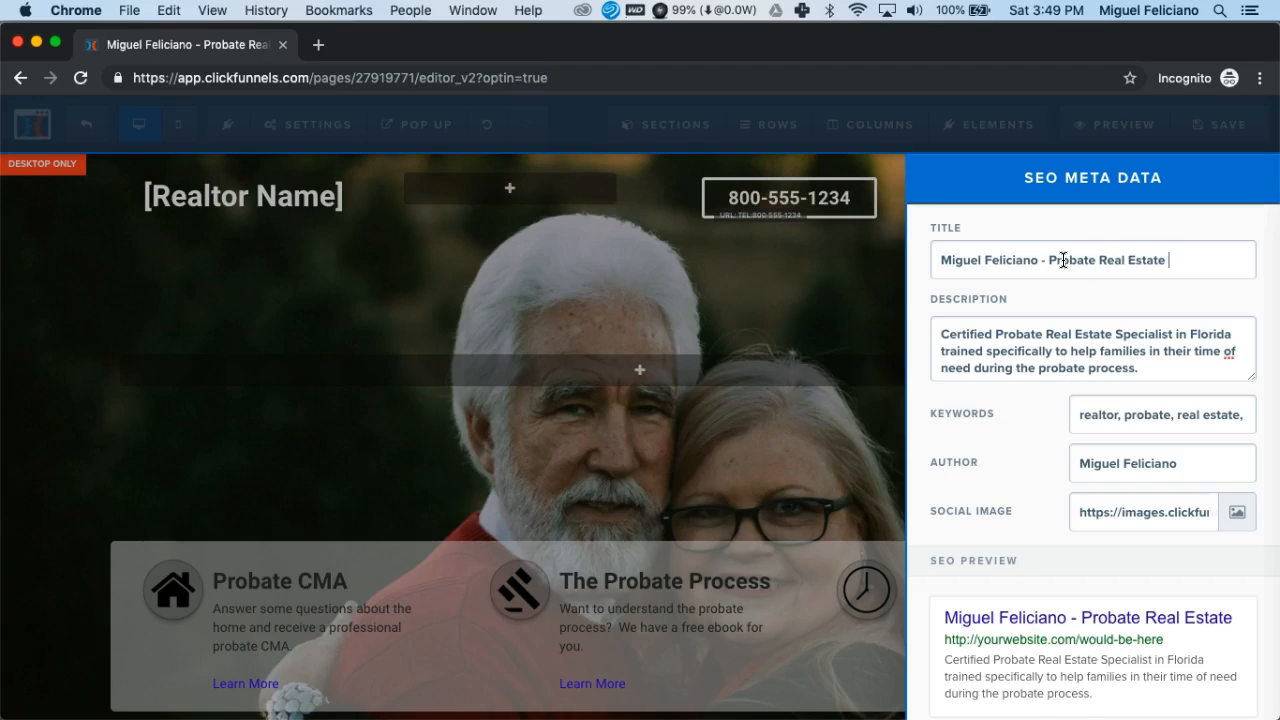
type("Specialist")
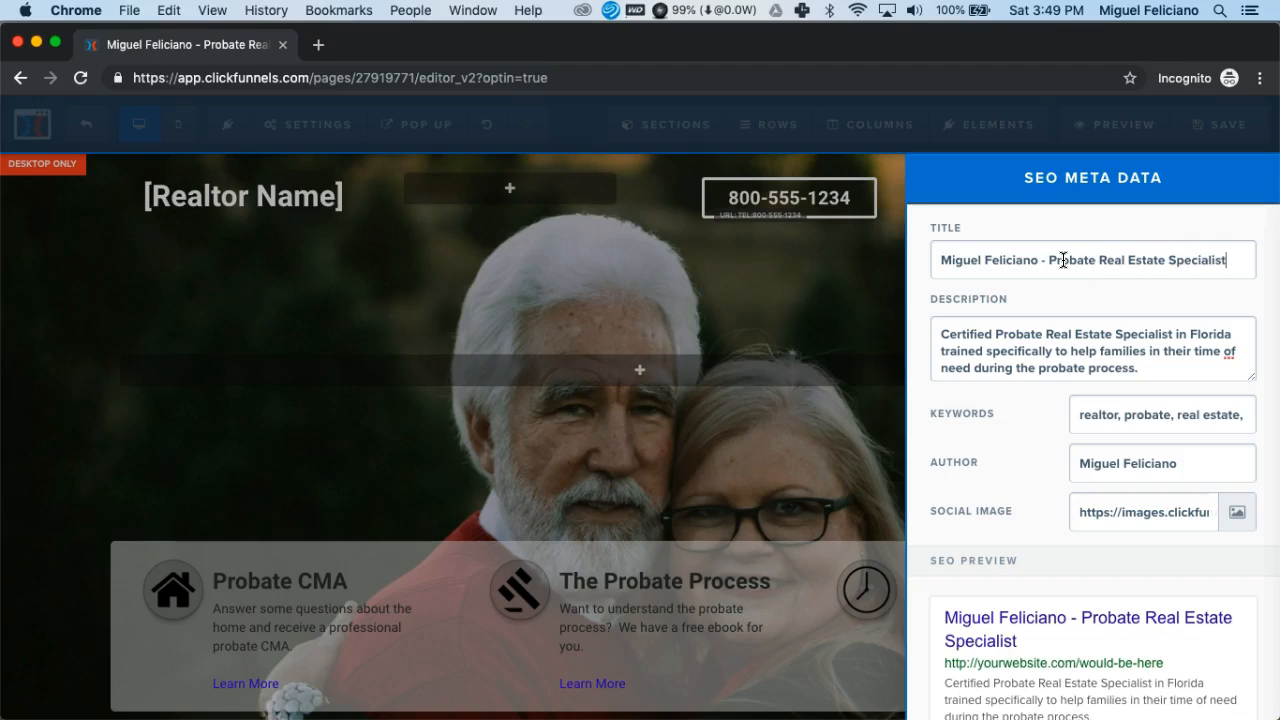
left_click(840, 280)
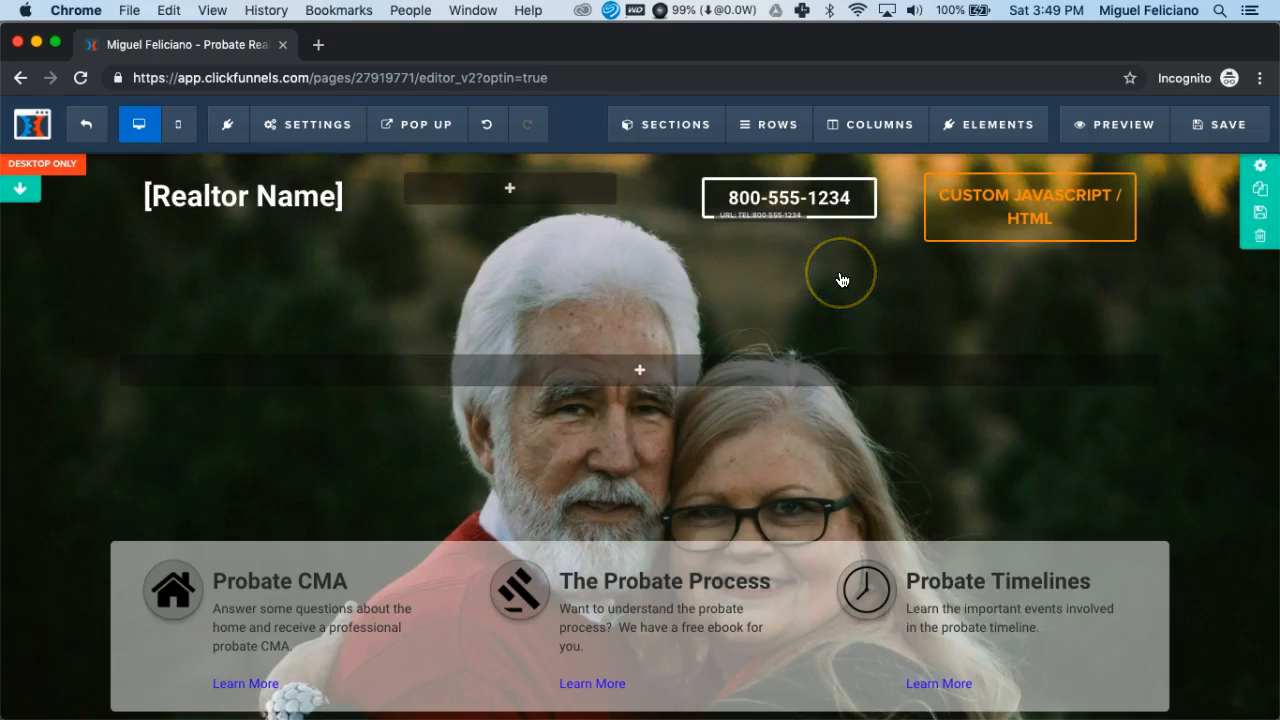
left_click(1210, 131)
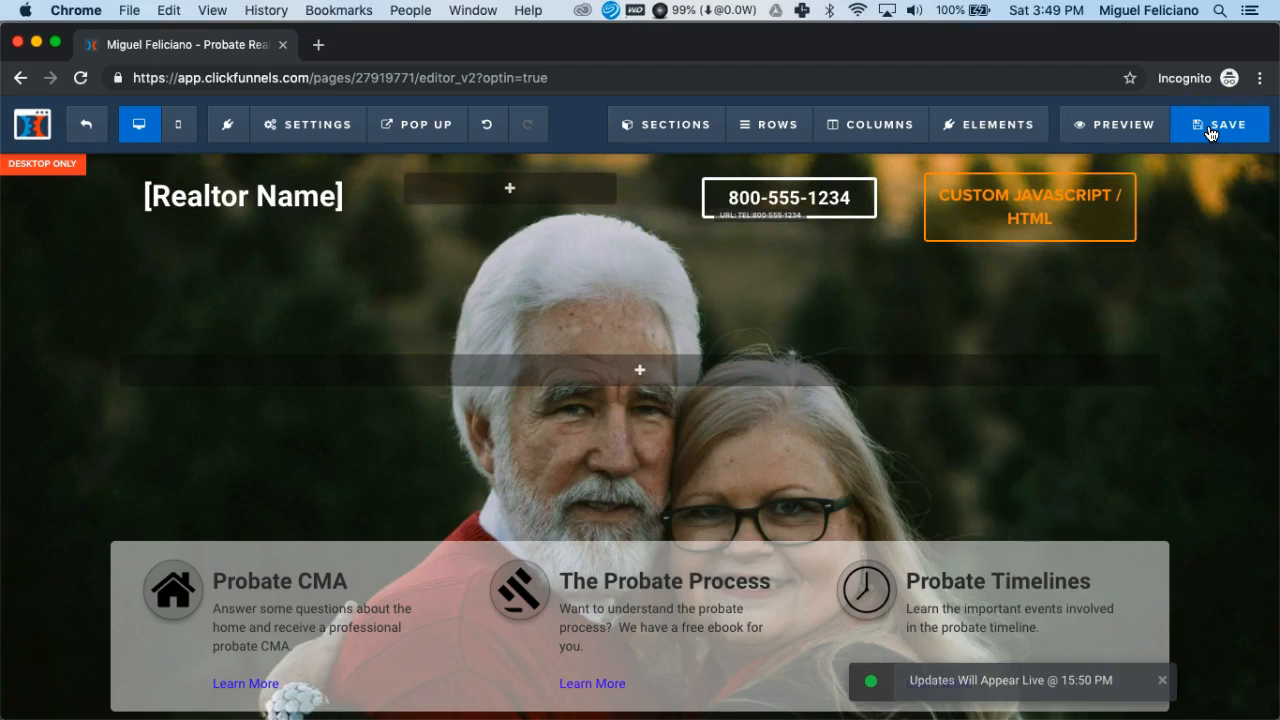
- Preview the saved home page with its new title, dismiss the free report pop-up, and close the preview
left_click(1114, 129)
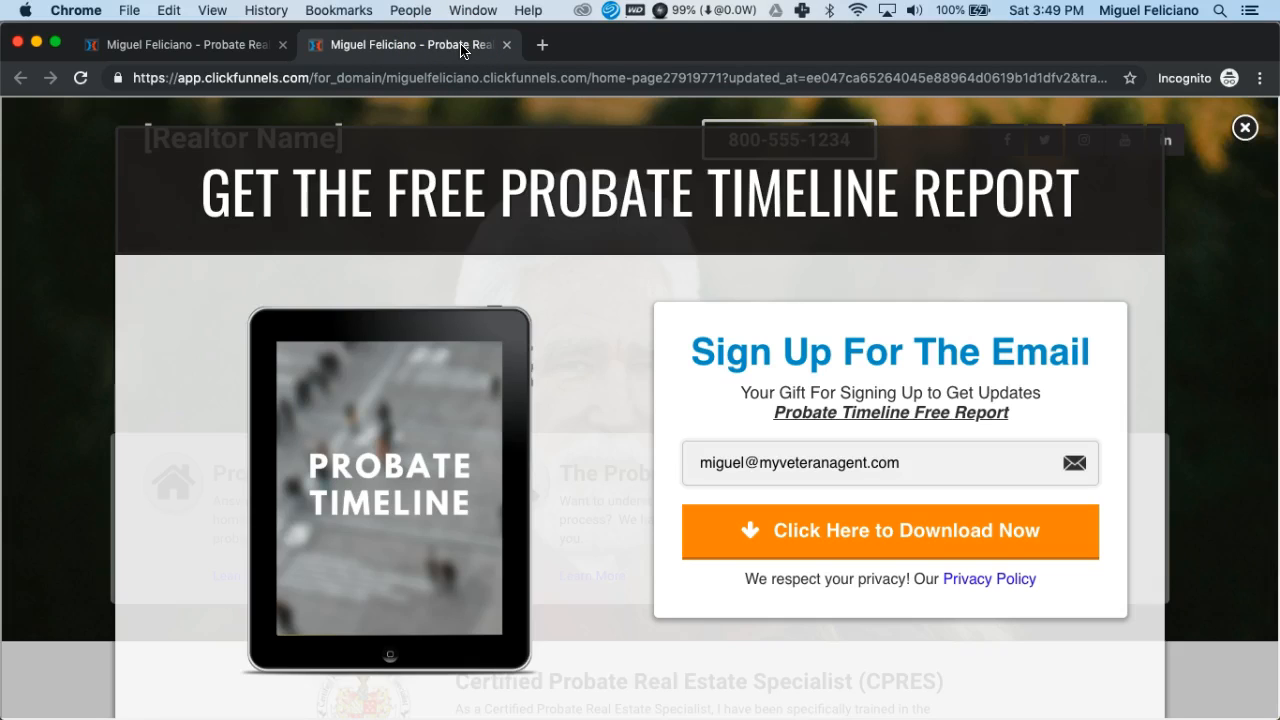
left_click(1245, 130)
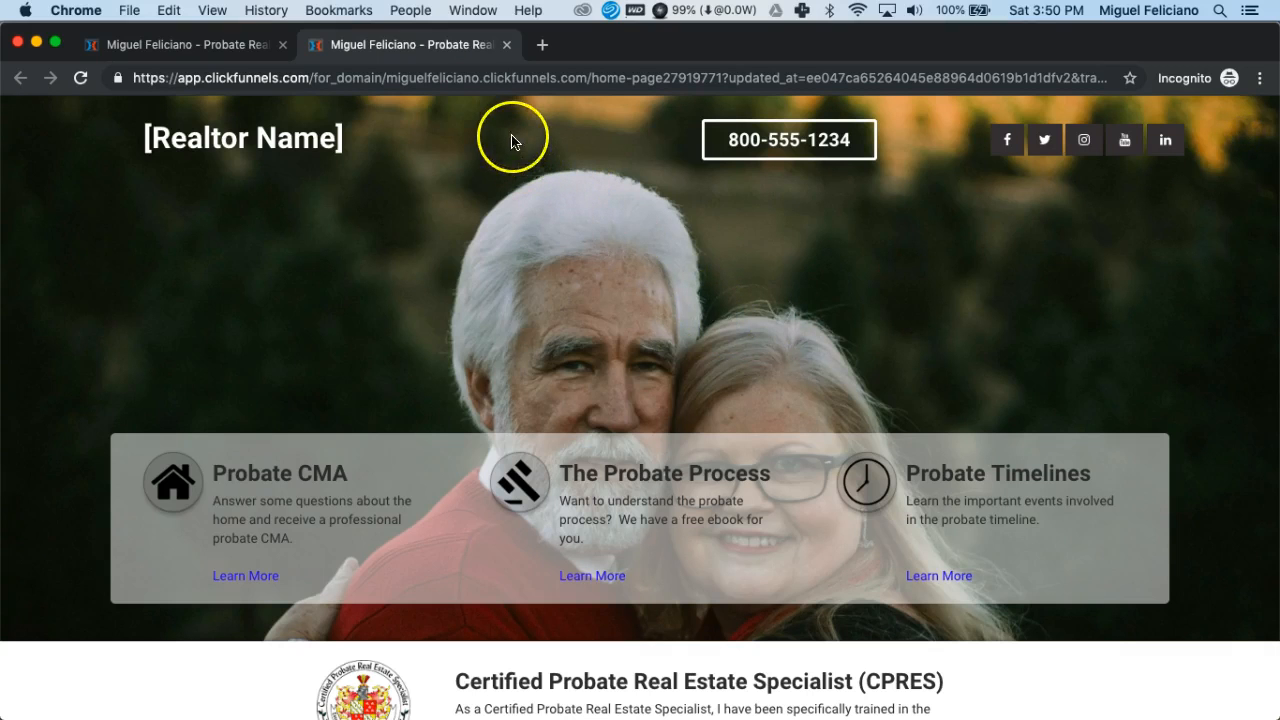
left_click(507, 45)
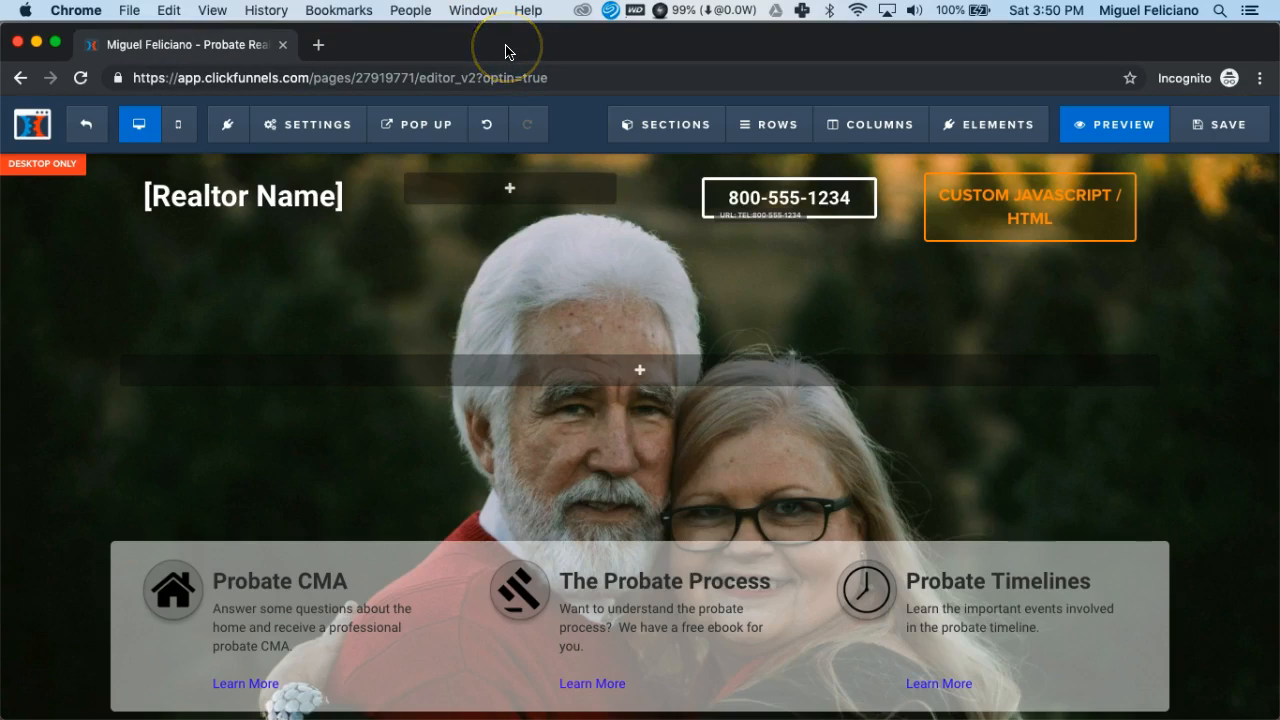